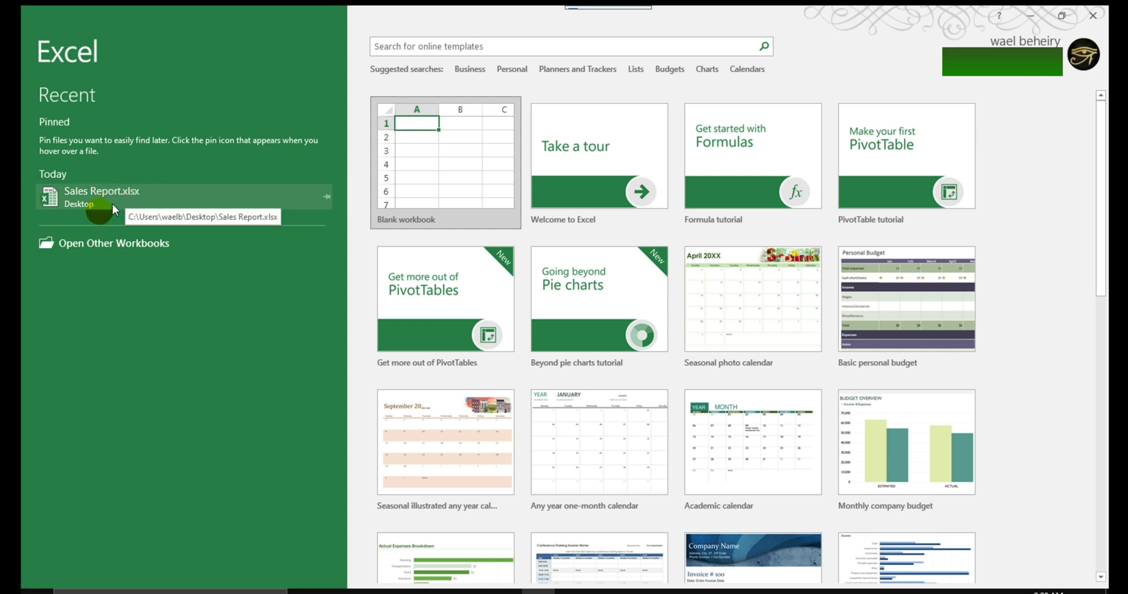
pyautogui.click(129, 248)
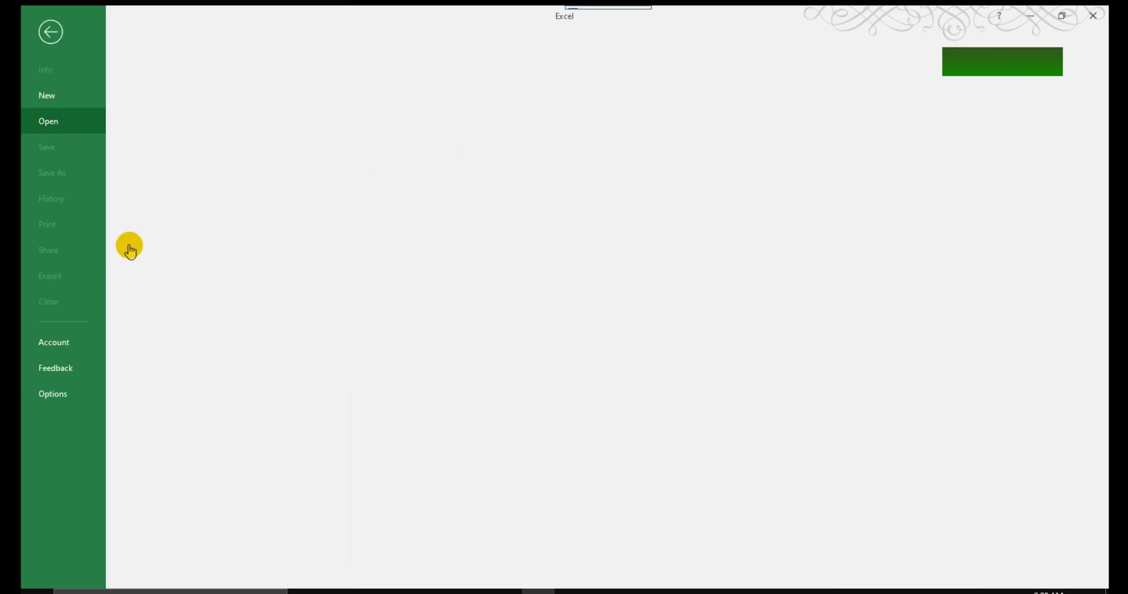
pyautogui.click(176, 271)
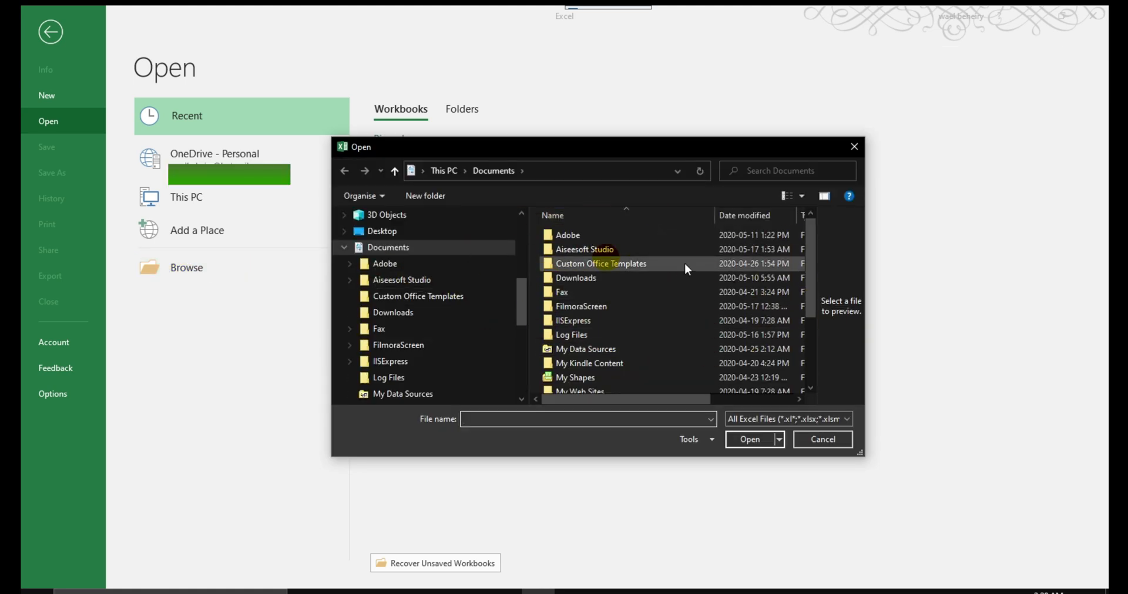
pyautogui.click(816, 441)
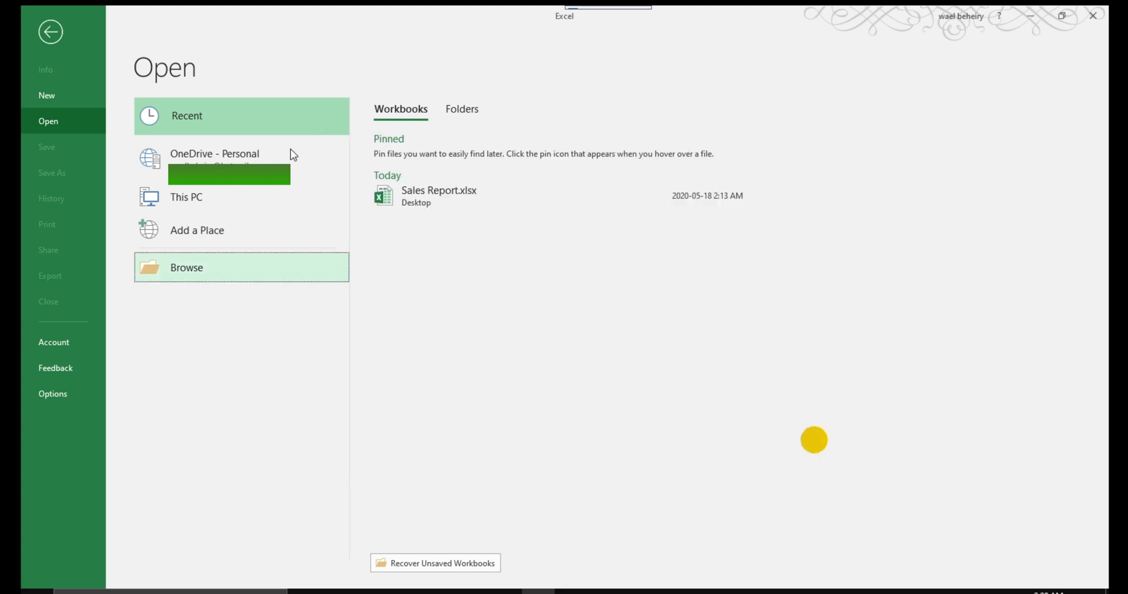
pyautogui.click(51, 32)
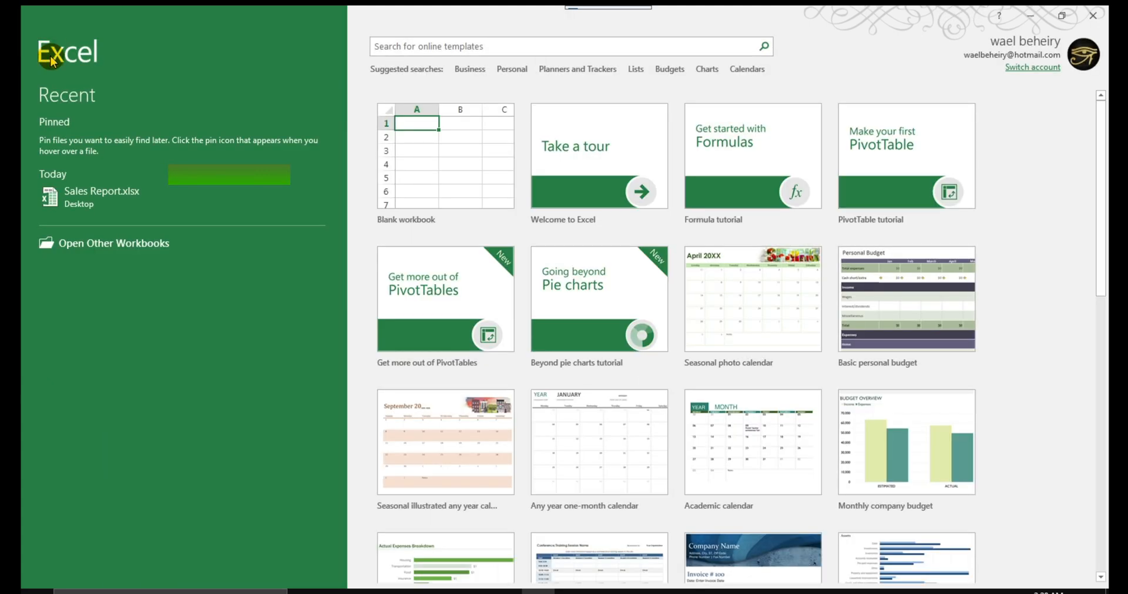
# Step: Open the recent workbook Sales Report.xlsx
pyautogui.click(109, 189)
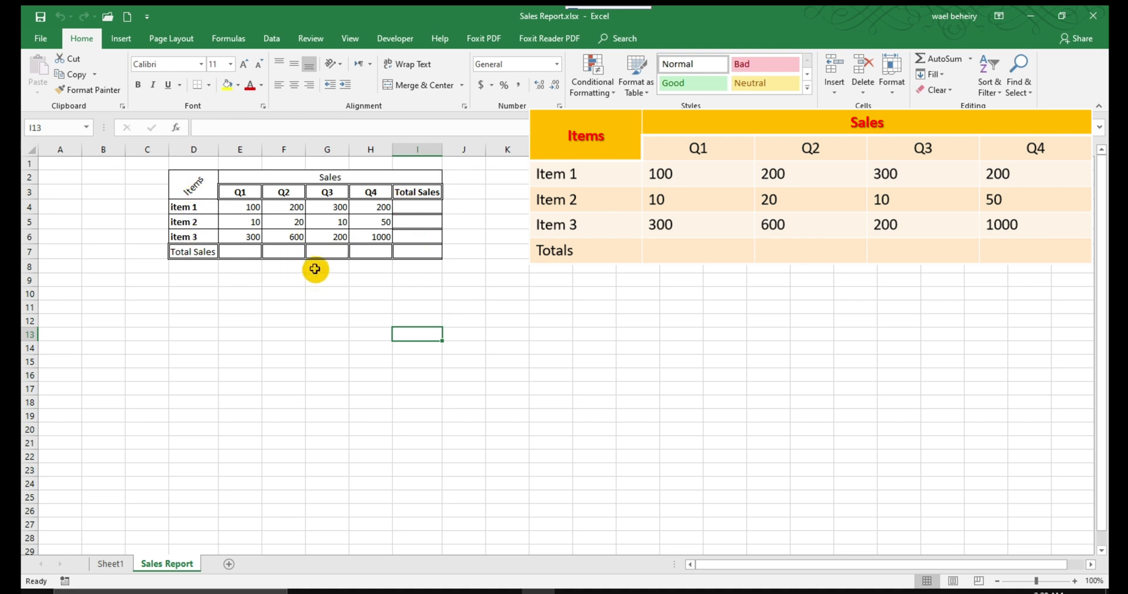
# Step: Examine the empty Total Sales cells for each quarter in row 7 and for each item in column I
pyautogui.click(251, 252)
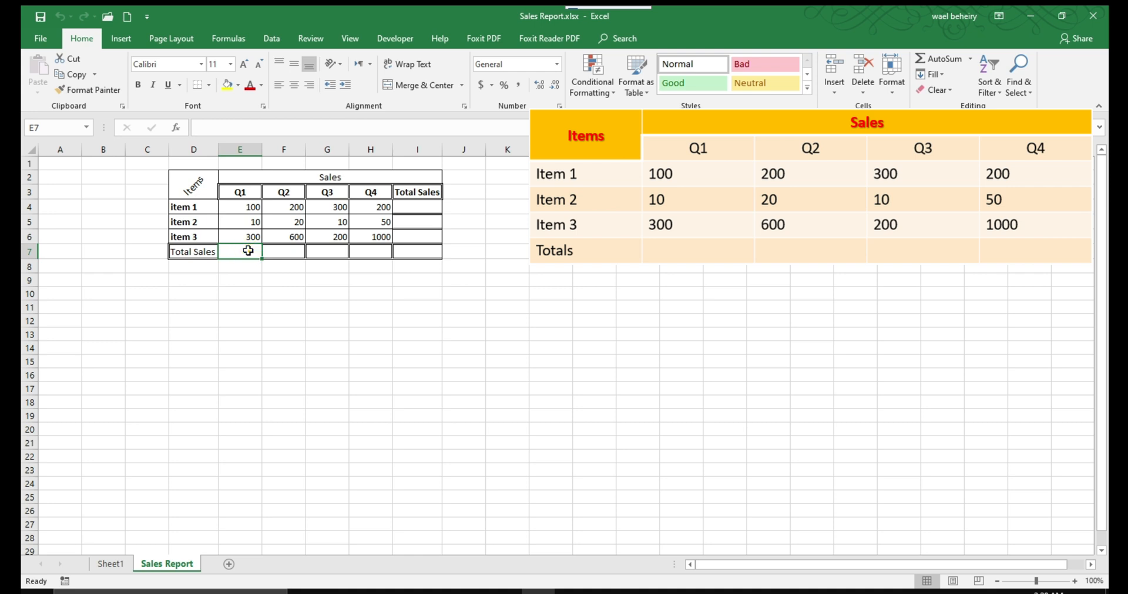
pyautogui.click(286, 252)
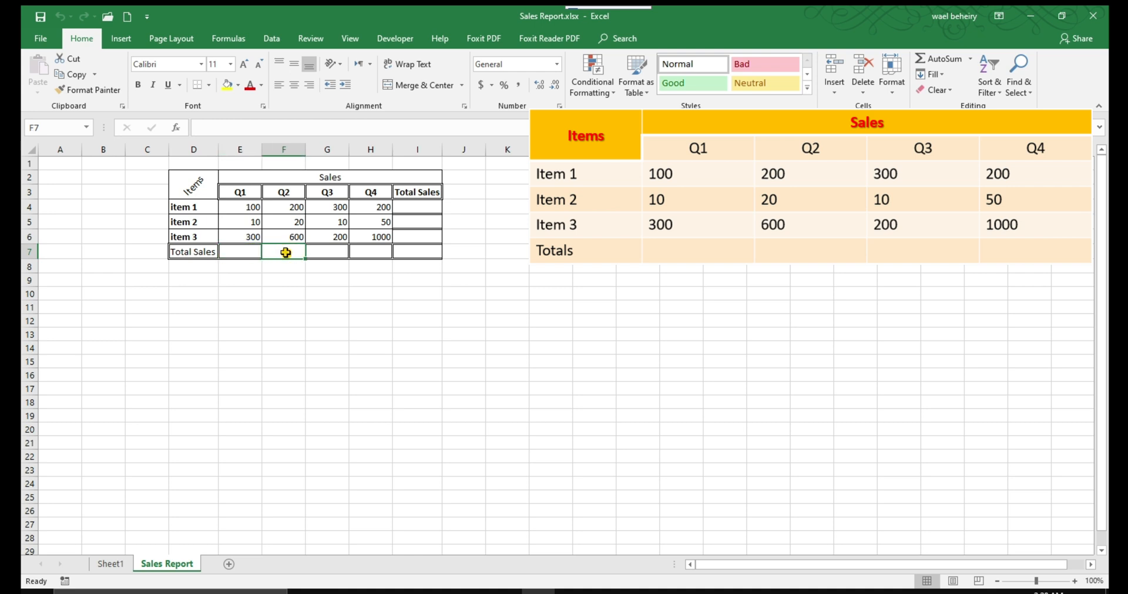
pyautogui.click(331, 251)
pyautogui.click(372, 252)
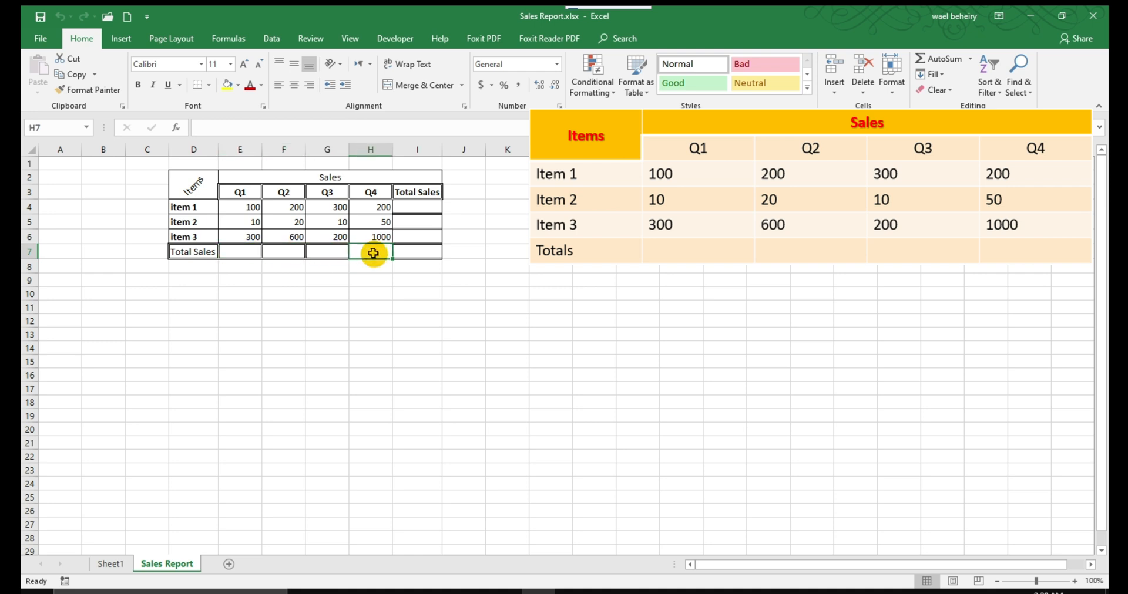
pyautogui.click(415, 207)
pyautogui.click(422, 222)
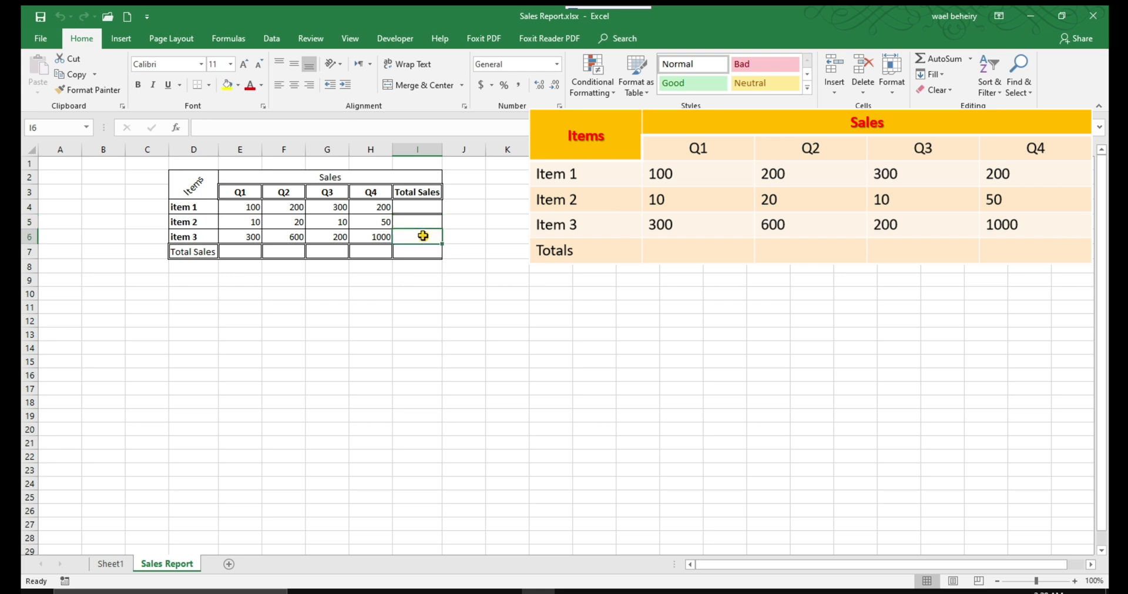
pyautogui.click(409, 281)
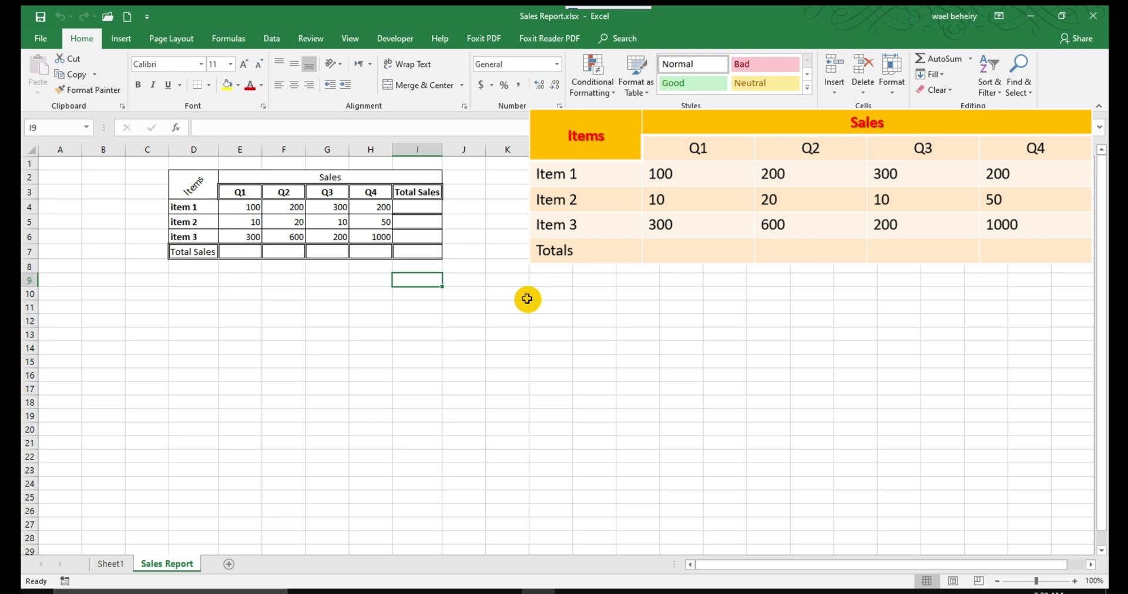
pyautogui.click(379, 129)
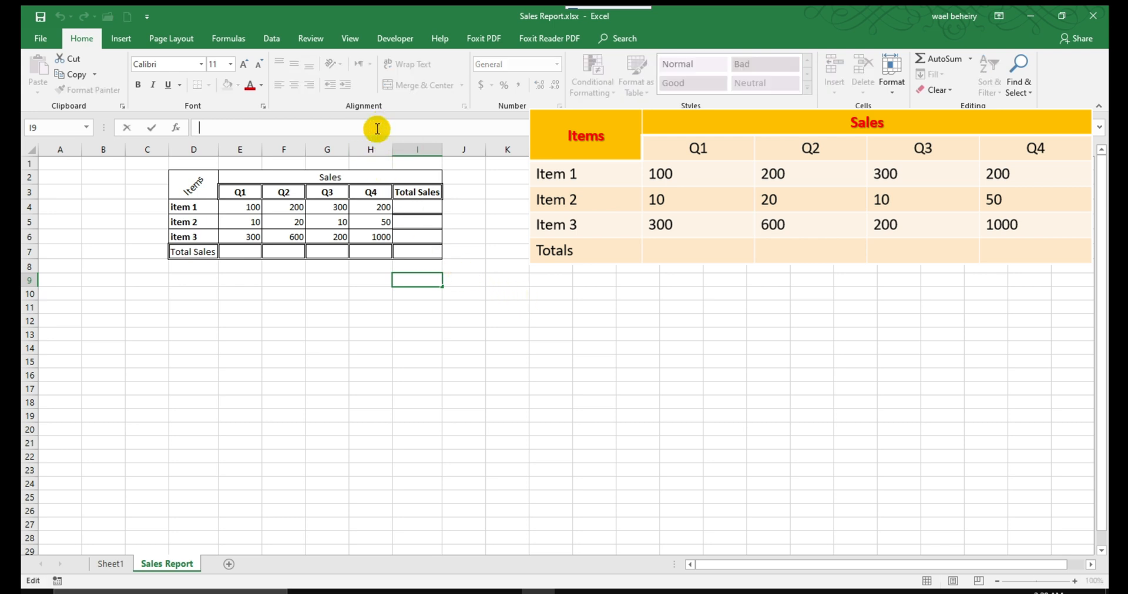
pyautogui.write('=')
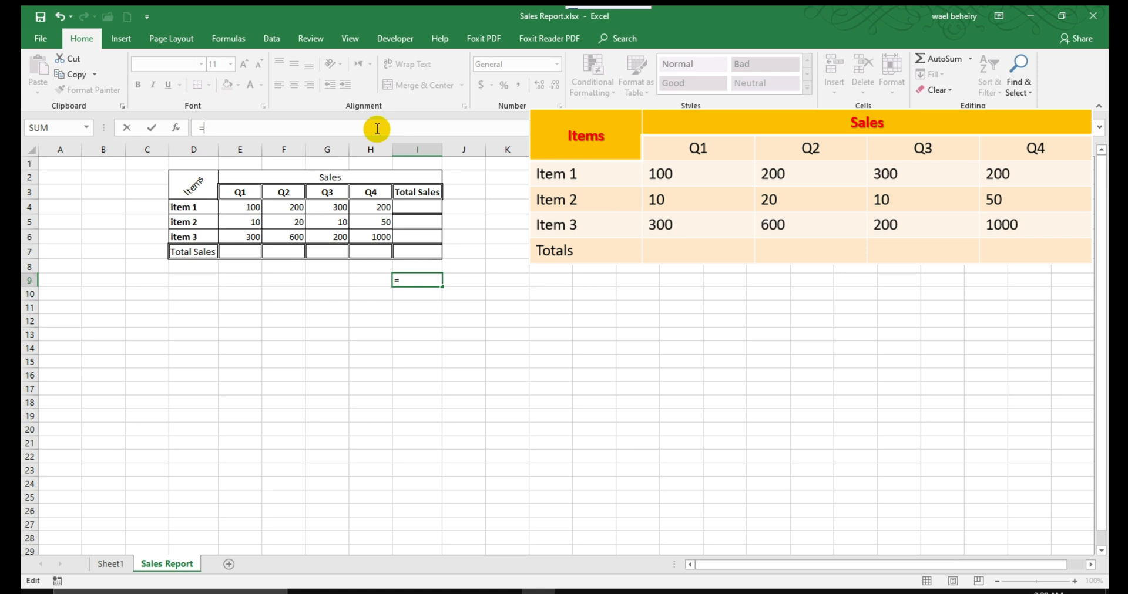
pyautogui.press('Escape')
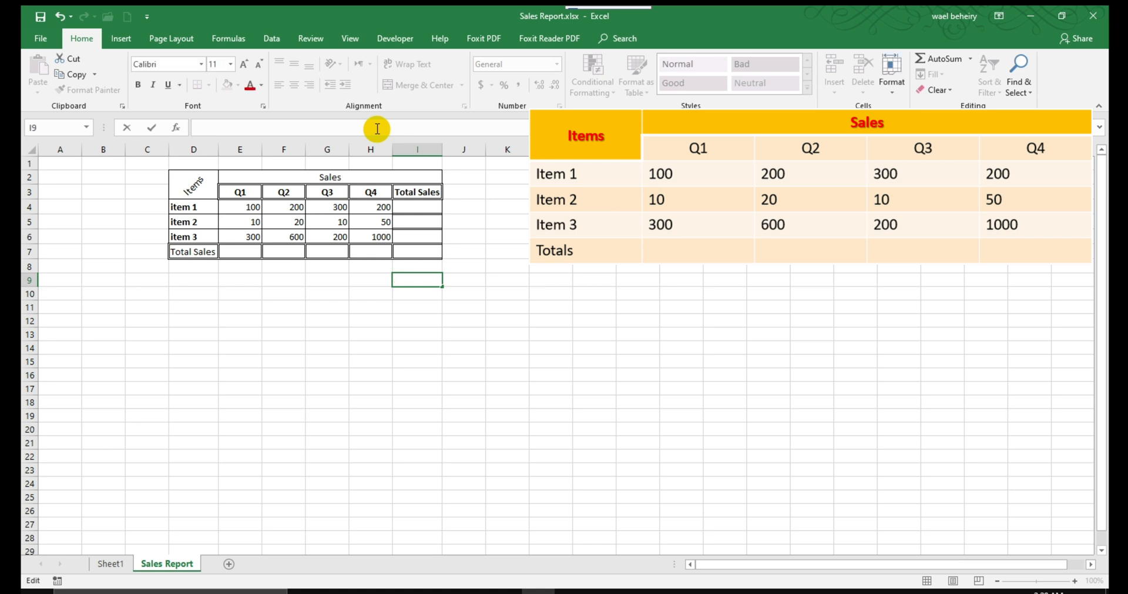
pyautogui.click(416, 208)
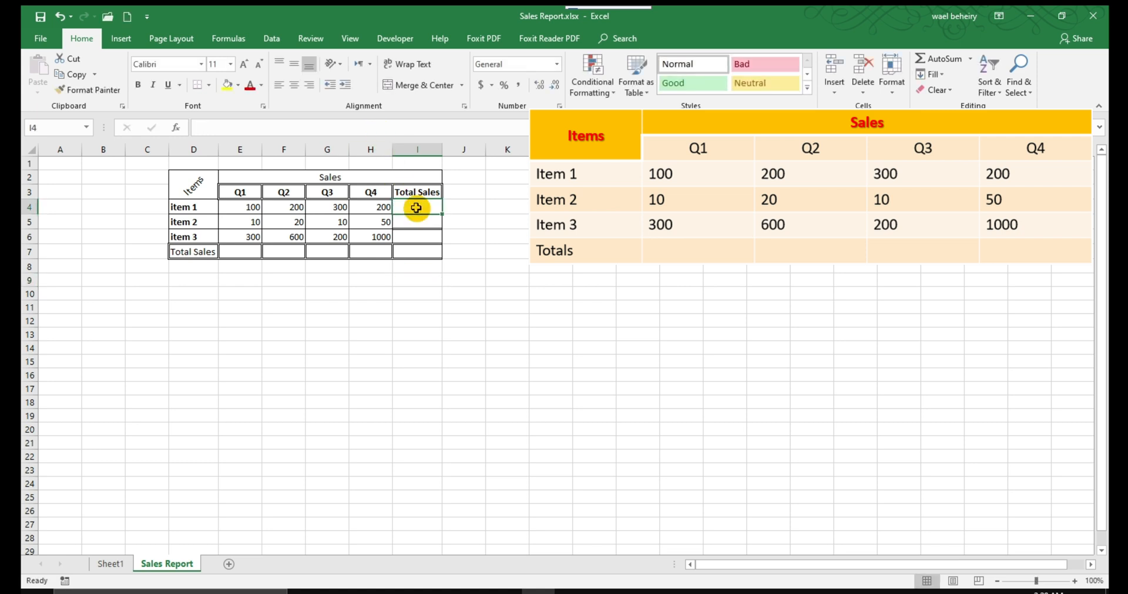
pyautogui.click(415, 224)
pyautogui.click(416, 238)
pyautogui.click(420, 254)
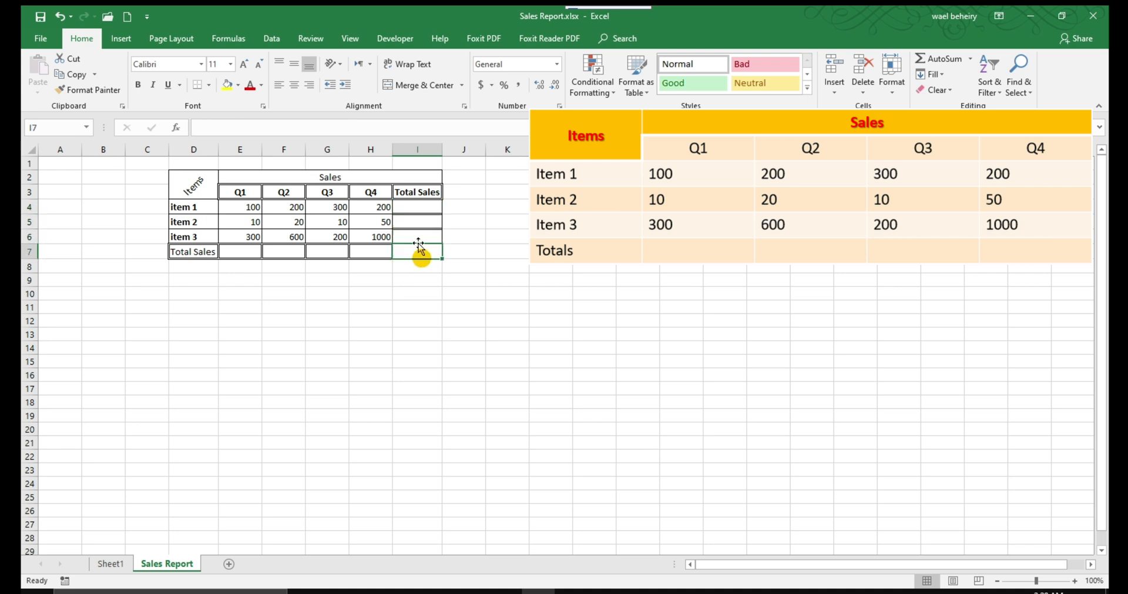
pyautogui.click(418, 236)
pyautogui.click(418, 222)
pyautogui.click(342, 128)
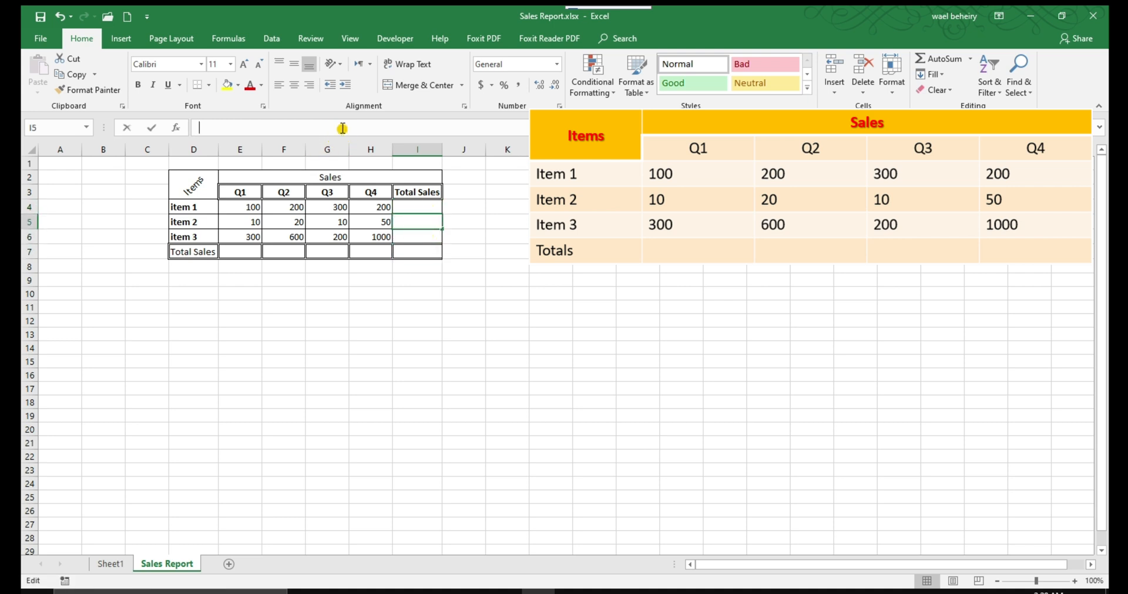
pyautogui.write('=')
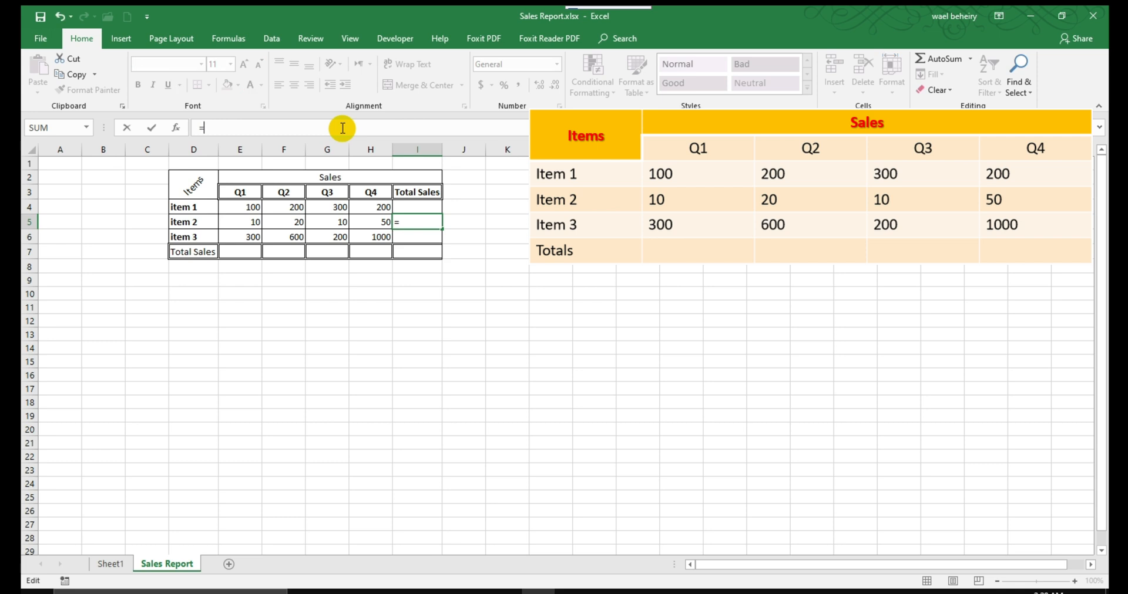
pyautogui.press('BackSpace')
pyautogui.click(418, 149)
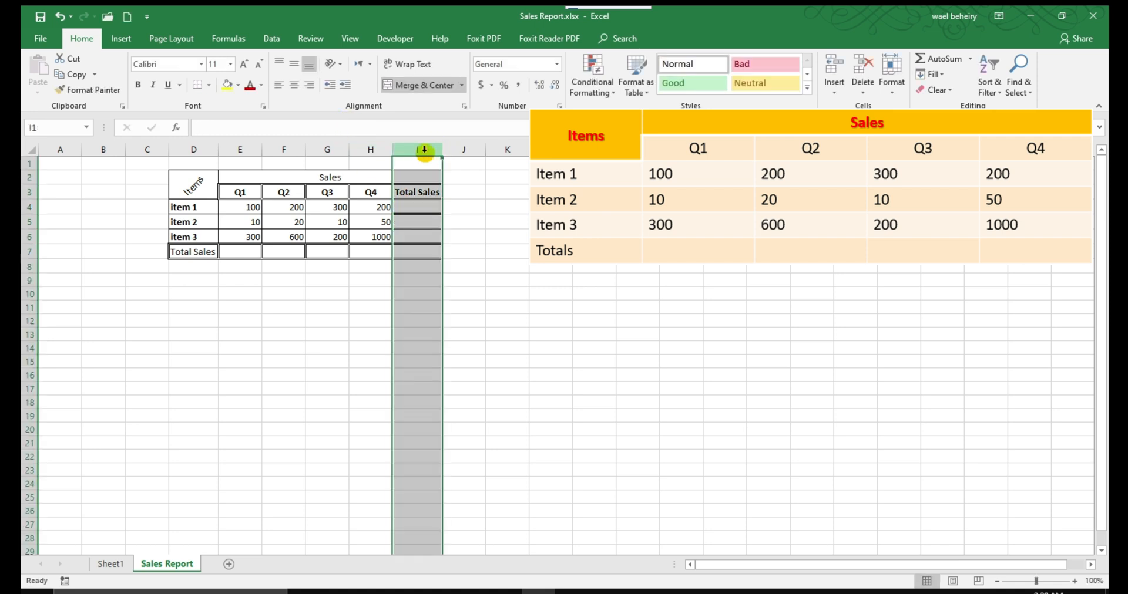
# Step: Enter the formula =SUM(E4:H4) in cell I4 to total item 1's sales across Q1 to Q4
pyautogui.click(413, 206)
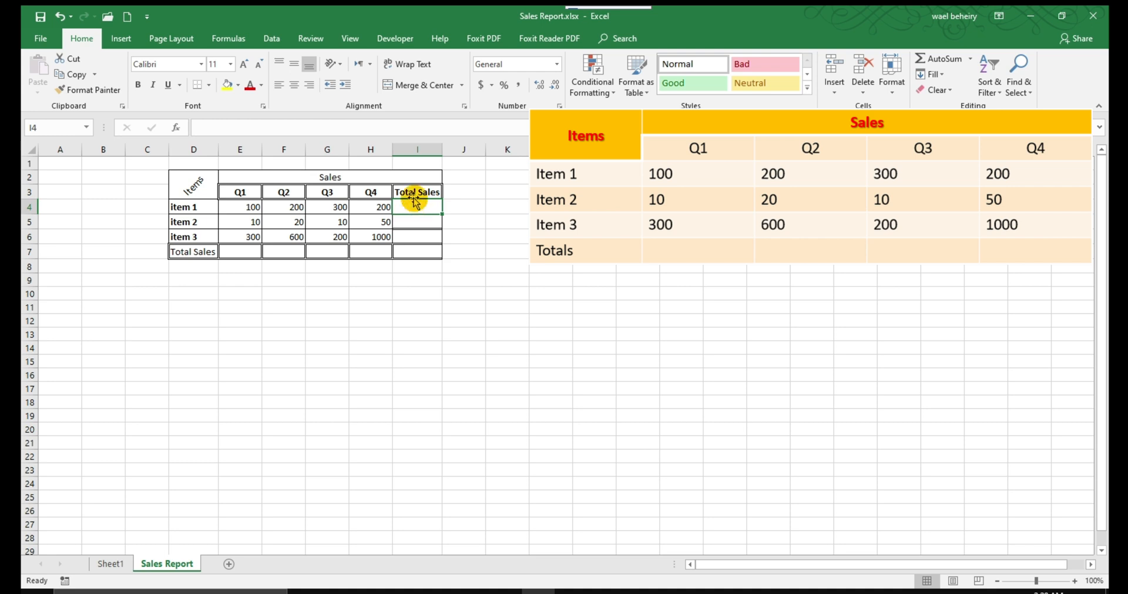
pyautogui.write('=')
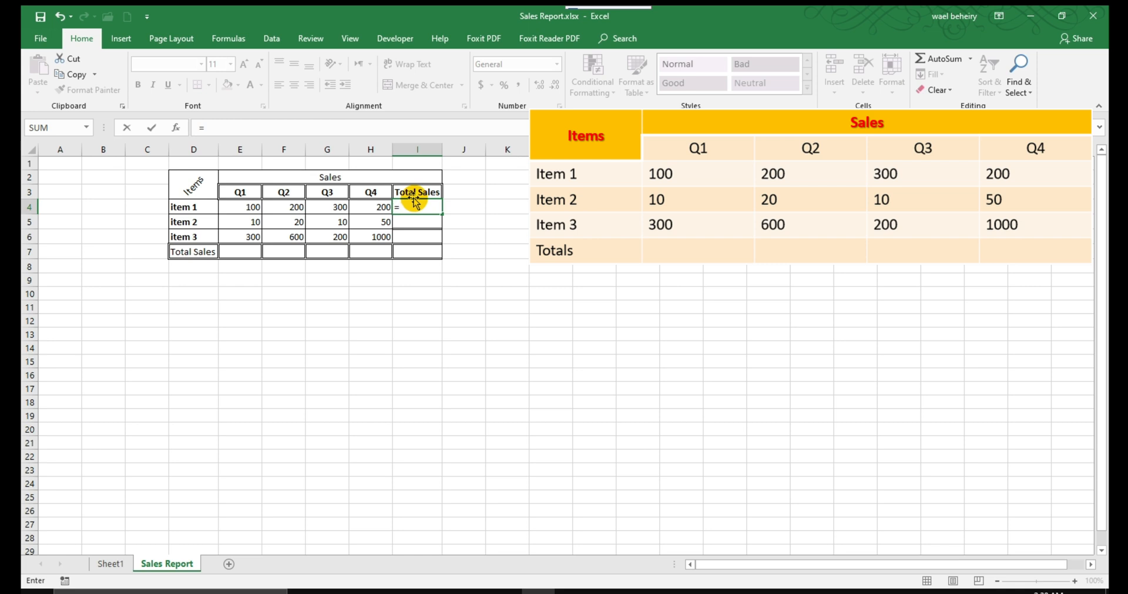
pyautogui.write('SUM')
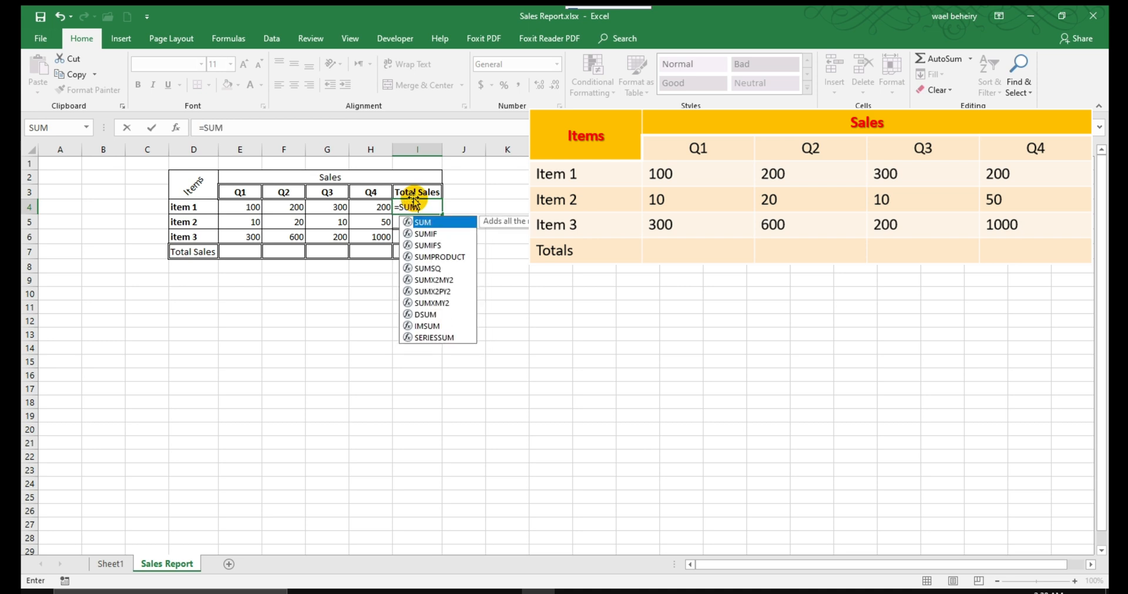
pyautogui.doubleClick(435, 223)
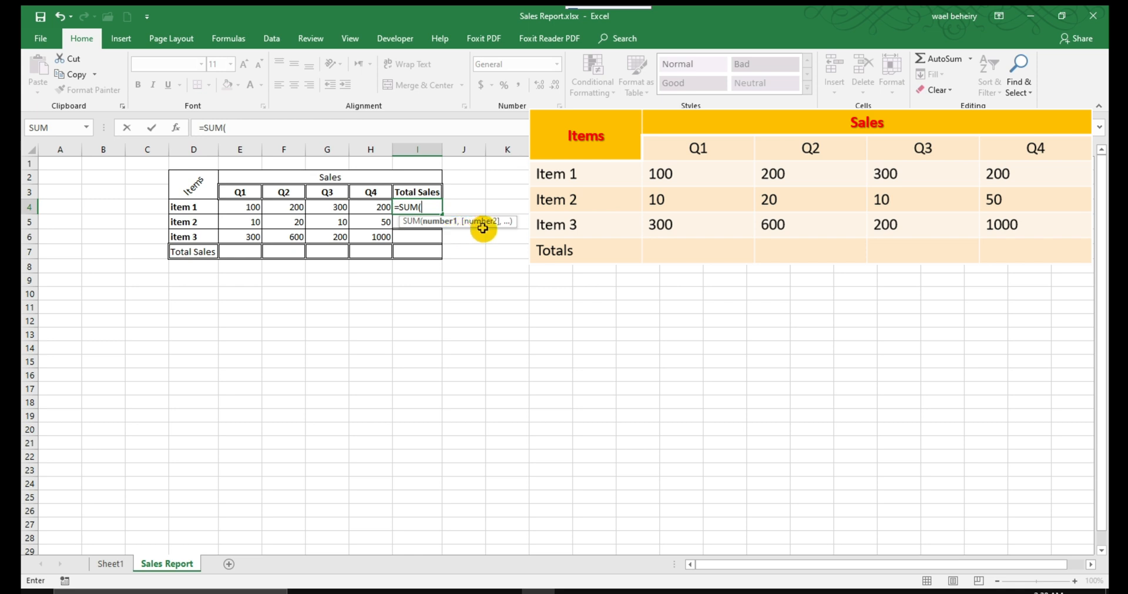
pyautogui.click(246, 208)
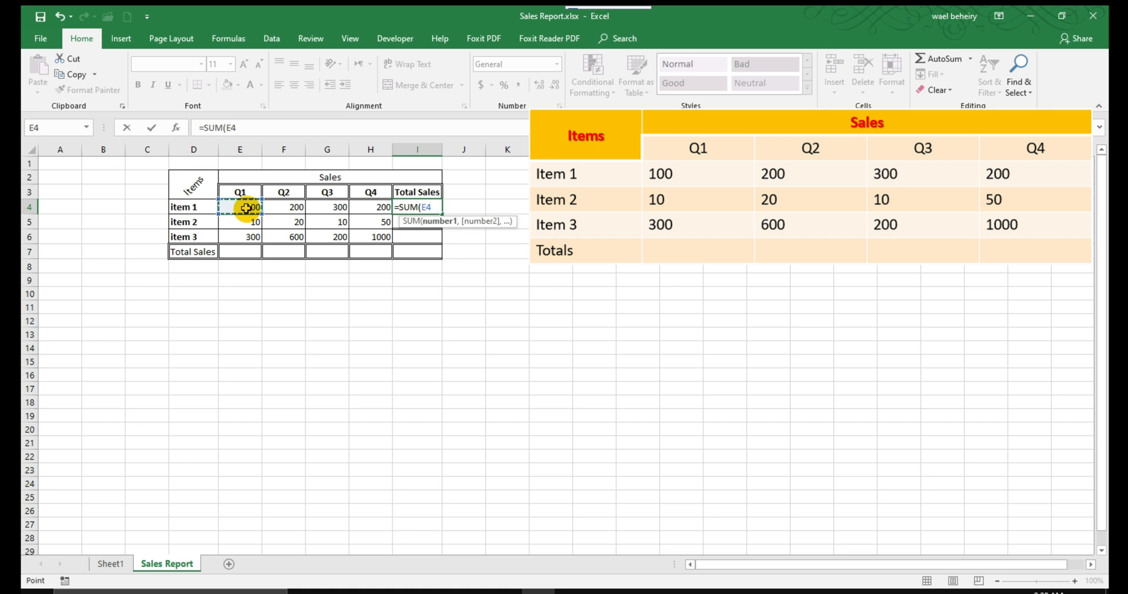
pyautogui.moveTo(245, 208); pyautogui.dragTo(380, 213)
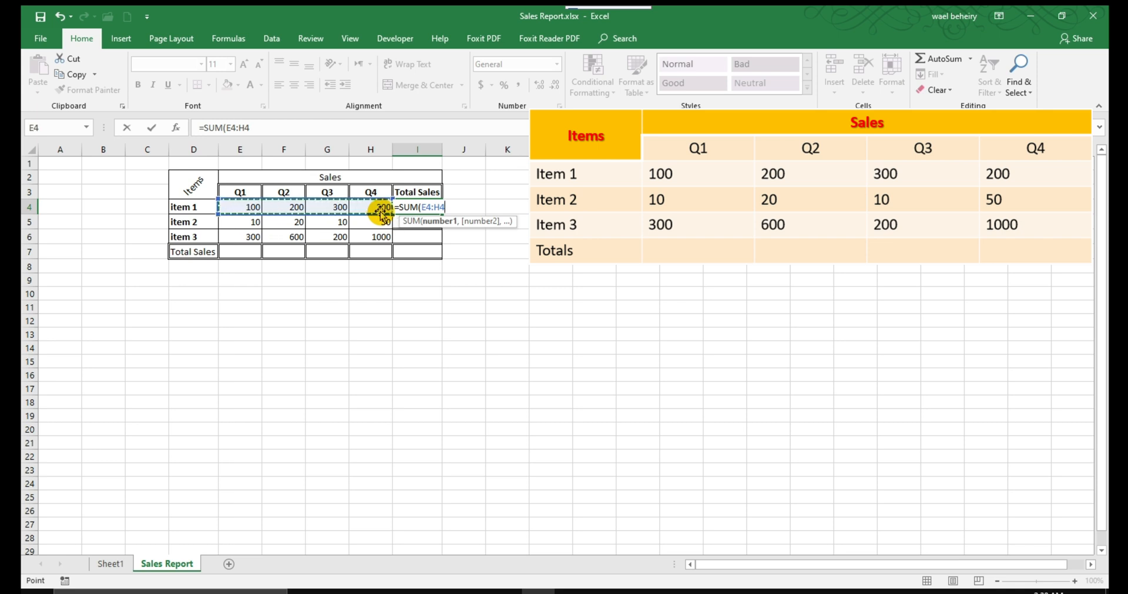
pyautogui.click(355, 128)
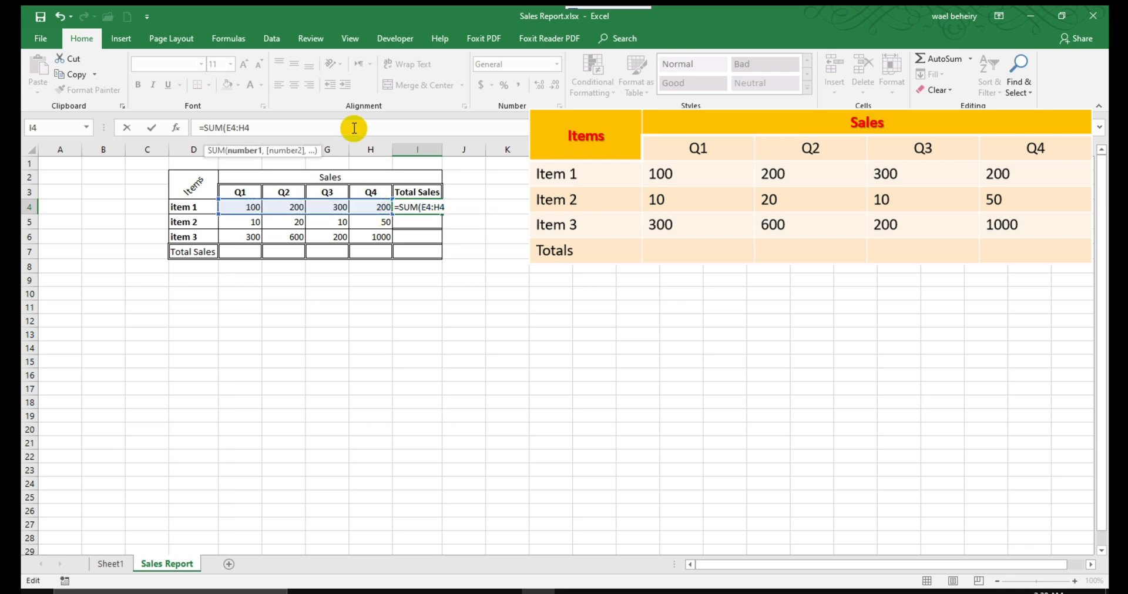
pyautogui.write(')')
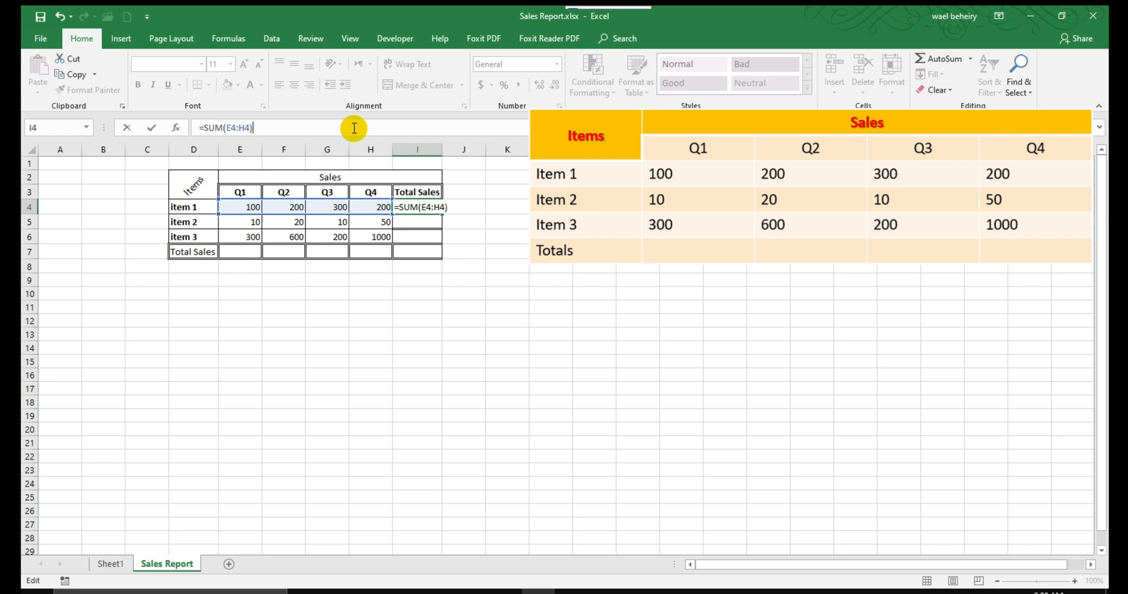
pyautogui.press('Return')
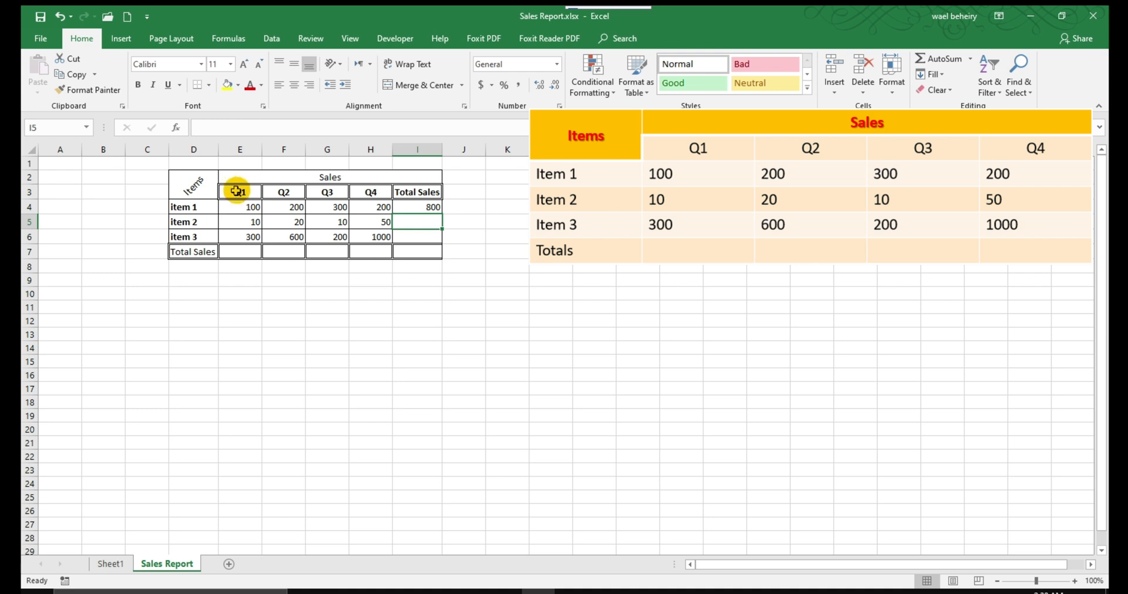
# Step: Enter the formula =SUM(E4:E6) in cell E7 to total the Q1 sales of all three items
pyautogui.click(237, 250)
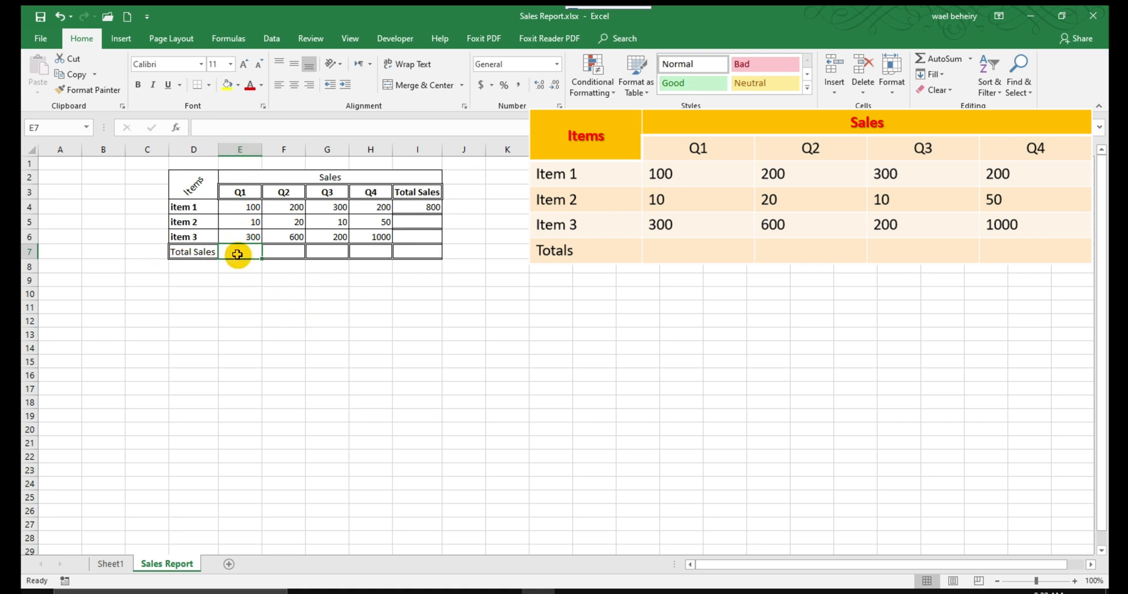
pyautogui.click(239, 129)
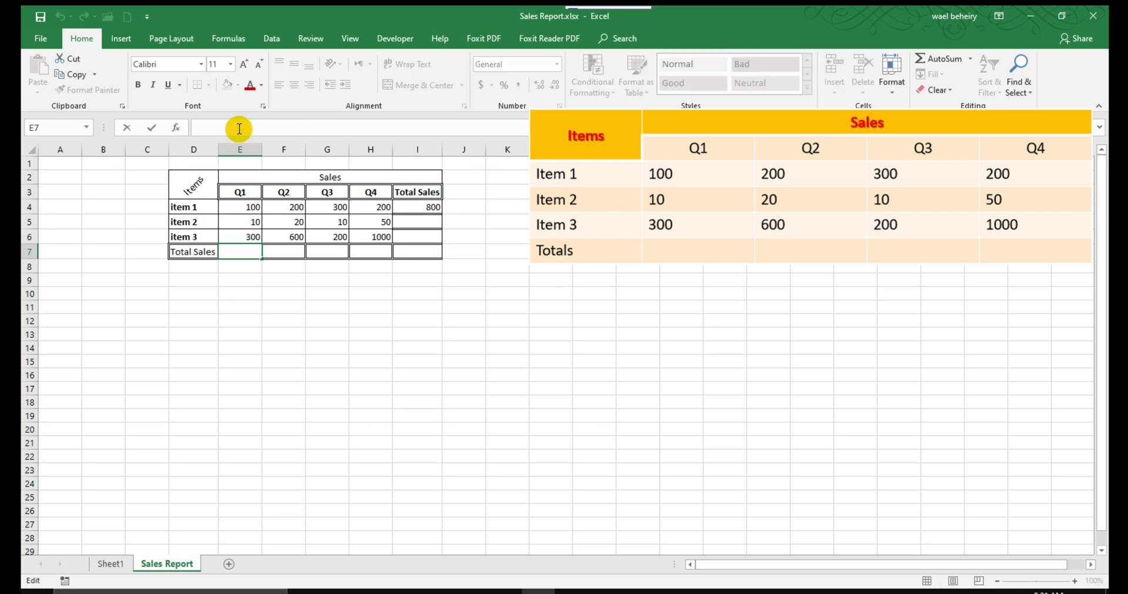
pyautogui.write('=')
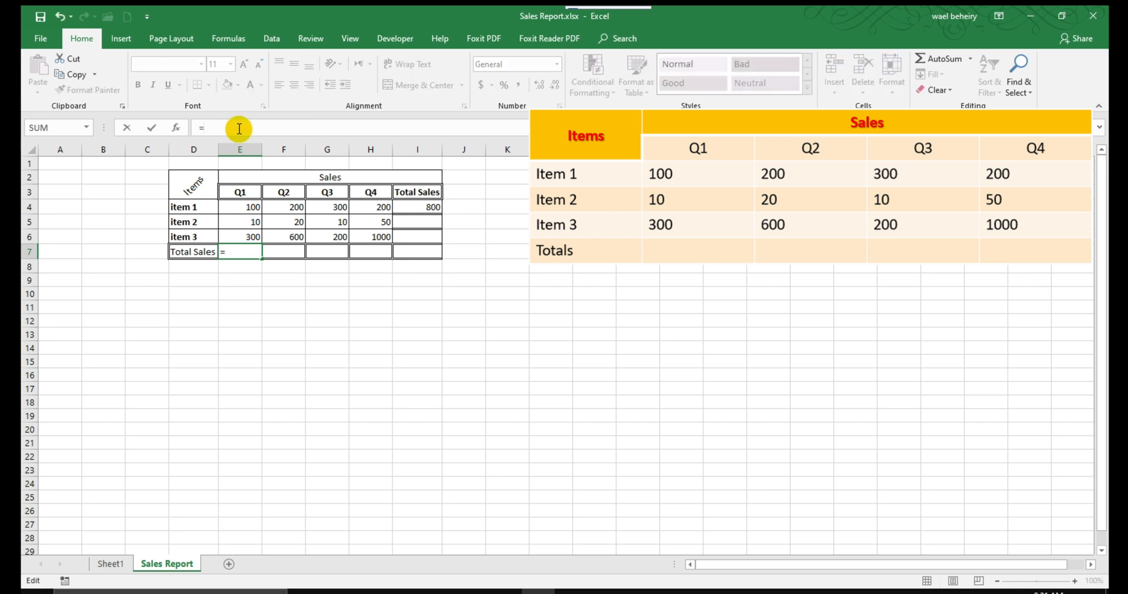
pyautogui.write('U')
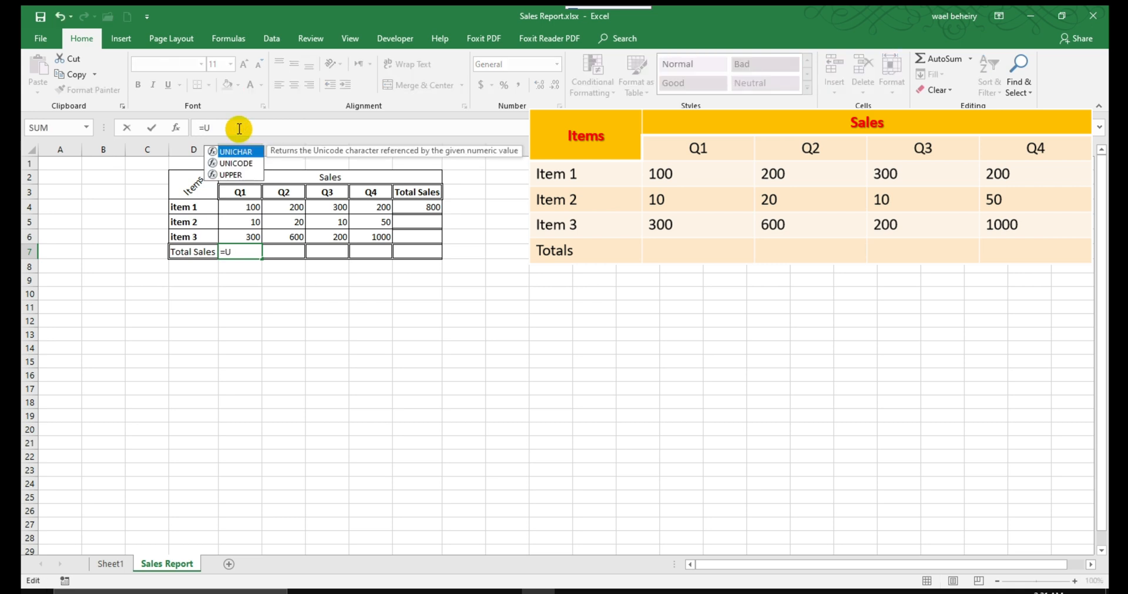
pyautogui.press('BackSpace')
pyautogui.write('S')
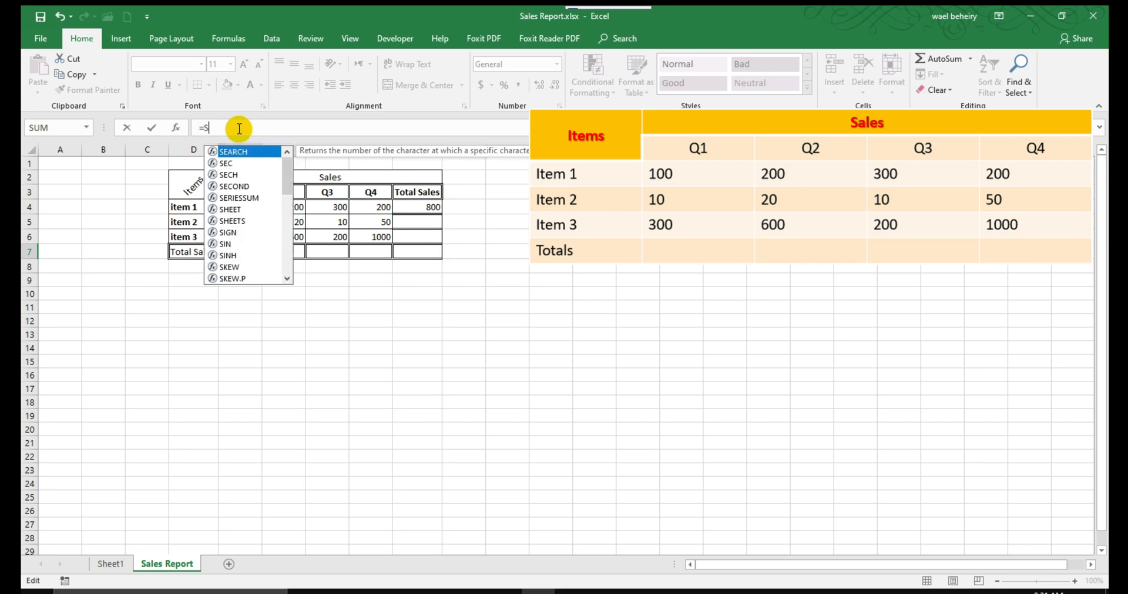
pyautogui.write('UM')
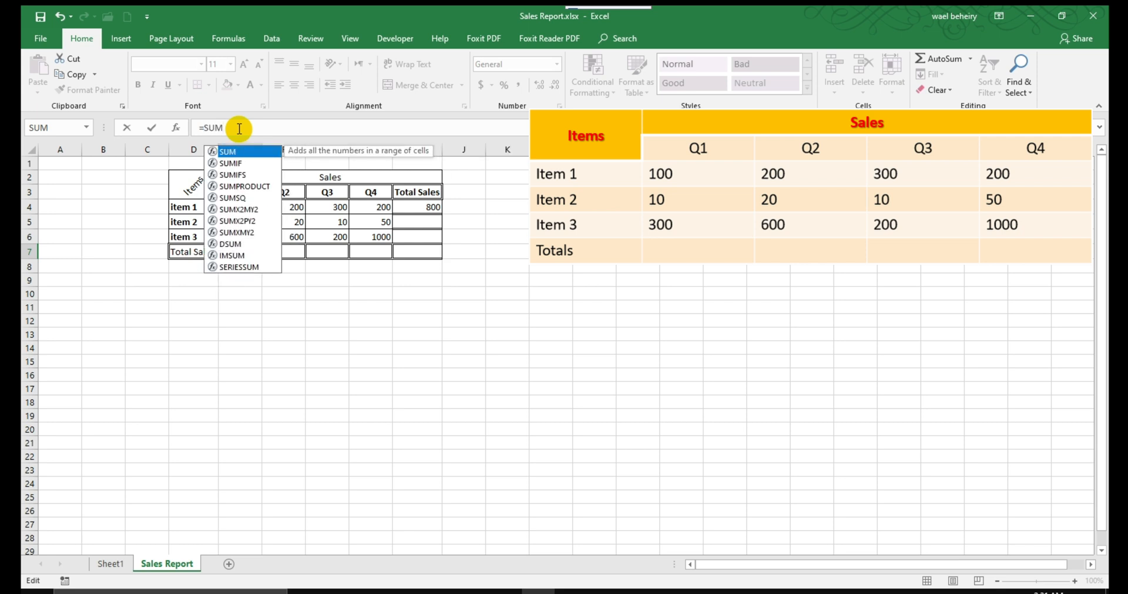
pyautogui.doubleClick(256, 156)
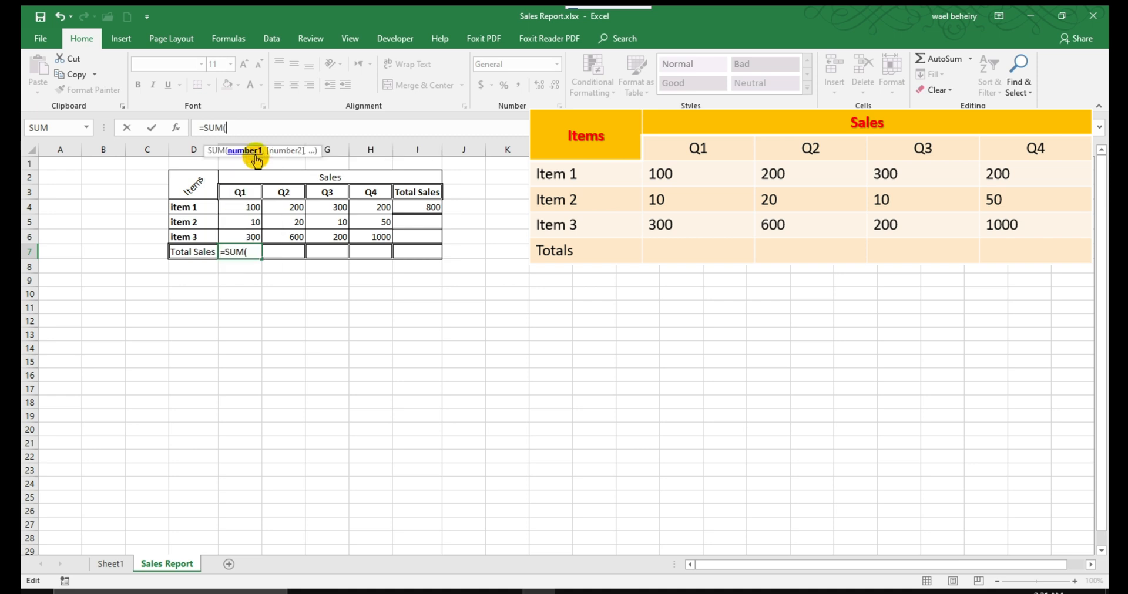
pyautogui.click(251, 206)
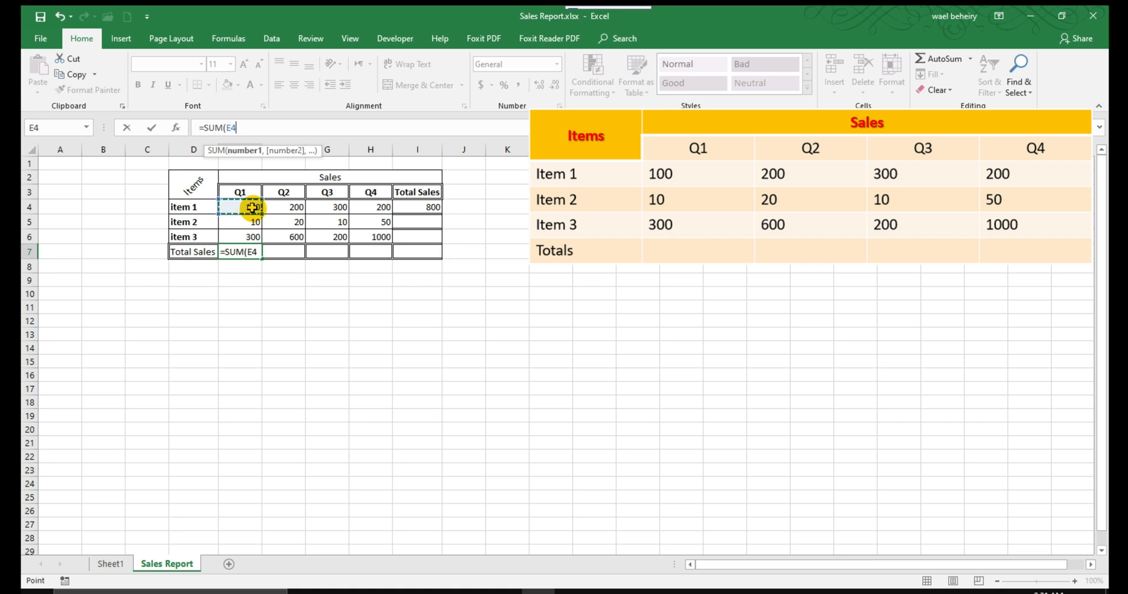
pyautogui.moveTo(251, 206); pyautogui.dragTo(253, 219)
pyautogui.moveTo(254, 230); pyautogui.dragTo(252, 232)
pyautogui.write(')')
pyautogui.press('Return')
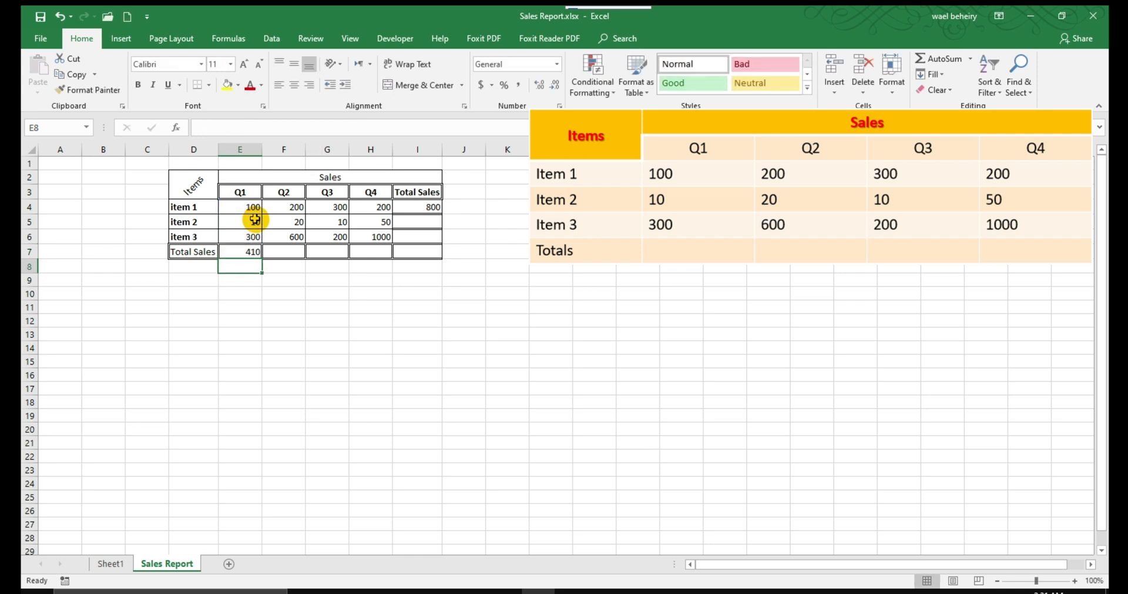
pyautogui.click(254, 306)
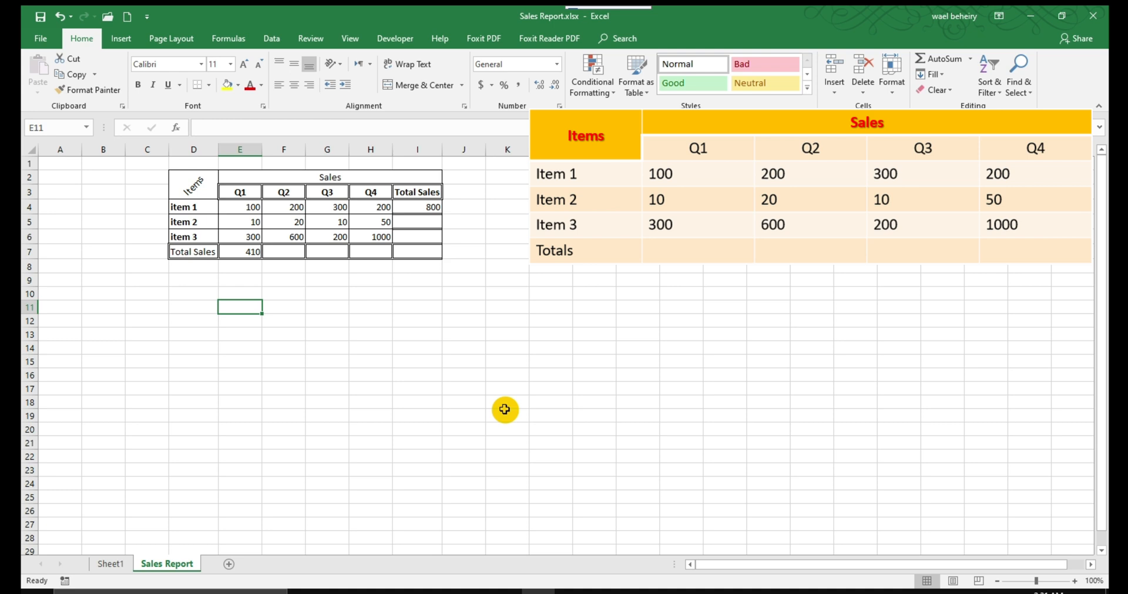
# Step: Copy the Total Sales formula from cell I4 down to I5:I6 for items 2 and 3
pyautogui.click(432, 207)
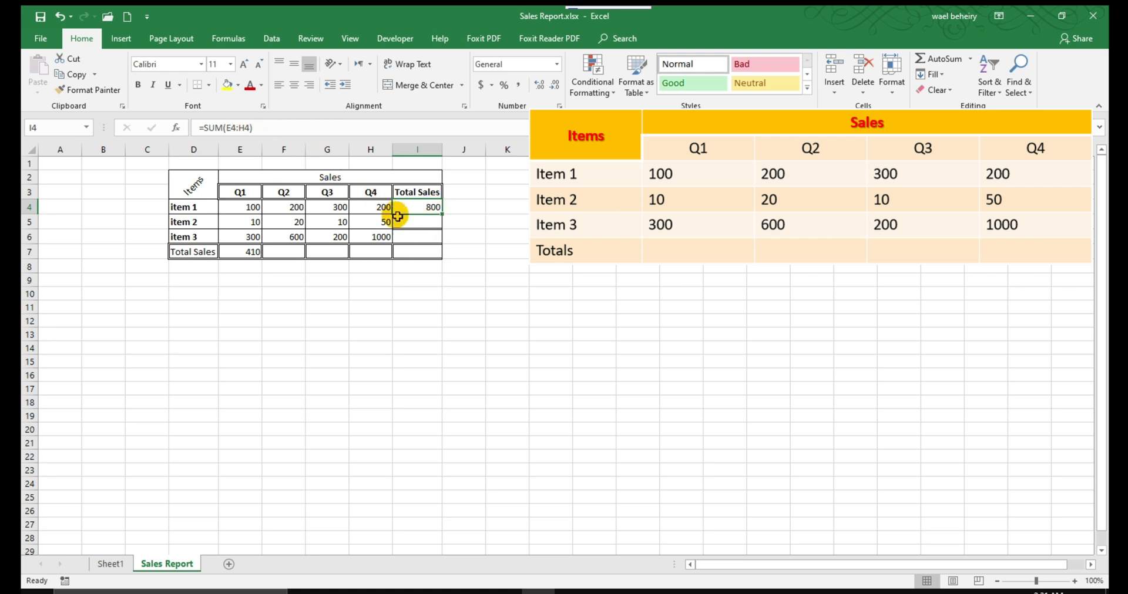
pyautogui.click(420, 223)
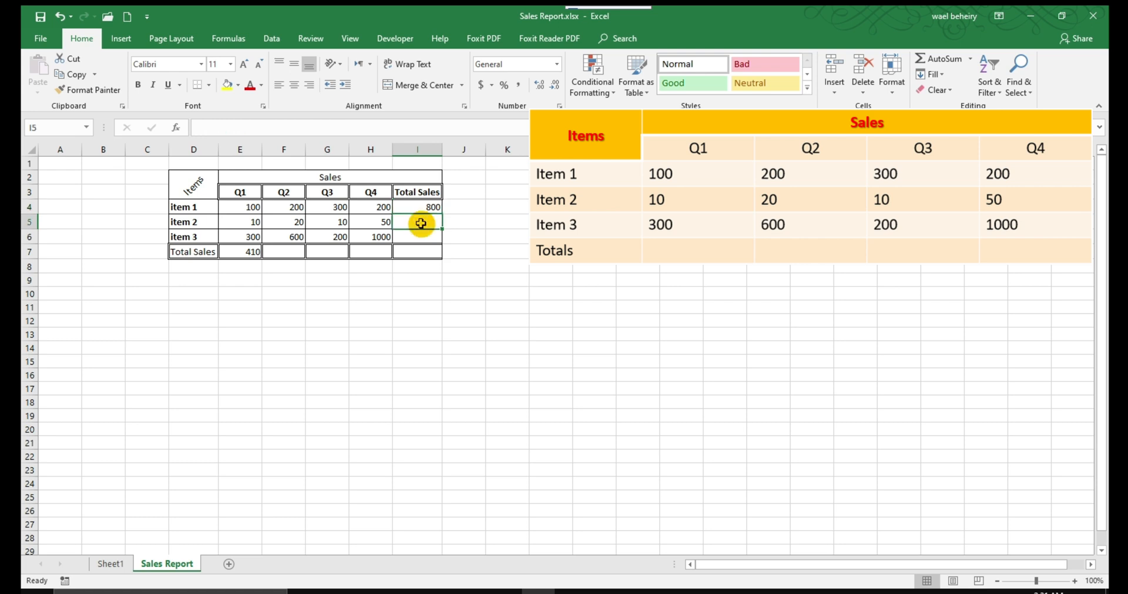
pyautogui.click(420, 235)
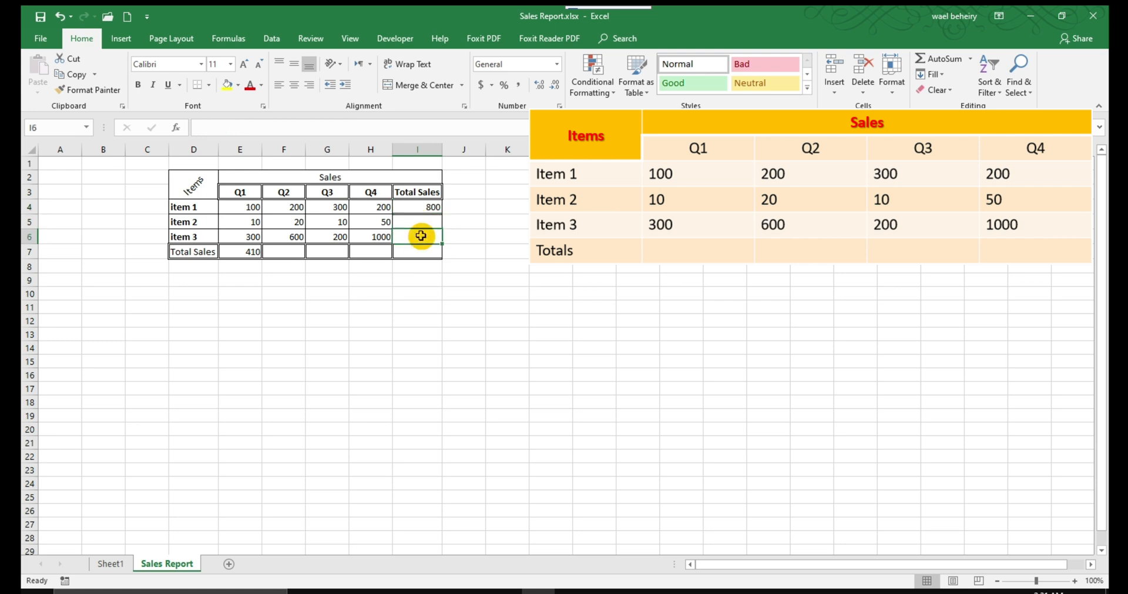
pyautogui.click(421, 221)
pyautogui.click(431, 208)
pyautogui.click(431, 207)
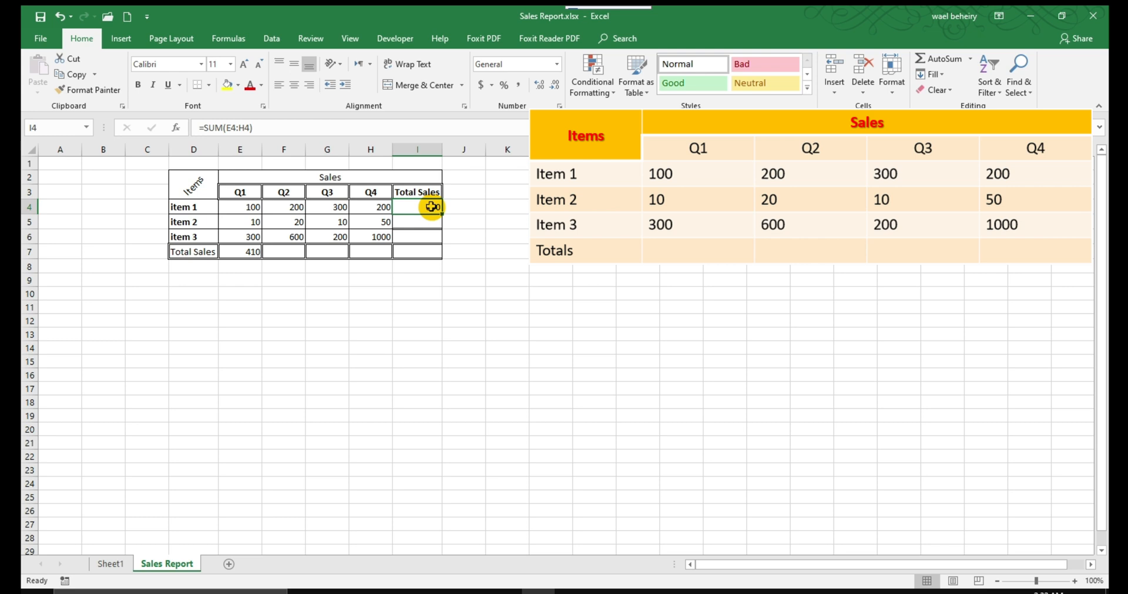
pyautogui.moveTo(443, 215); pyautogui.dragTo(439, 240)
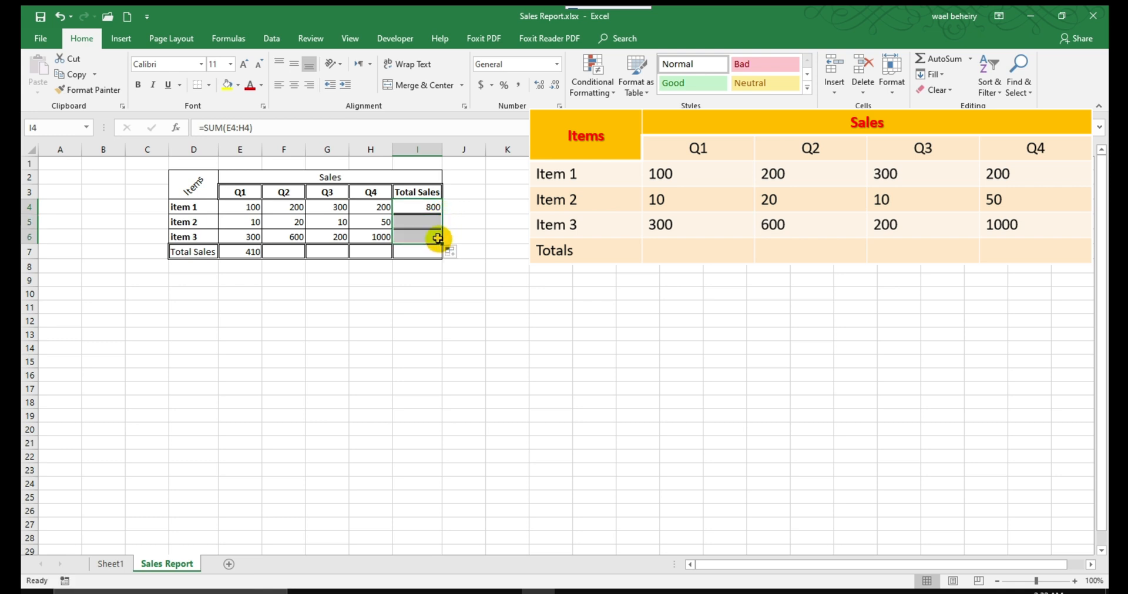
pyautogui.click(508, 238)
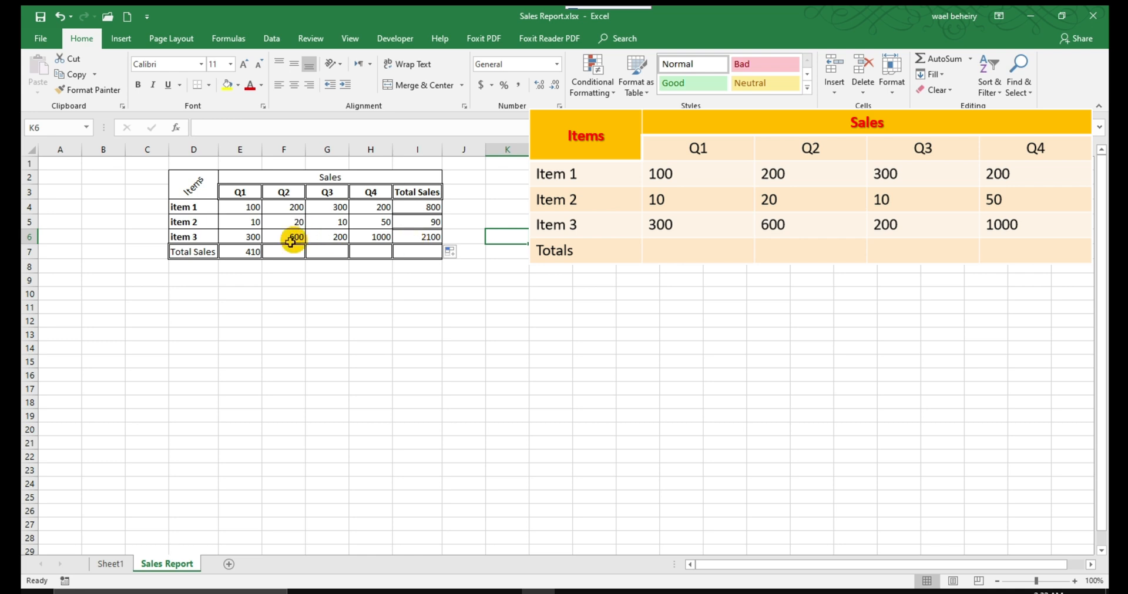
# Step: Copy the Q1 total formula from cell E7 across to F7:H7 for Q2 to Q4
pyautogui.click(249, 254)
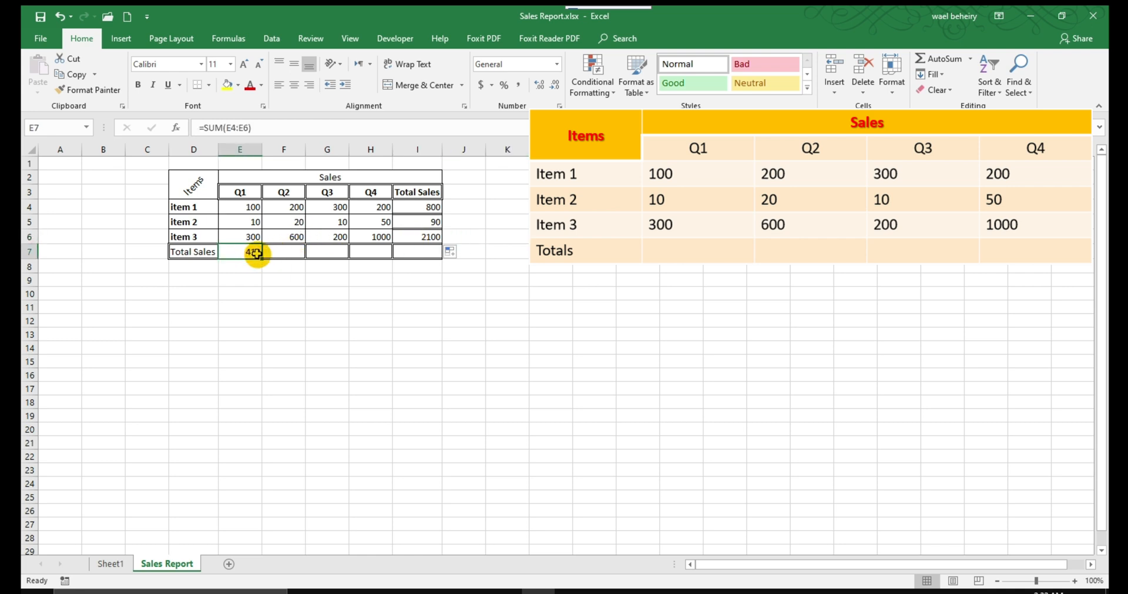
pyautogui.moveTo(262, 259); pyautogui.dragTo(378, 259)
pyautogui.click(376, 292)
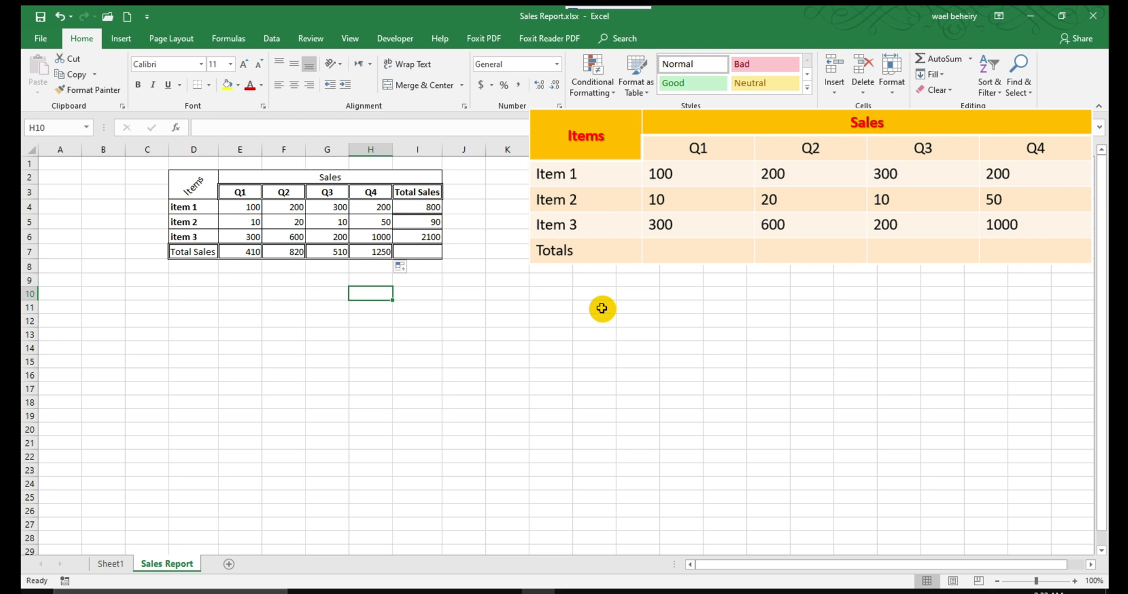
# Step: Review the item totals in column I and the quarterly totals in row 7
pyautogui.click(424, 207)
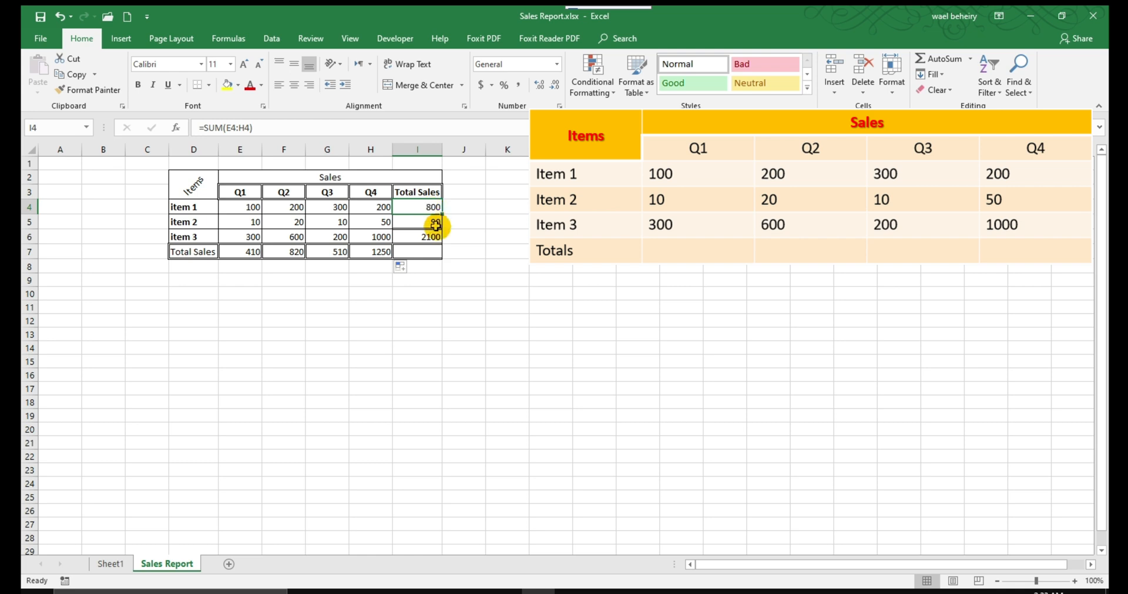
pyautogui.click(420, 237)
pyautogui.click(389, 249)
pyautogui.click(330, 252)
pyautogui.click(283, 253)
pyautogui.click(247, 253)
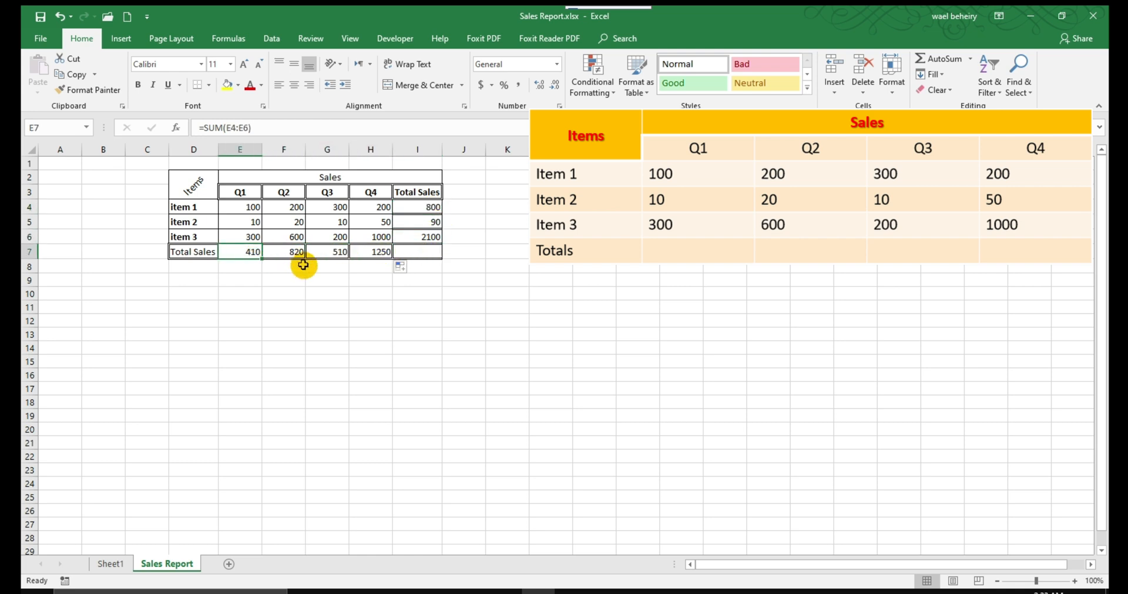
pyautogui.click(465, 264)
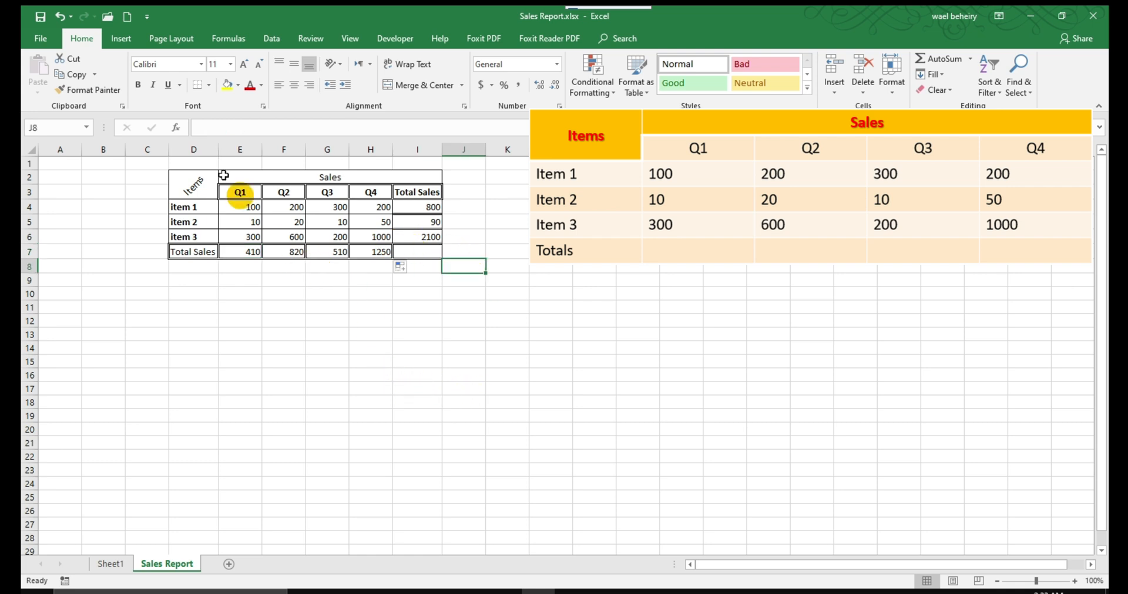
# Step: Enter the sample numbers 10, 20, 30 and 40 in cells G12 to G15
pyautogui.click(338, 318)
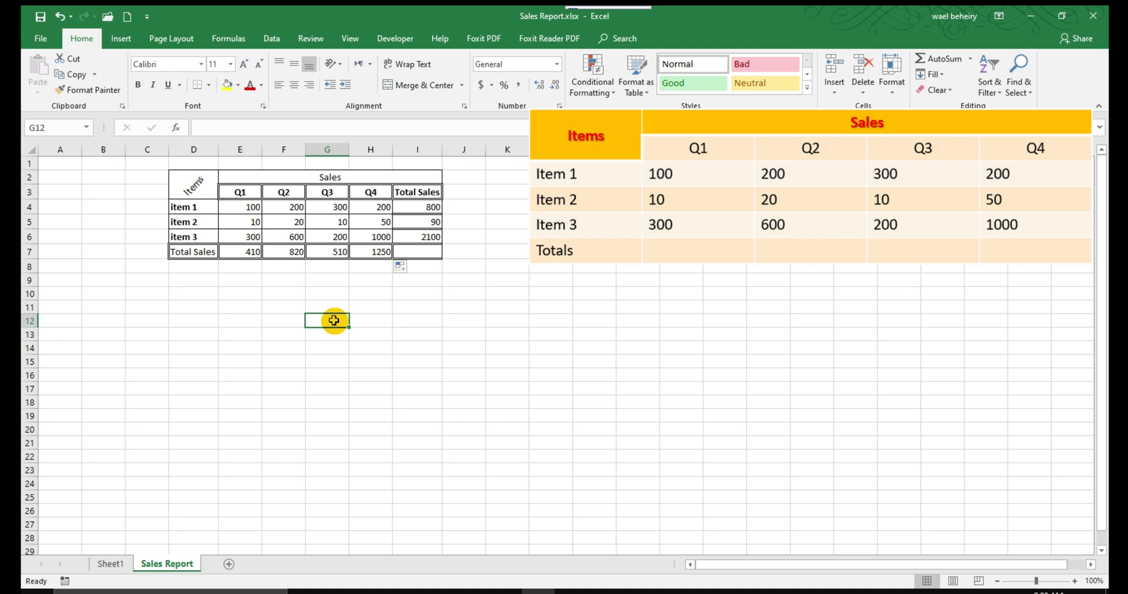
pyautogui.write('10')
pyautogui.press('Return')
pyautogui.write('20')
pyautogui.press('Return')
pyautogui.write('30')
pyautogui.press('Return')
pyautogui.write('40')
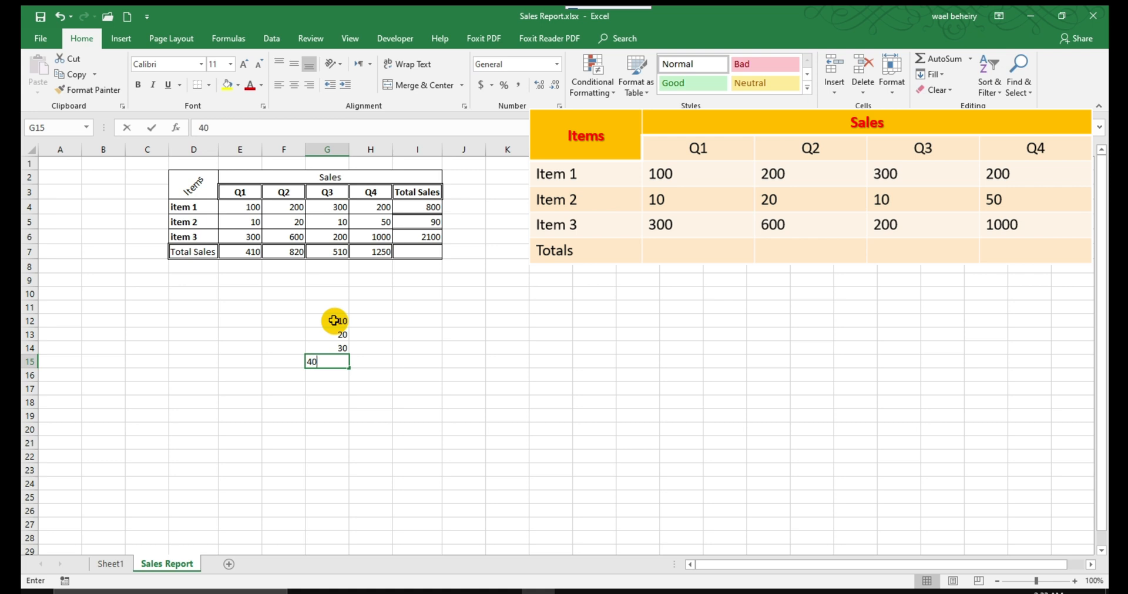
pyautogui.press('Return')
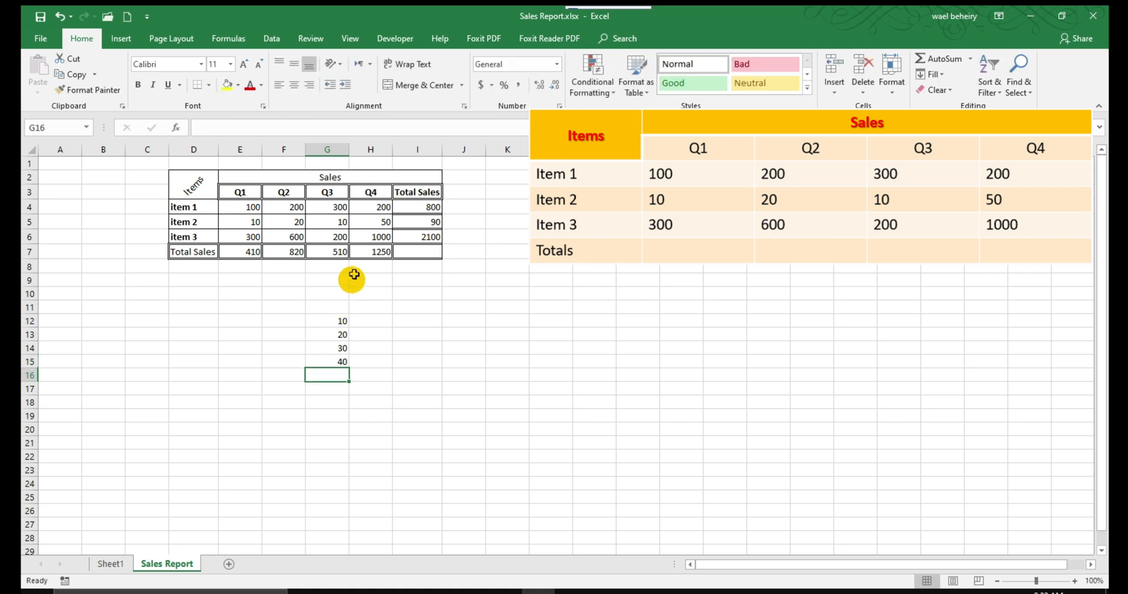
pyautogui.click(344, 322)
pyautogui.click(343, 337)
pyautogui.click(343, 349)
pyautogui.click(344, 362)
pyautogui.click(341, 373)
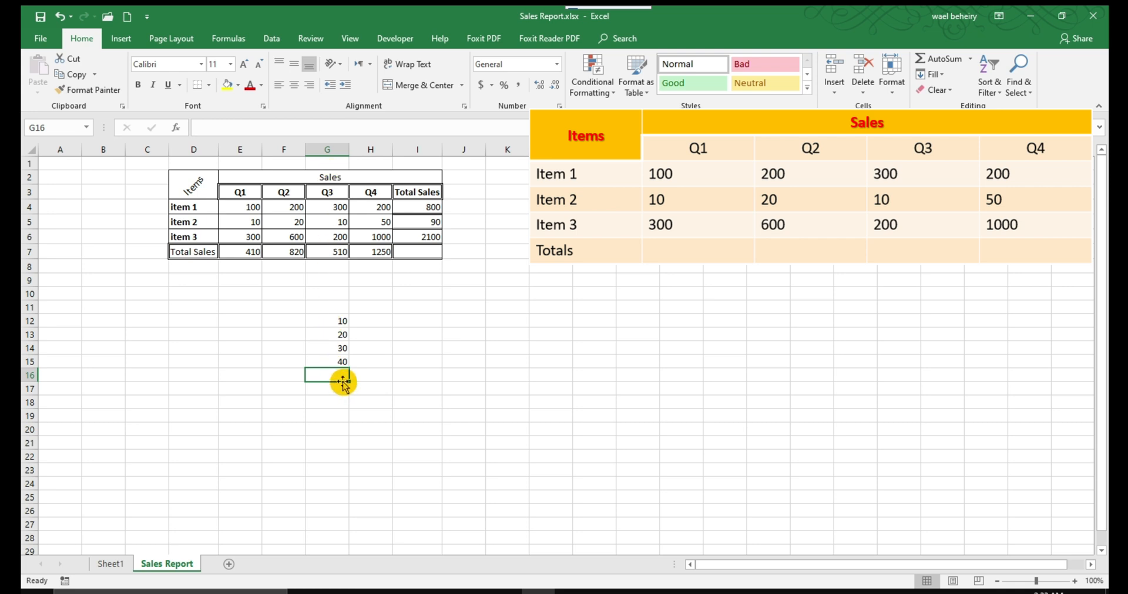
pyautogui.click(399, 128)
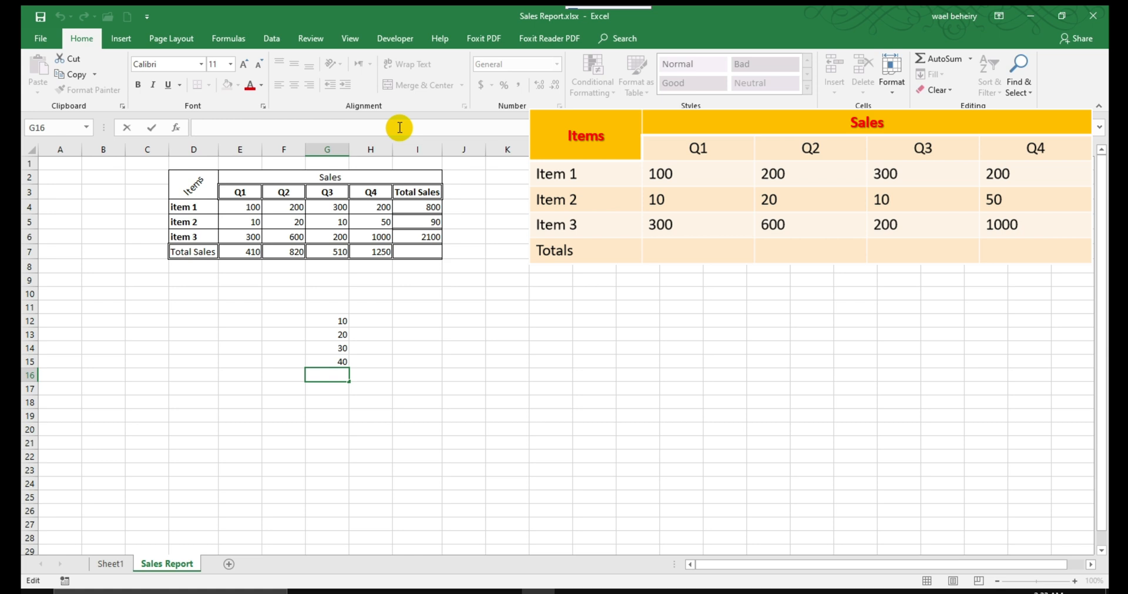
pyautogui.write('+')
pyautogui.press('BackSpace')
pyautogui.write('=')
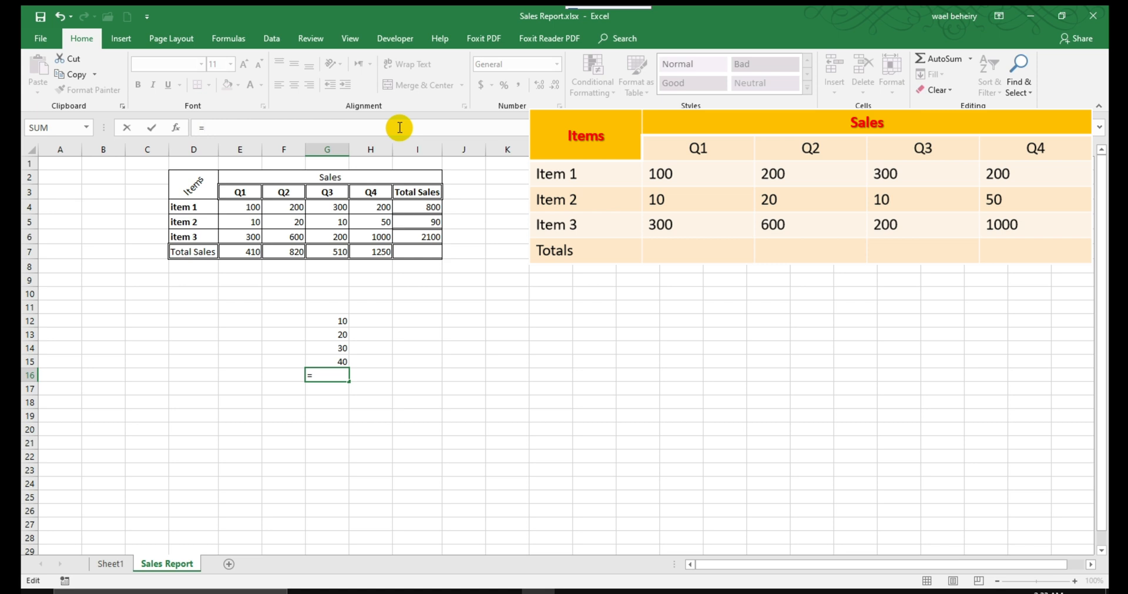
pyautogui.write('Sum')
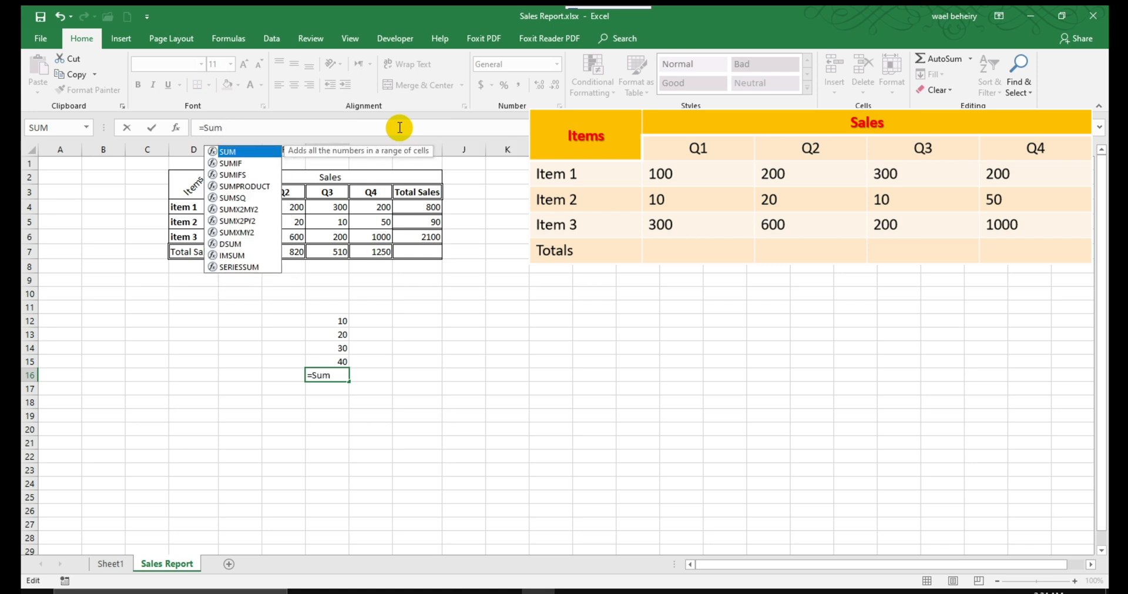
pyautogui.press('BackSpace')
pyautogui.press('BackSpace')
pyautogui.press('BackSpace')
pyautogui.press('BackSpace')
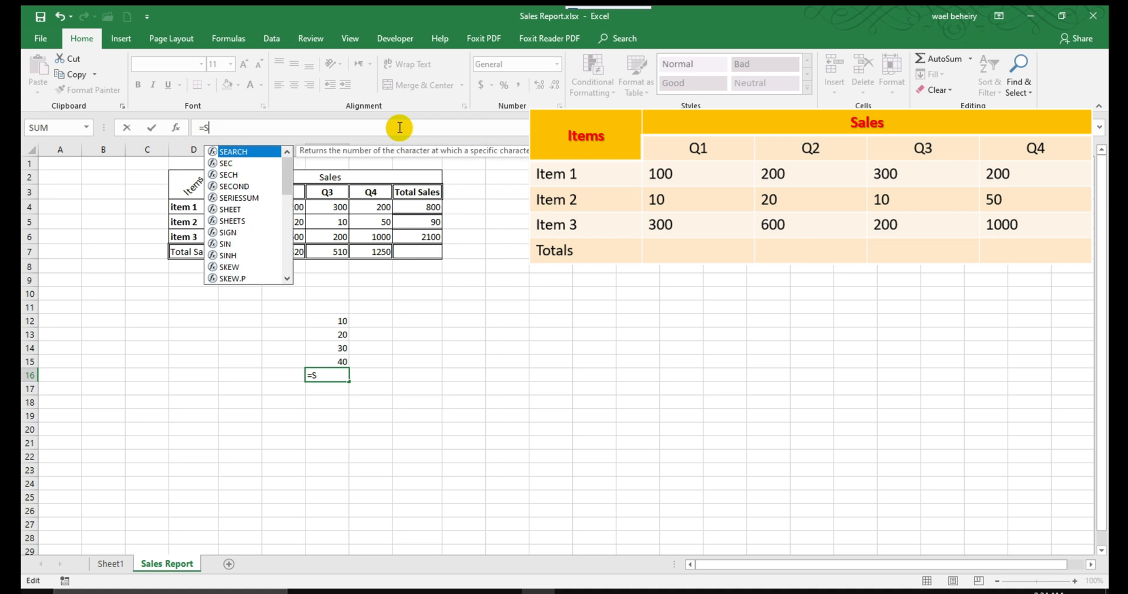
pyautogui.press('Escape')
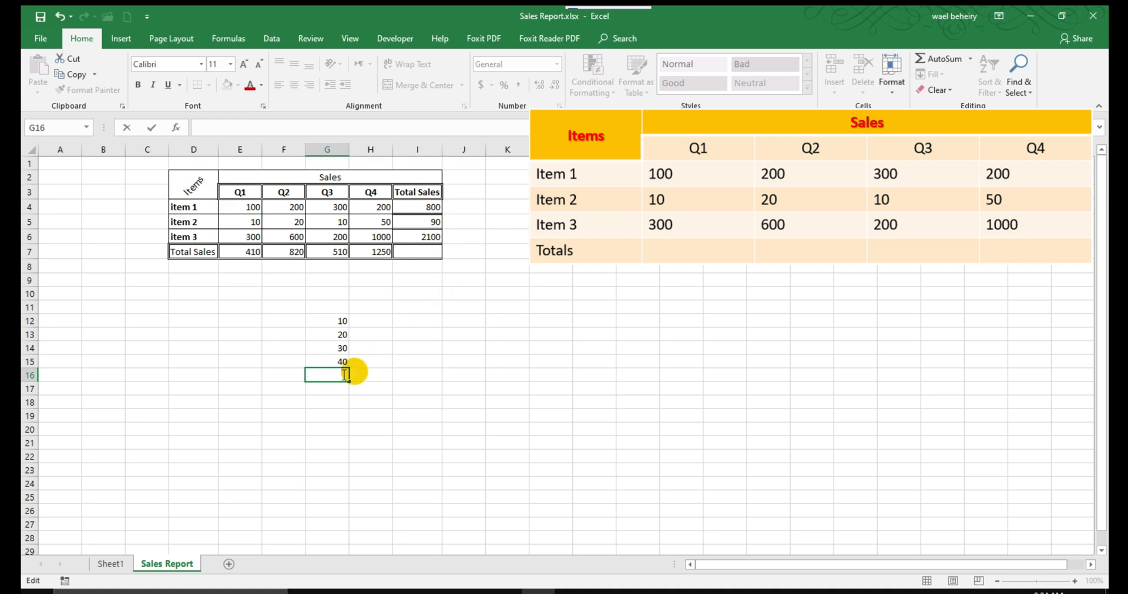
# Step: Try to define the workbook-level name "Any Numbers" for the sample number range G12:G15
pyautogui.click(340, 321)
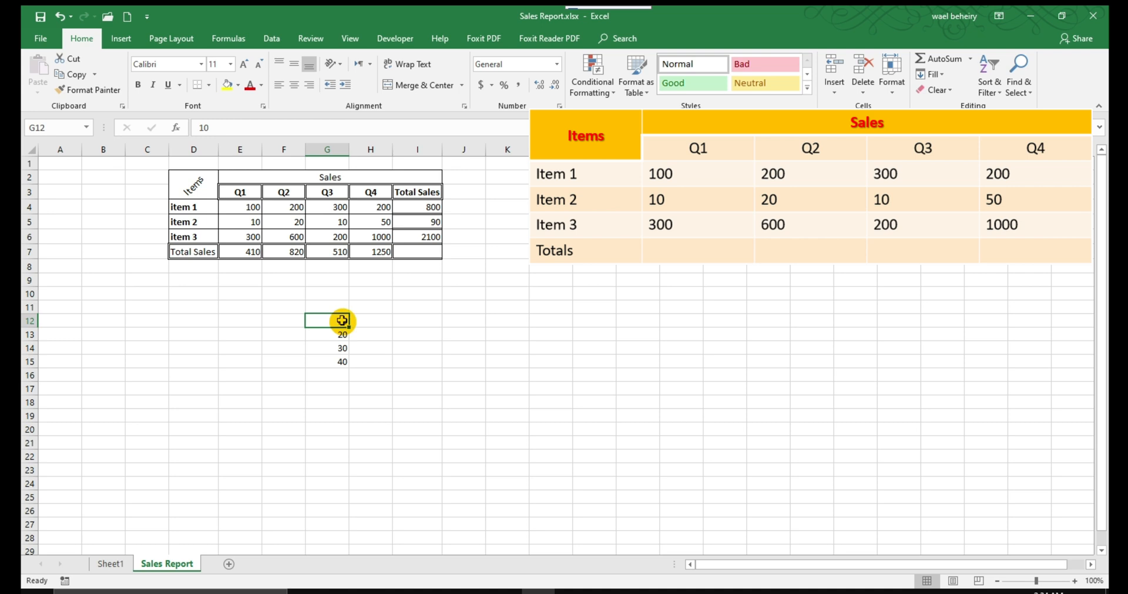
pyautogui.moveTo(342, 321); pyautogui.dragTo(342, 359)
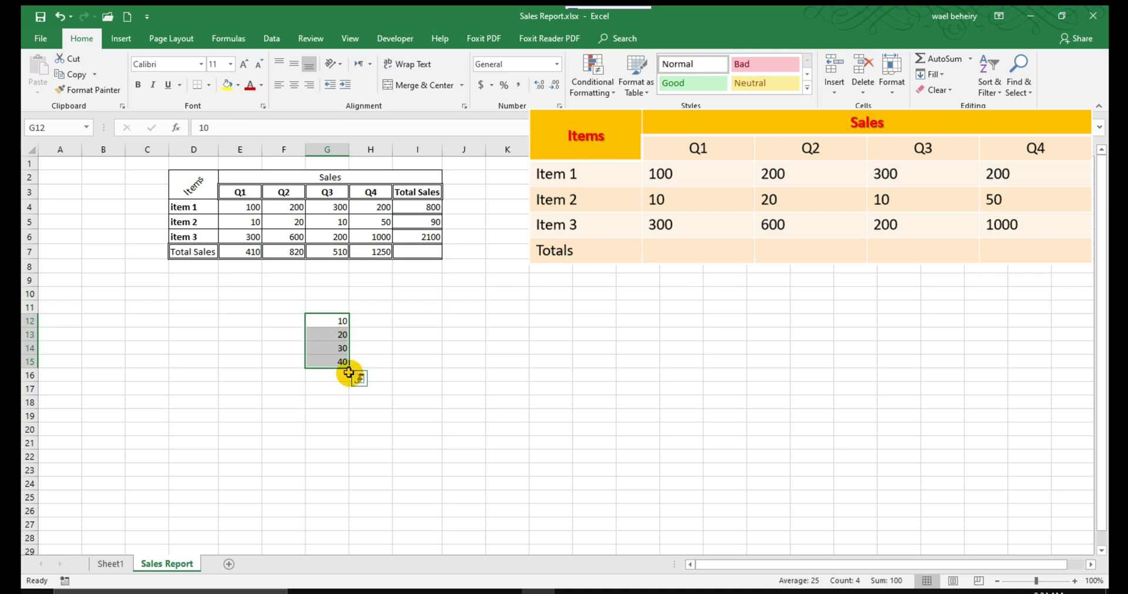
pyautogui.rightClick(332, 349)
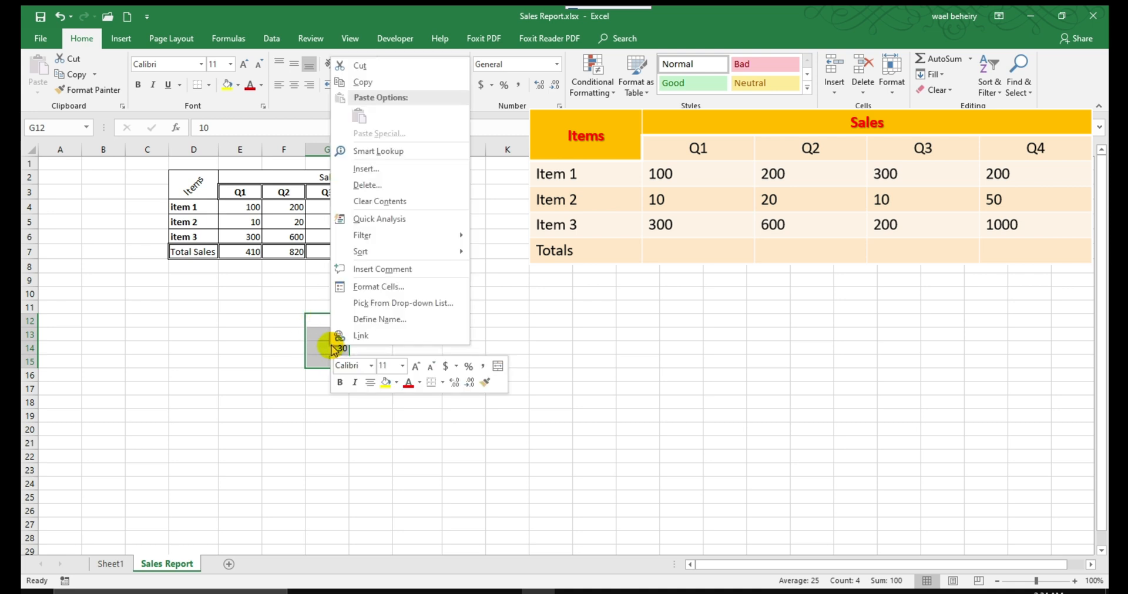
pyautogui.click(376, 320)
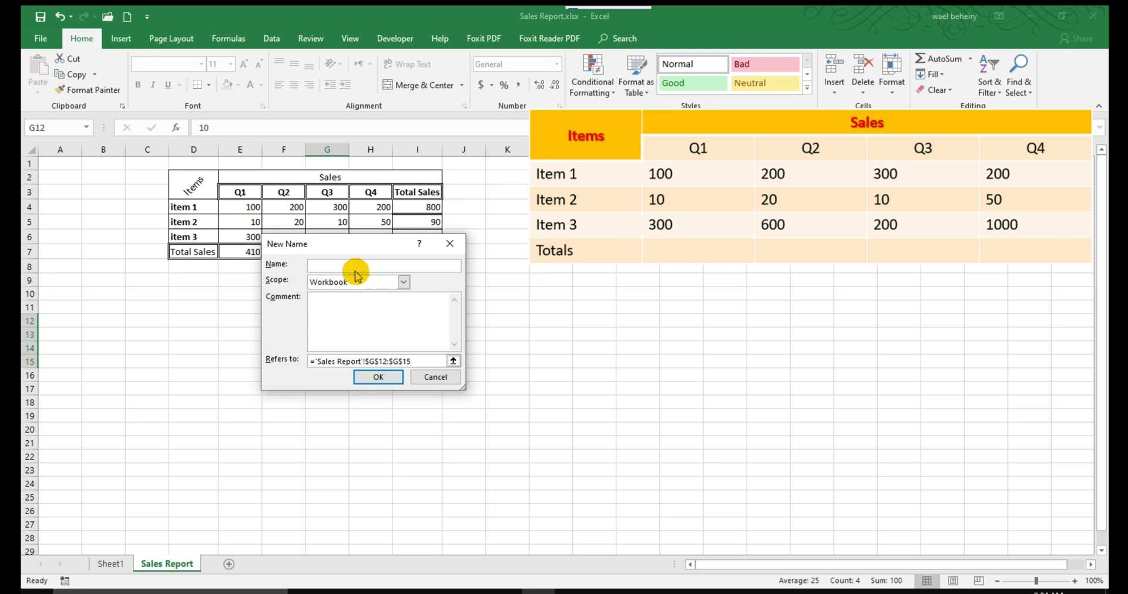
pyautogui.write('Any')
pyautogui.write('Numbers')
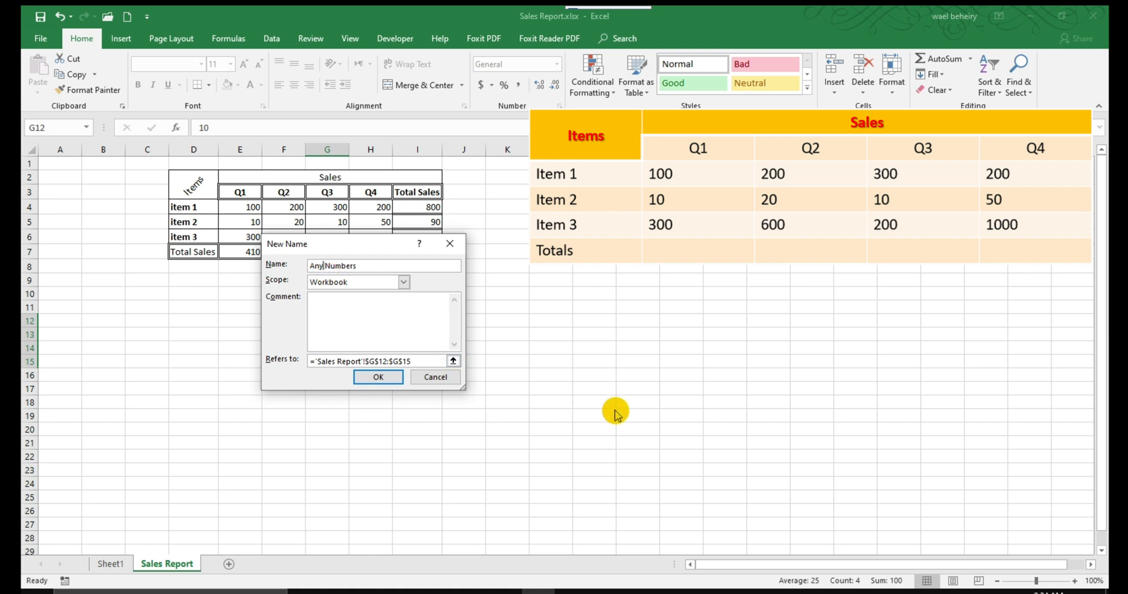
pyautogui.click(383, 377)
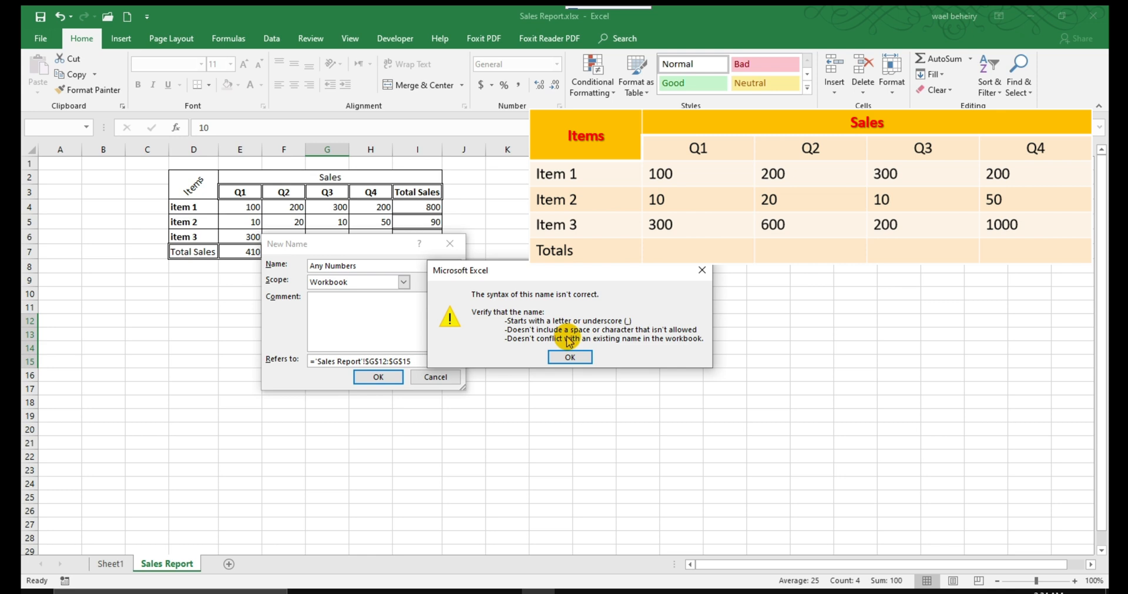
pyautogui.click(570, 356)
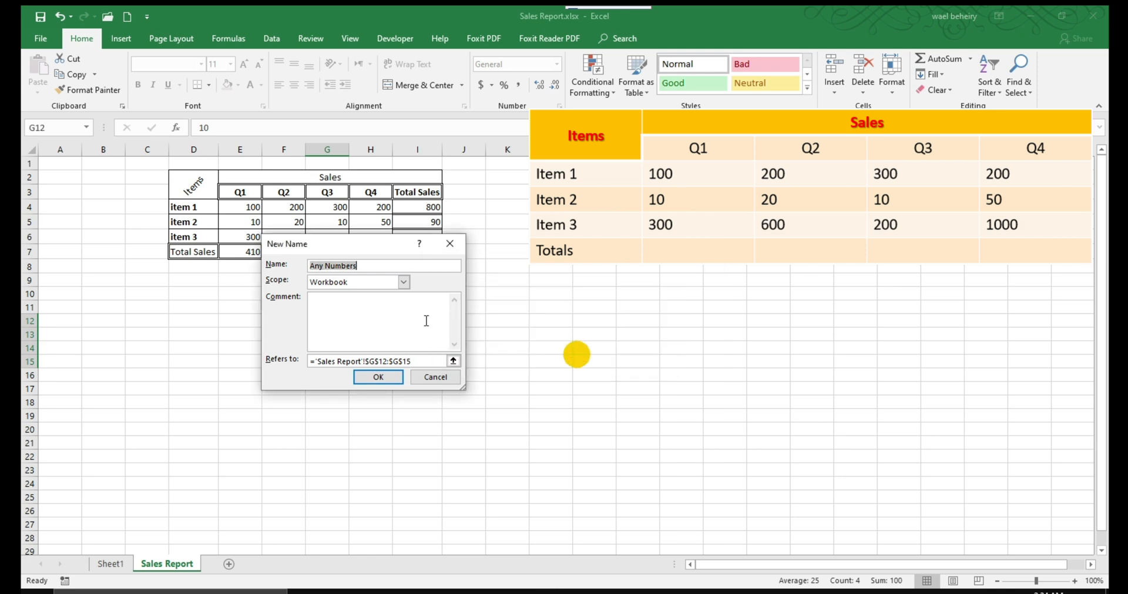
# Step: Remove the space from the range name so it reads AnyNumbers, and create the name
pyautogui.click(327, 266)
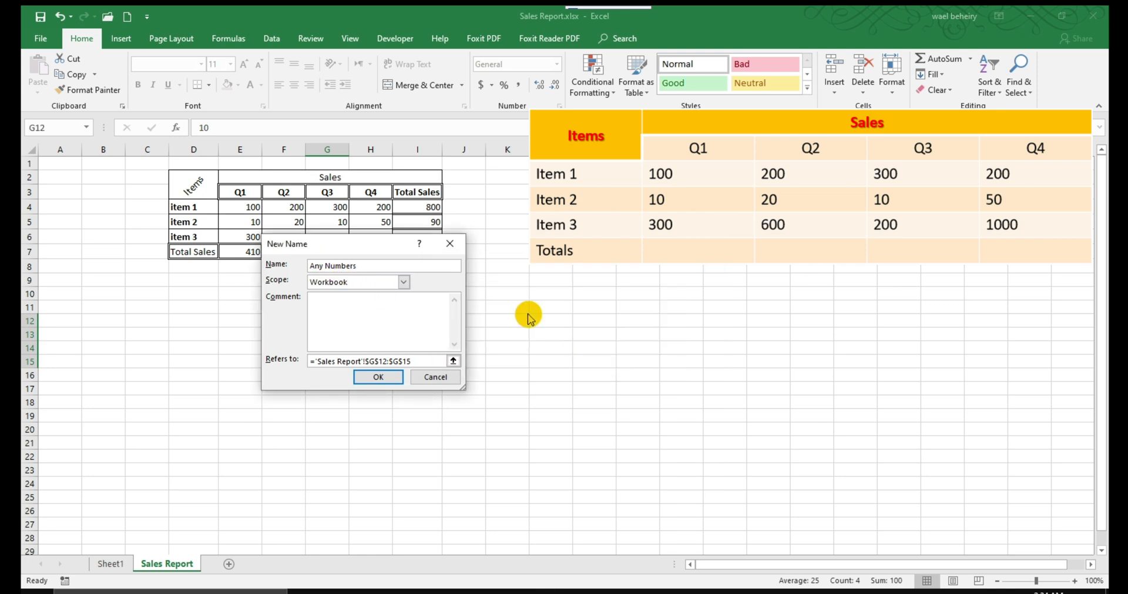
pyautogui.press('BackSpace')
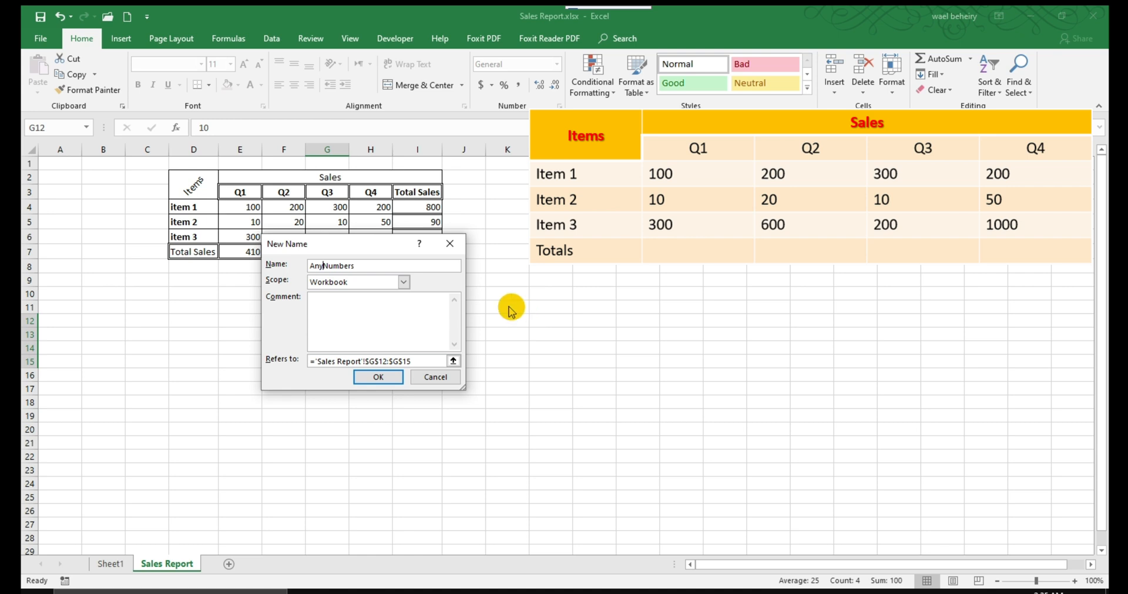
pyautogui.click(390, 378)
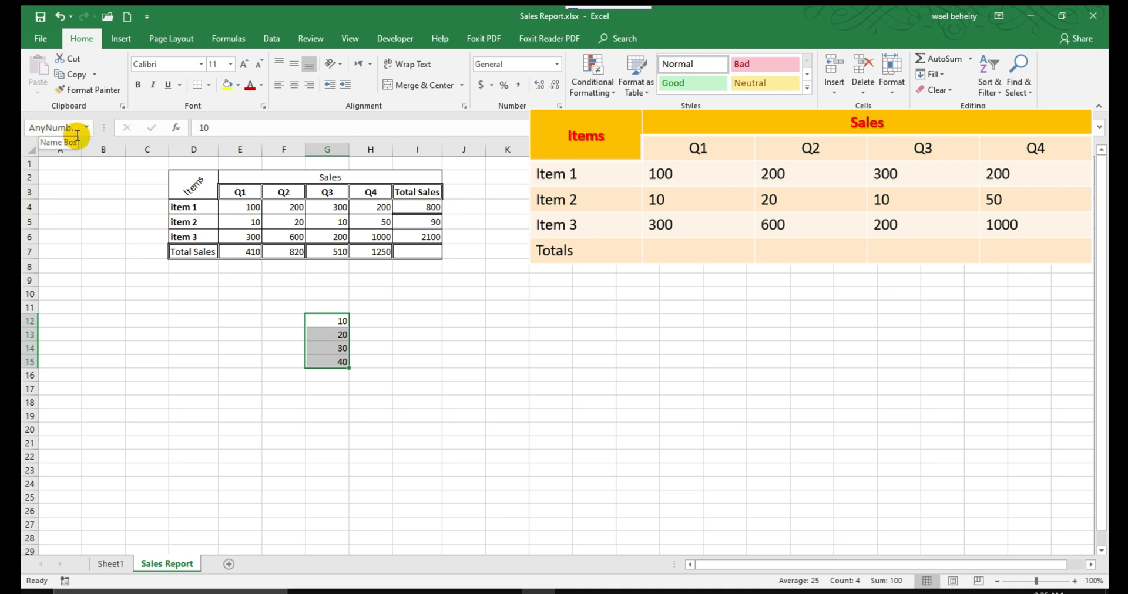
# Step: Enter the formula =SUM(AnyNumbers) in cell G16 and check it in the cell
pyautogui.click(335, 376)
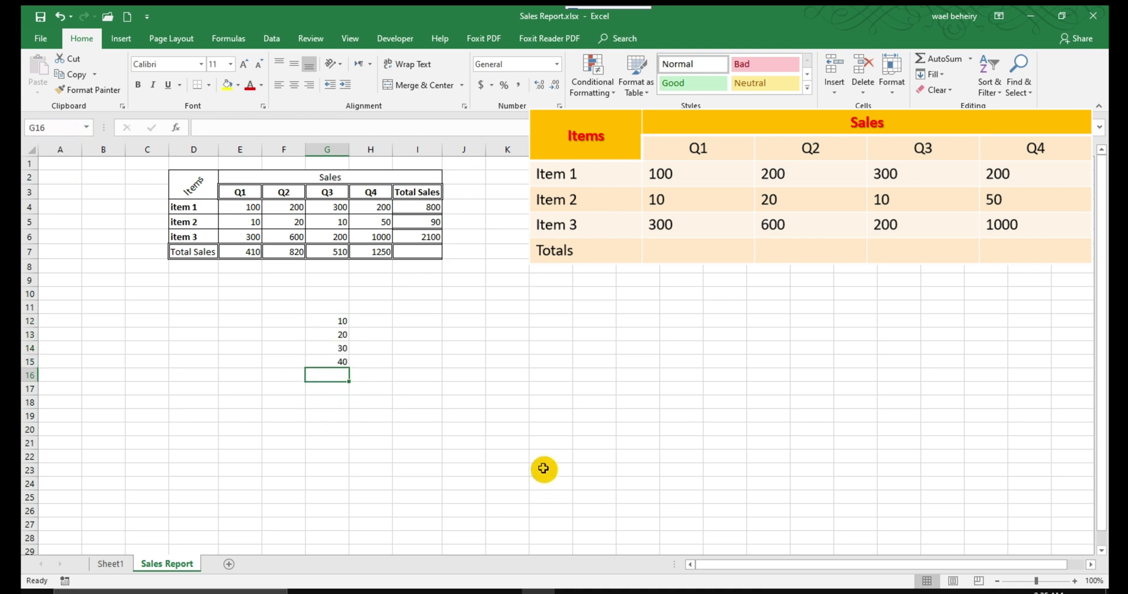
pyautogui.click(336, 128)
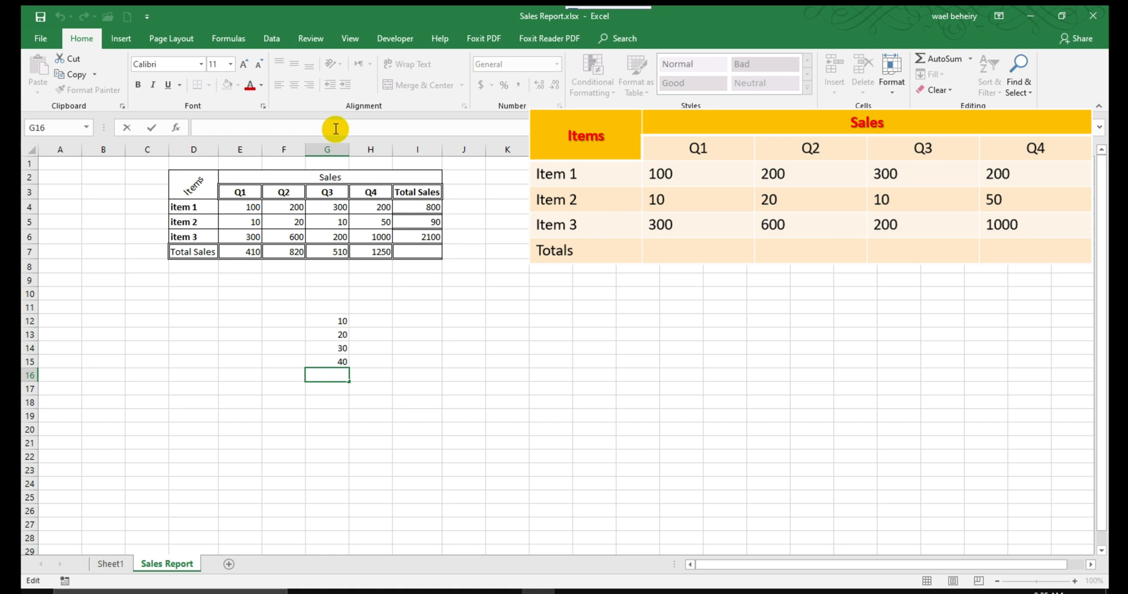
pyautogui.write('=')
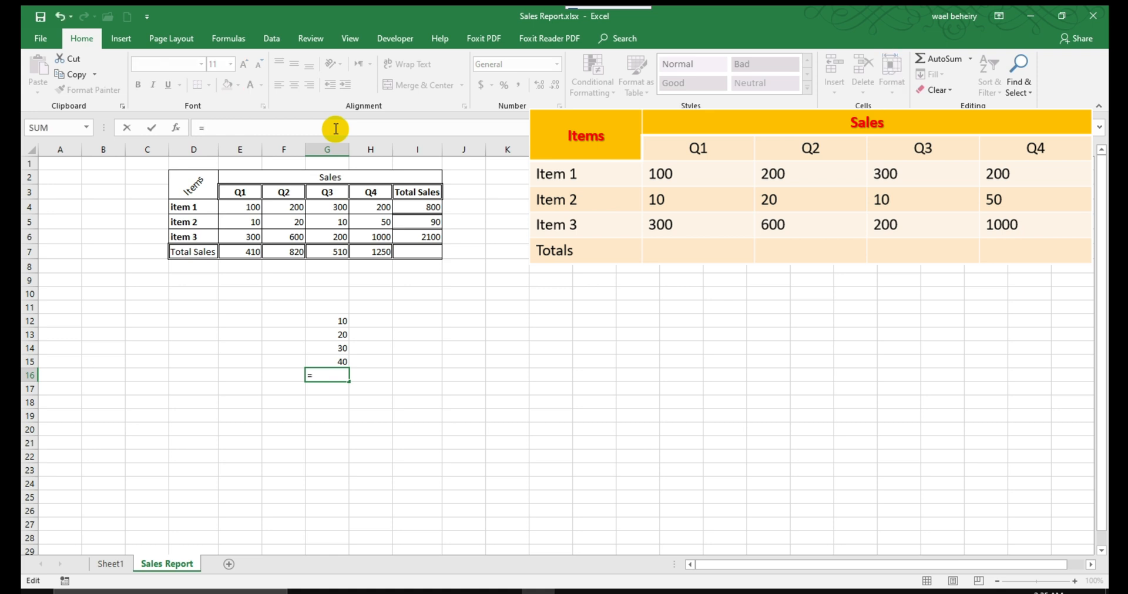
pyautogui.write('SUM')
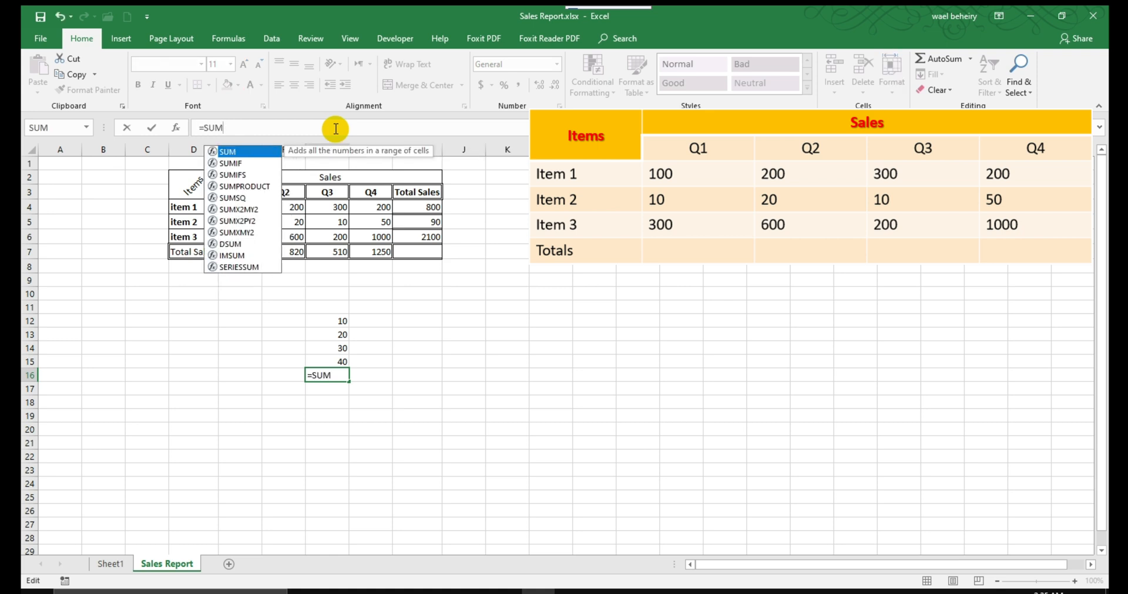
pyautogui.write('(')
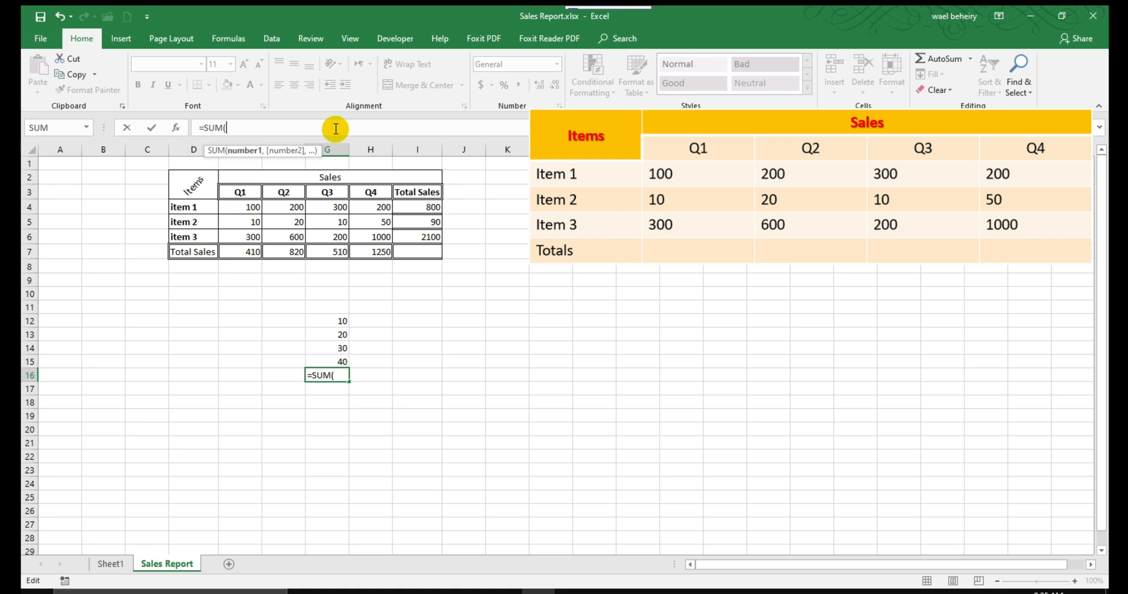
pyautogui.write('An')
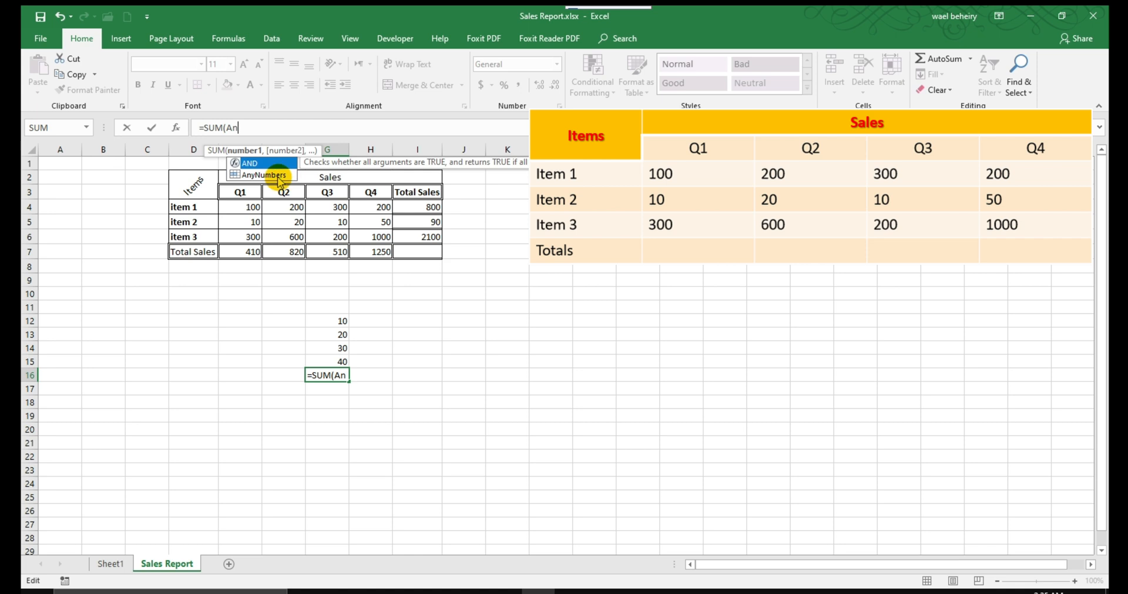
pyautogui.doubleClick(278, 176)
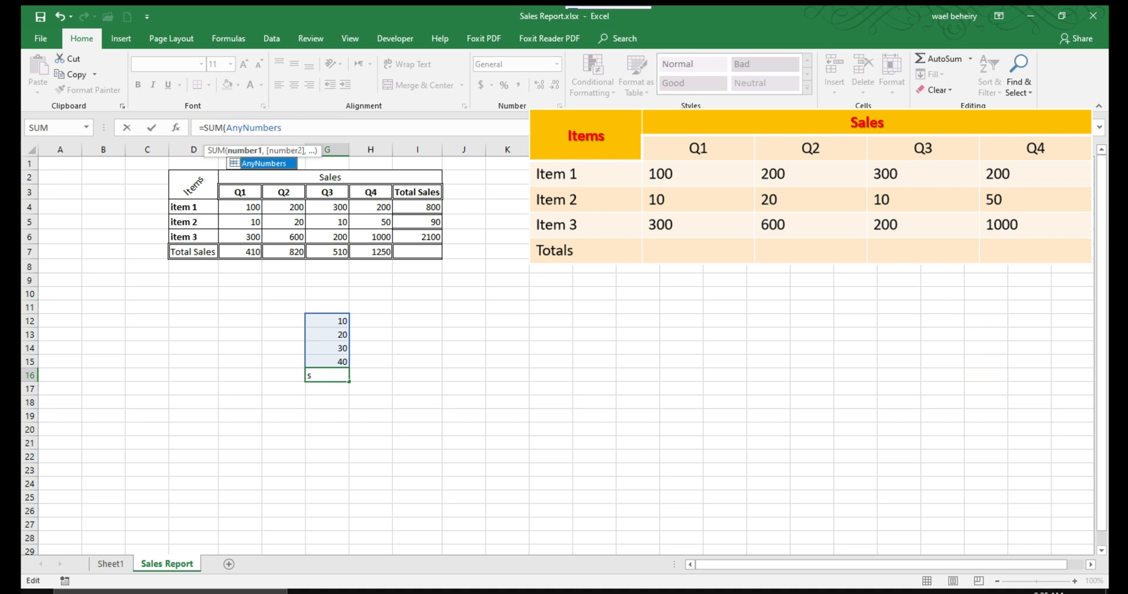
pyautogui.write(')')
pyautogui.press('Return')
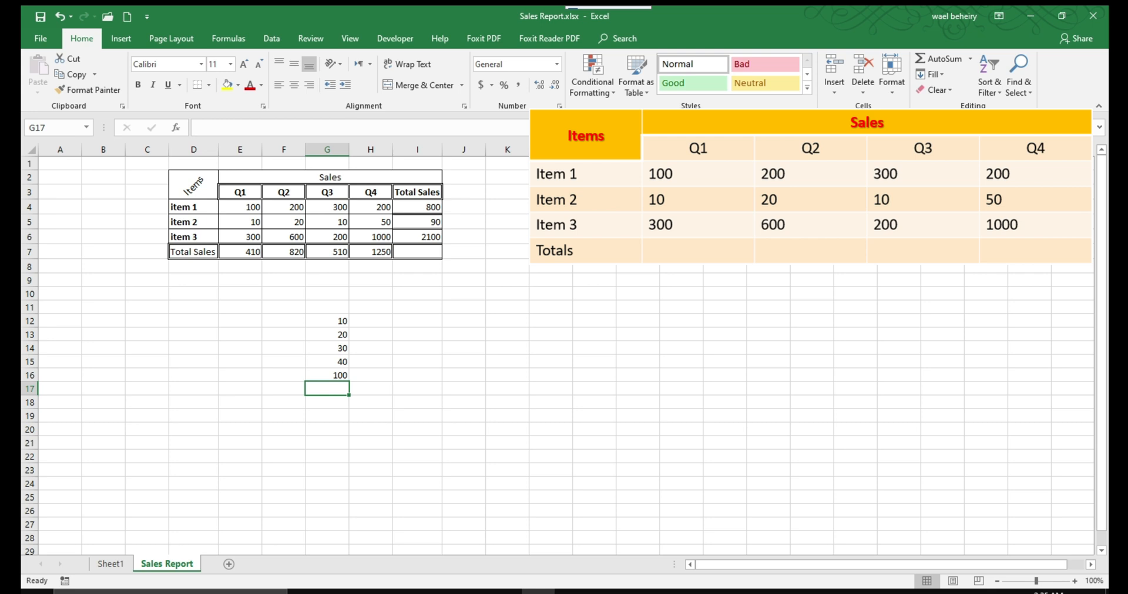
pyautogui.click(434, 429)
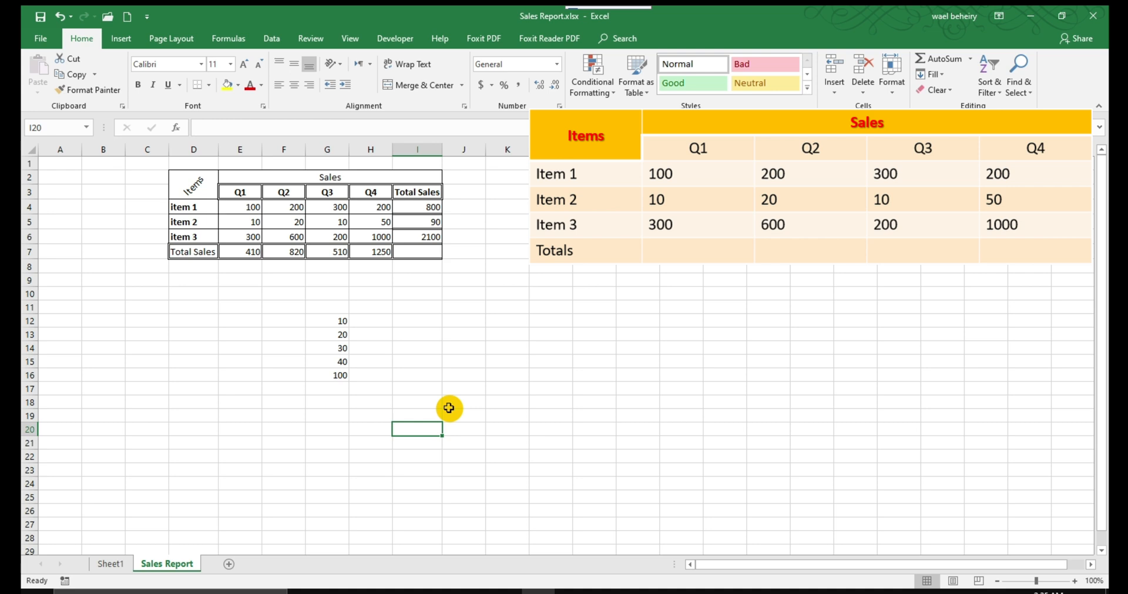
pyautogui.click(340, 373)
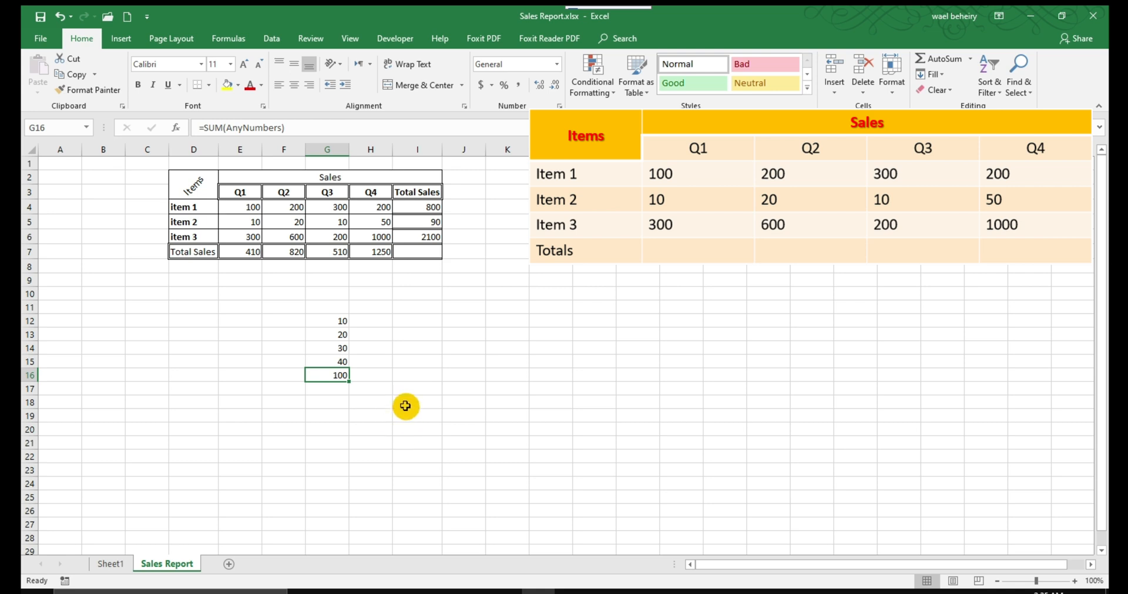
# Step: Delete the sample cells G12:G16 with the Shift cells left option, and save the workbook
pyautogui.click(336, 323)
pyautogui.moveTo(336, 323); pyautogui.dragTo(337, 380)
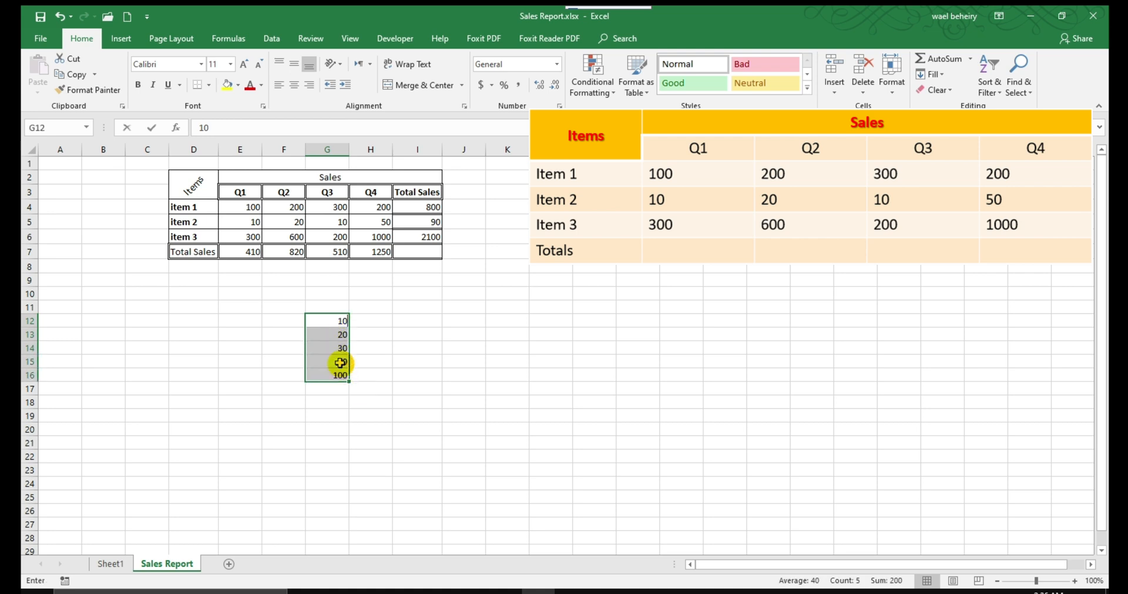
pyautogui.press('BackSpace')
pyautogui.rightClick(341, 363)
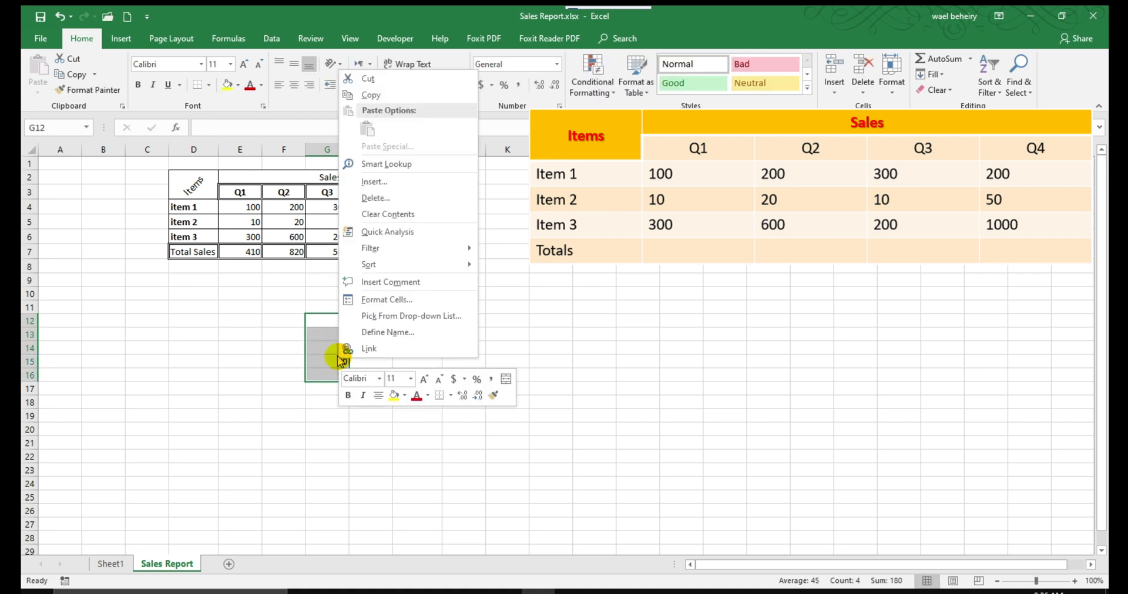
pyautogui.click(375, 198)
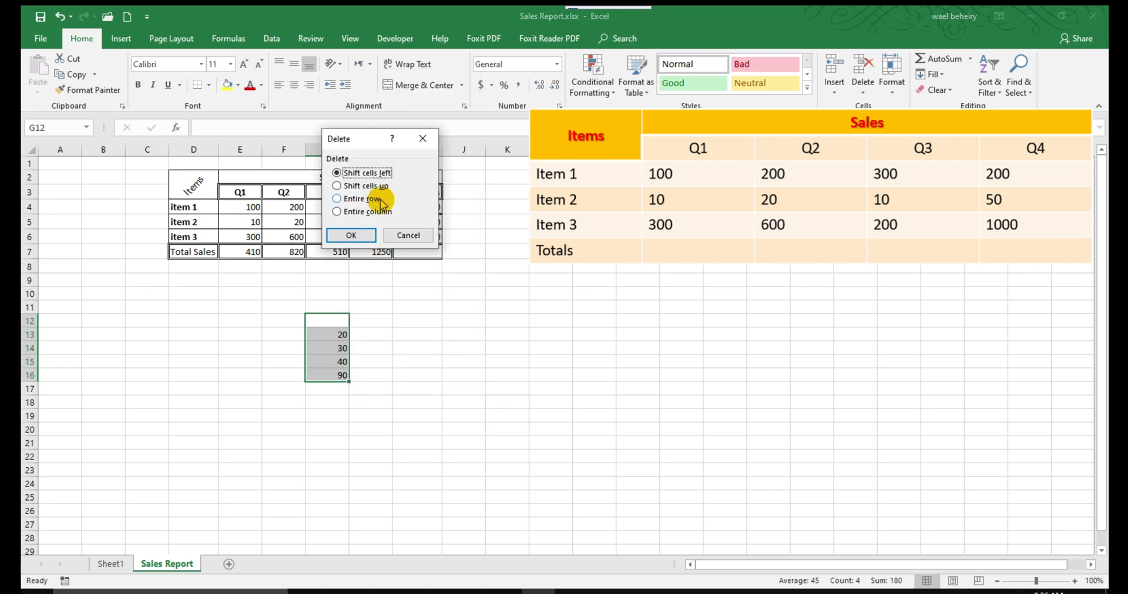
pyautogui.click(359, 236)
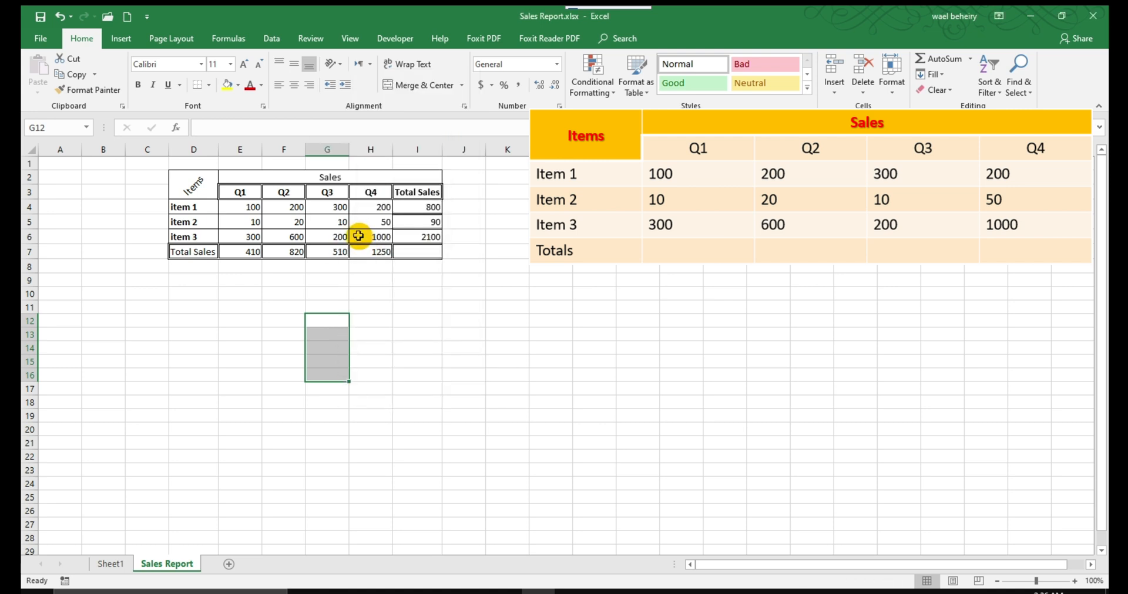
pyautogui.click(453, 361)
pyautogui.click(41, 18)
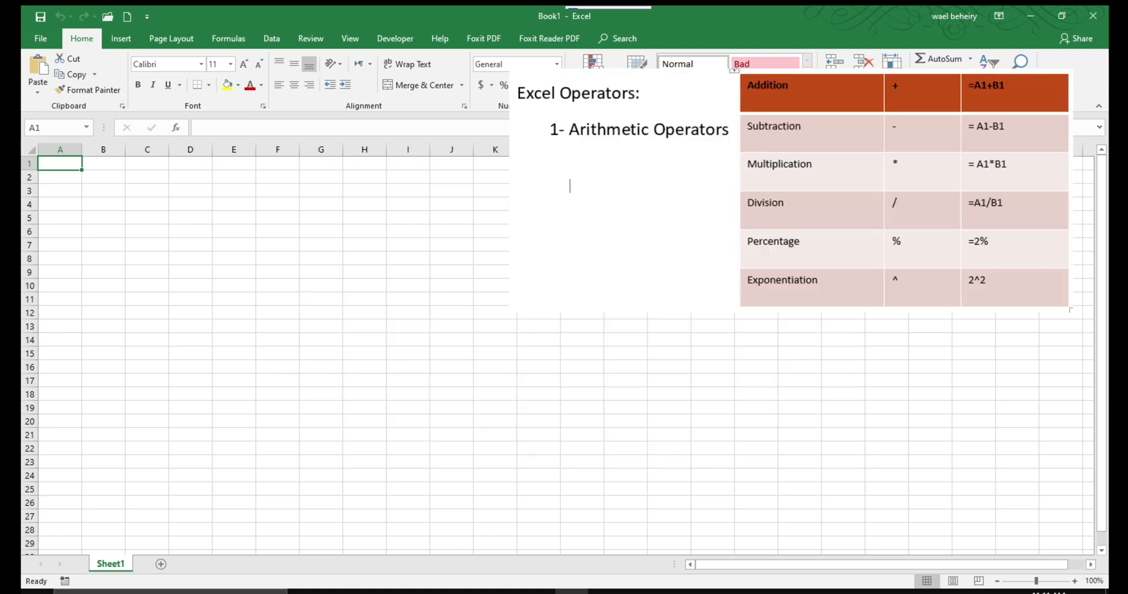
# Step: Enter 10 in cell A1 and 20 in cell B1 of the blank workbook
pyautogui.write('10')
pyautogui.press('Tab')
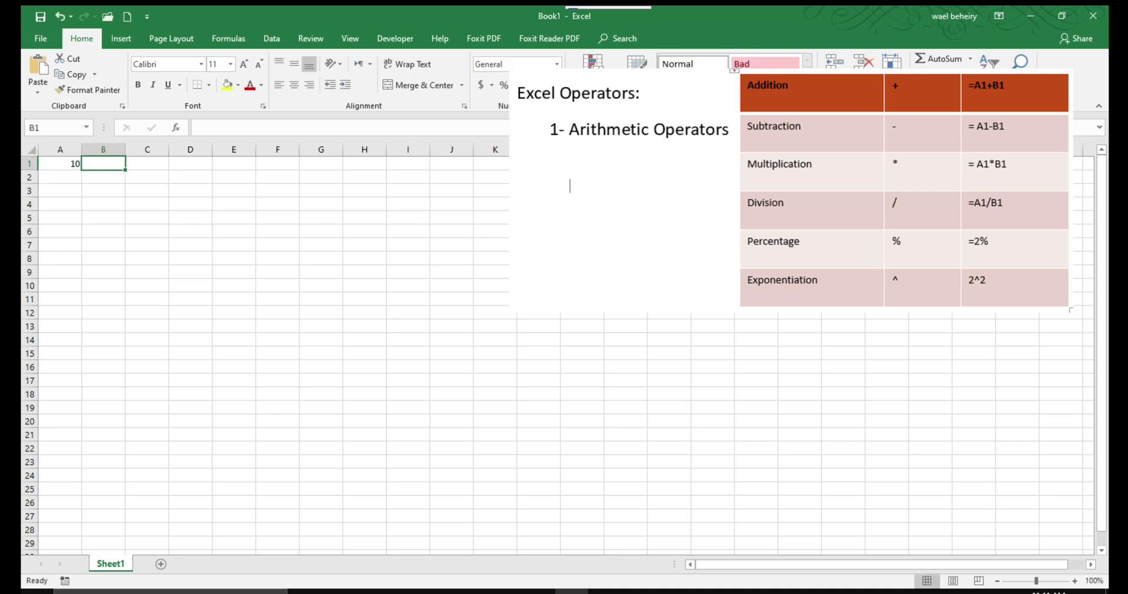
pyautogui.write('20')
pyautogui.press('Tab')
# Step: Enter the addition formula =A1+B1 in cell D1 and check it in the cell
pyautogui.press('Right')
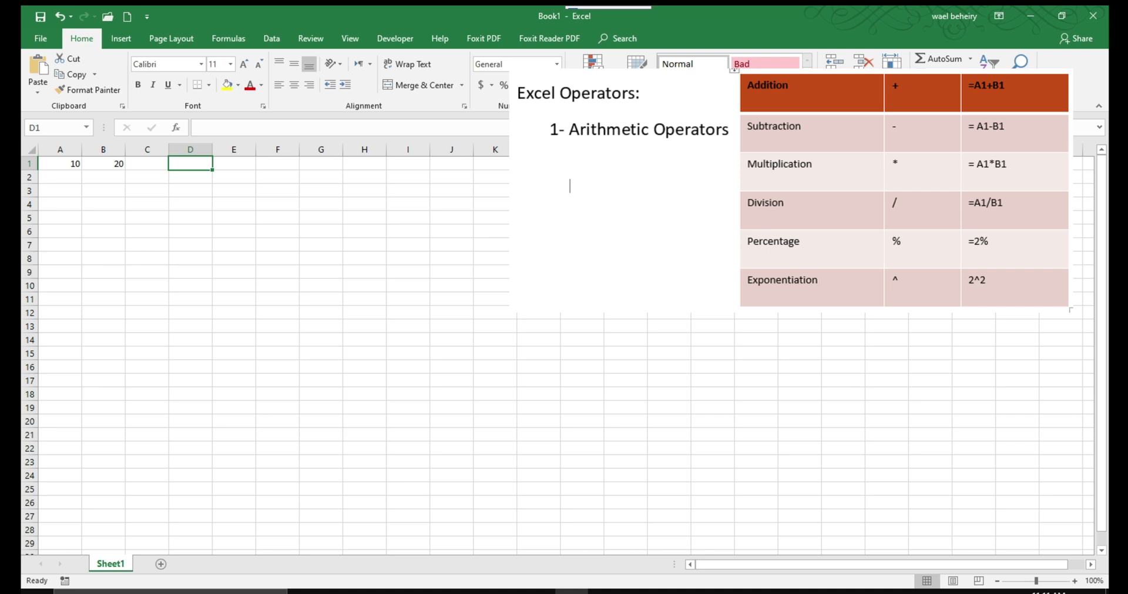
pyautogui.click(306, 124)
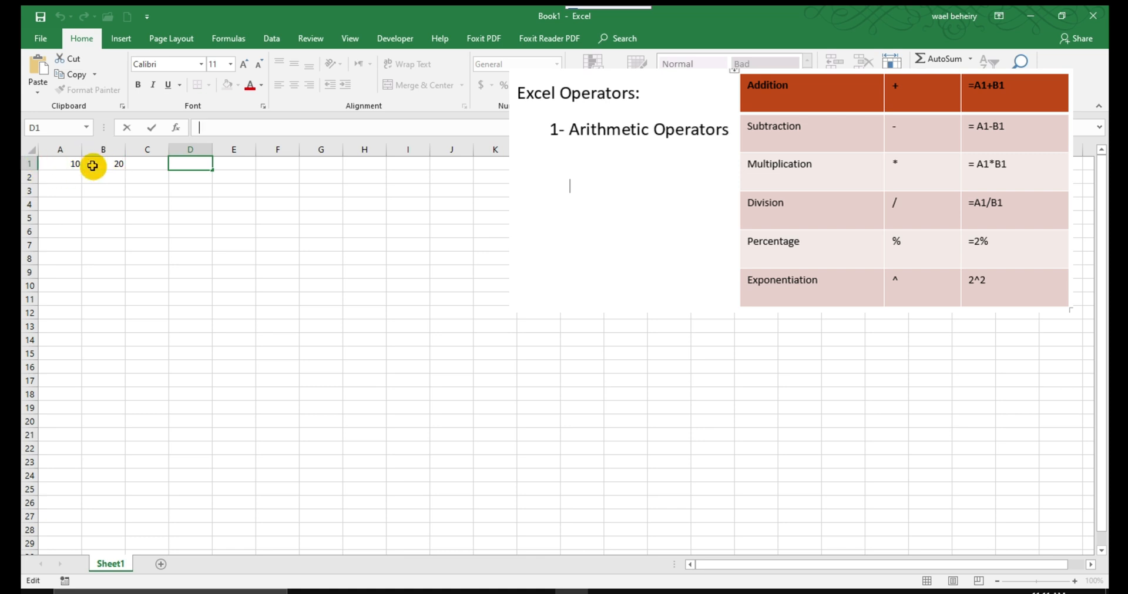
pyautogui.write('=')
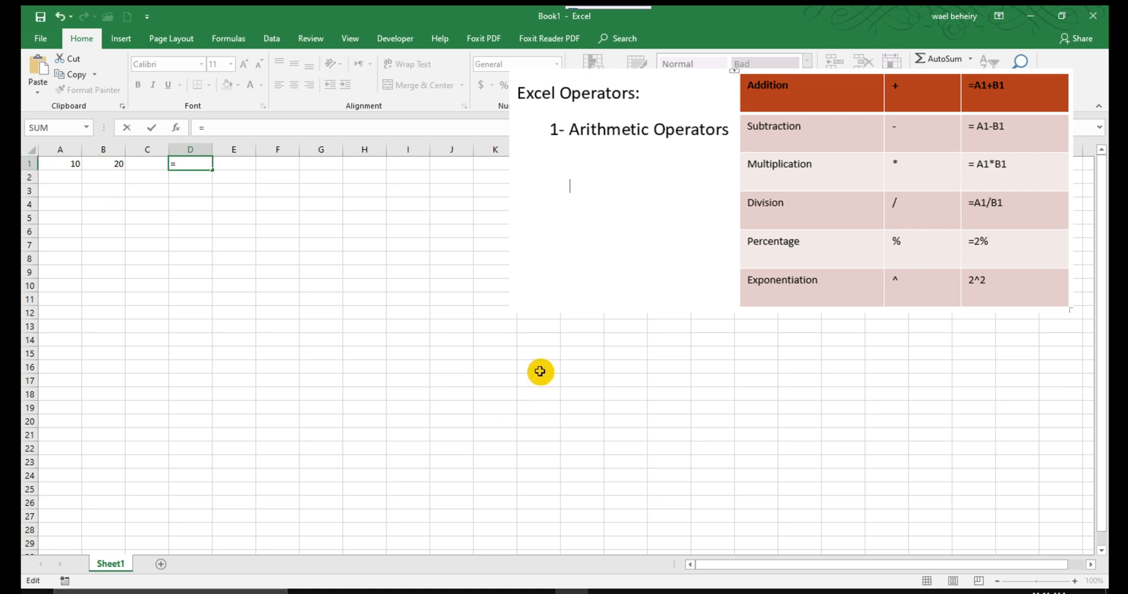
pyautogui.write('A1')
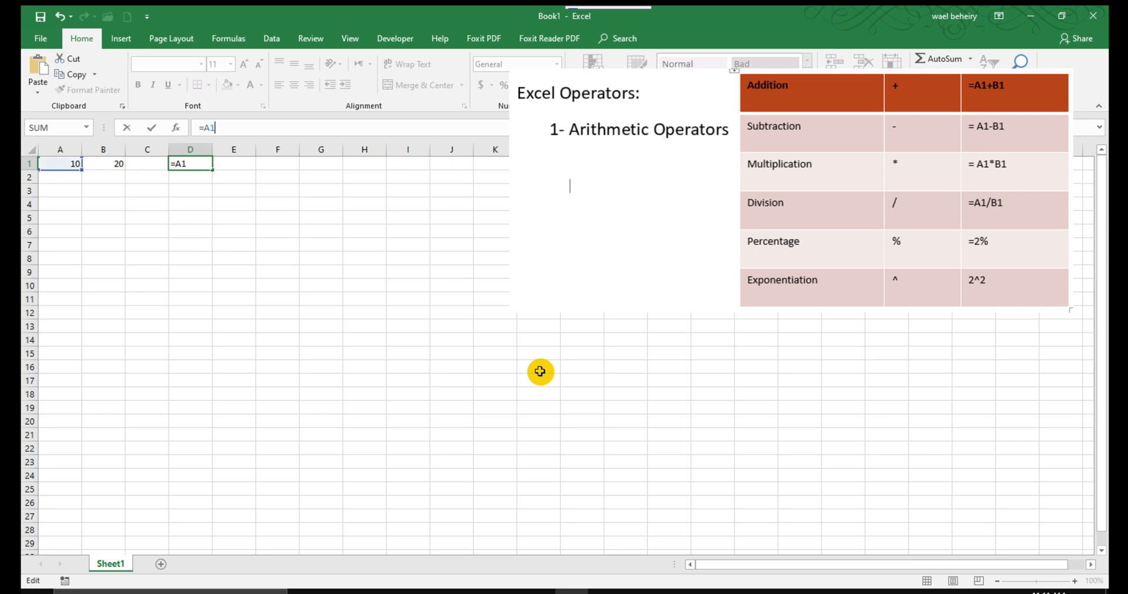
pyautogui.write('+B1')
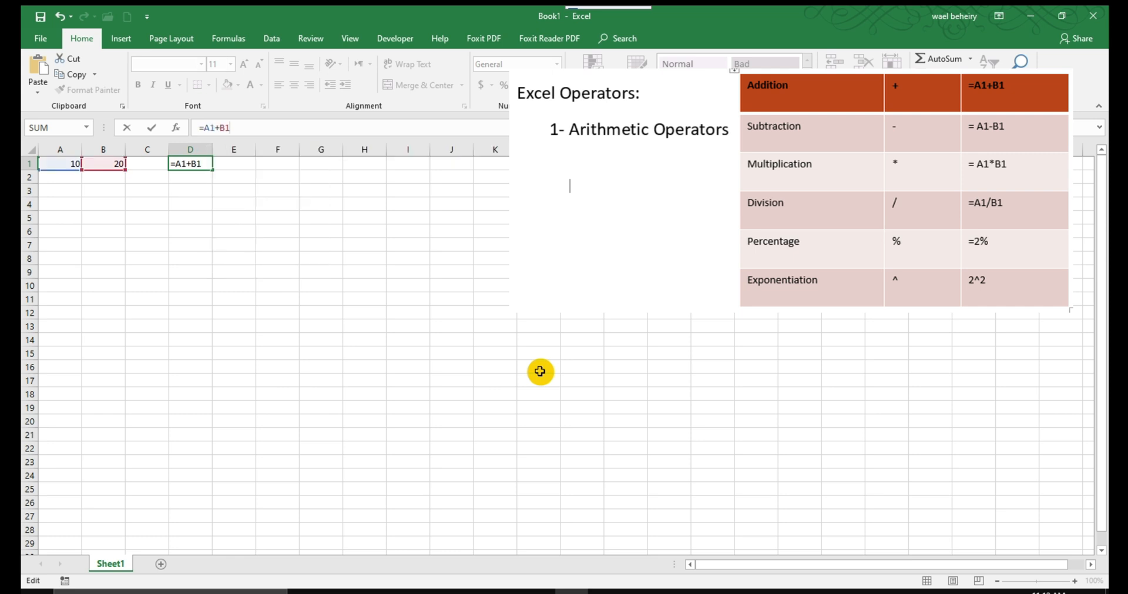
pyautogui.press('Return')
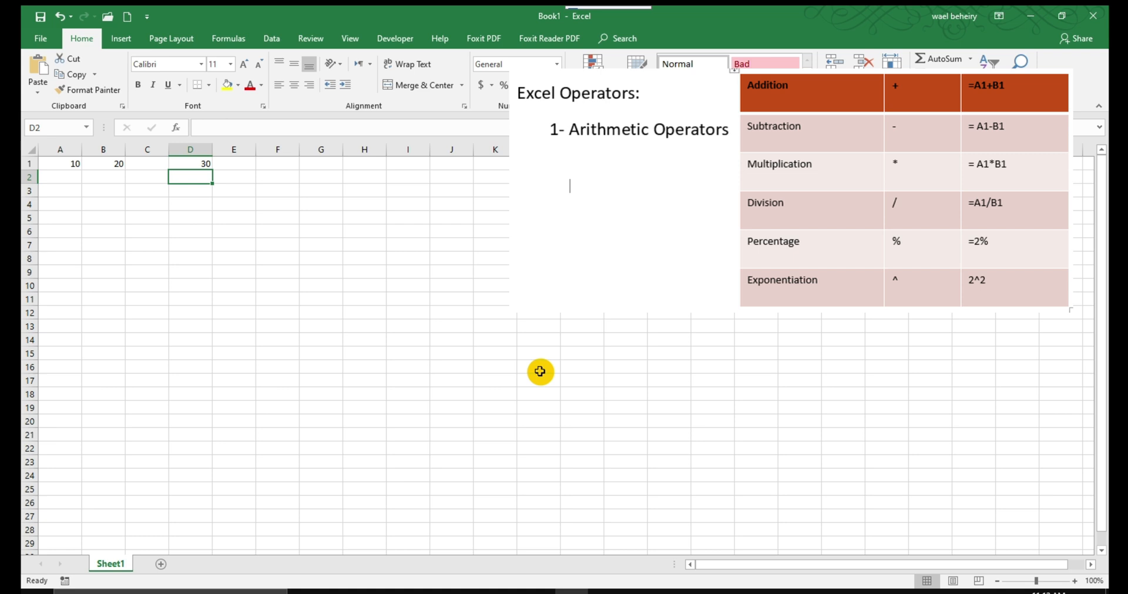
pyautogui.press('Up')
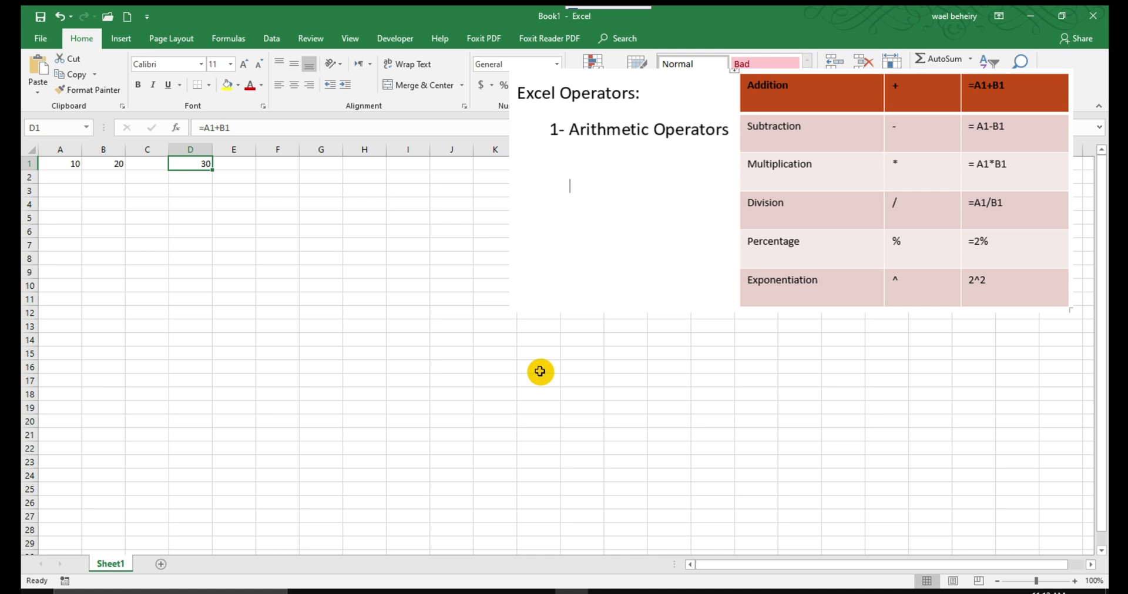
# Step: Enter the subtraction formula =A1-B1 in cell D2 and the division formula =A1/B1 in cell D3
pyautogui.press('Down')
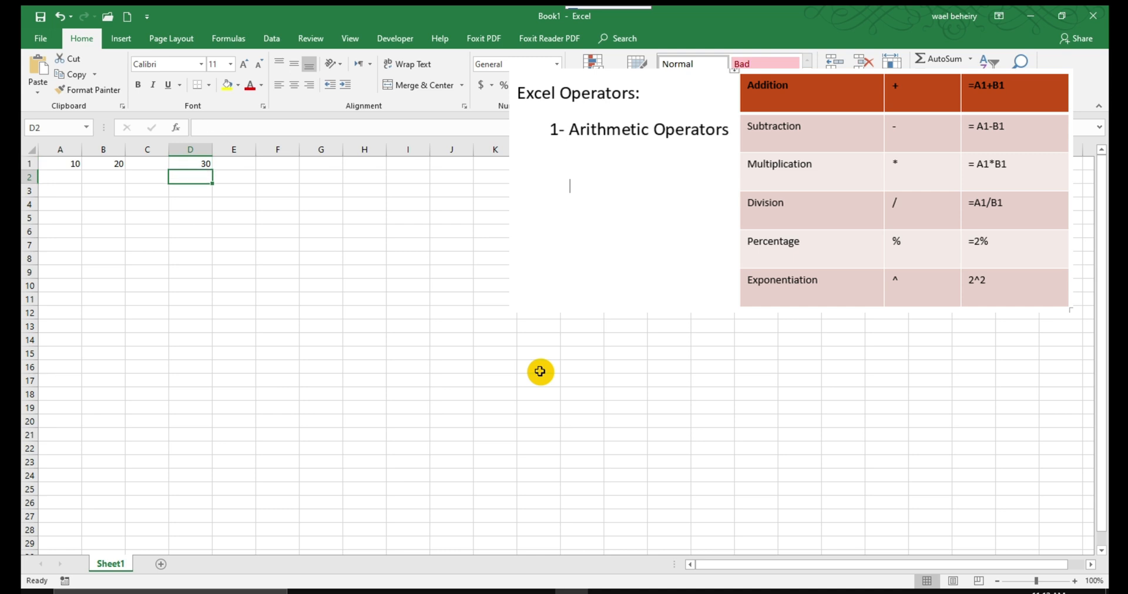
pyautogui.write('=')
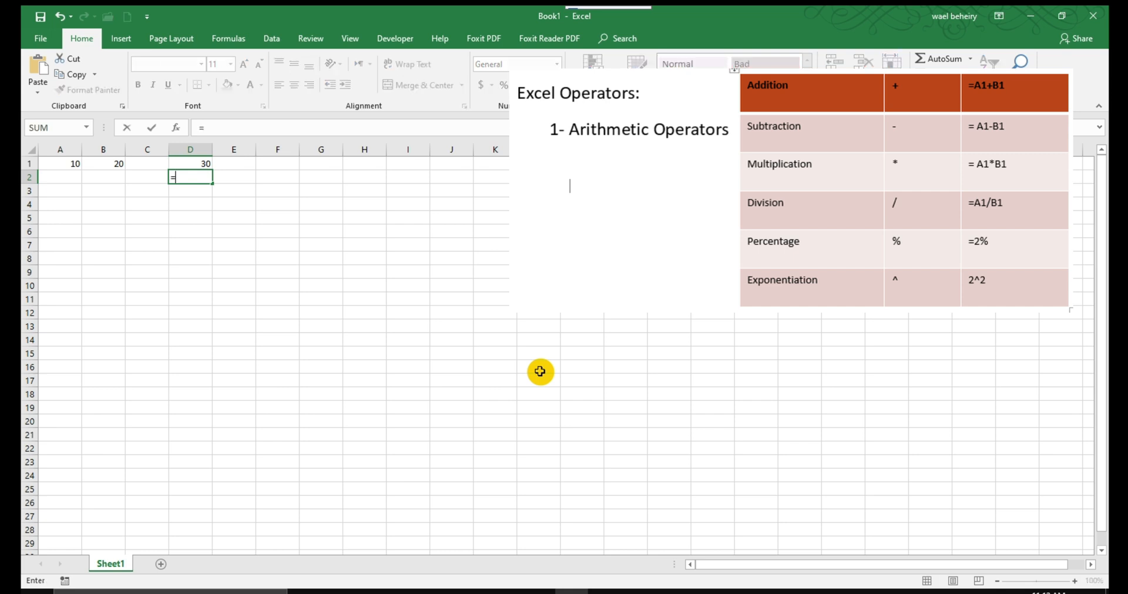
pyautogui.write('A1')
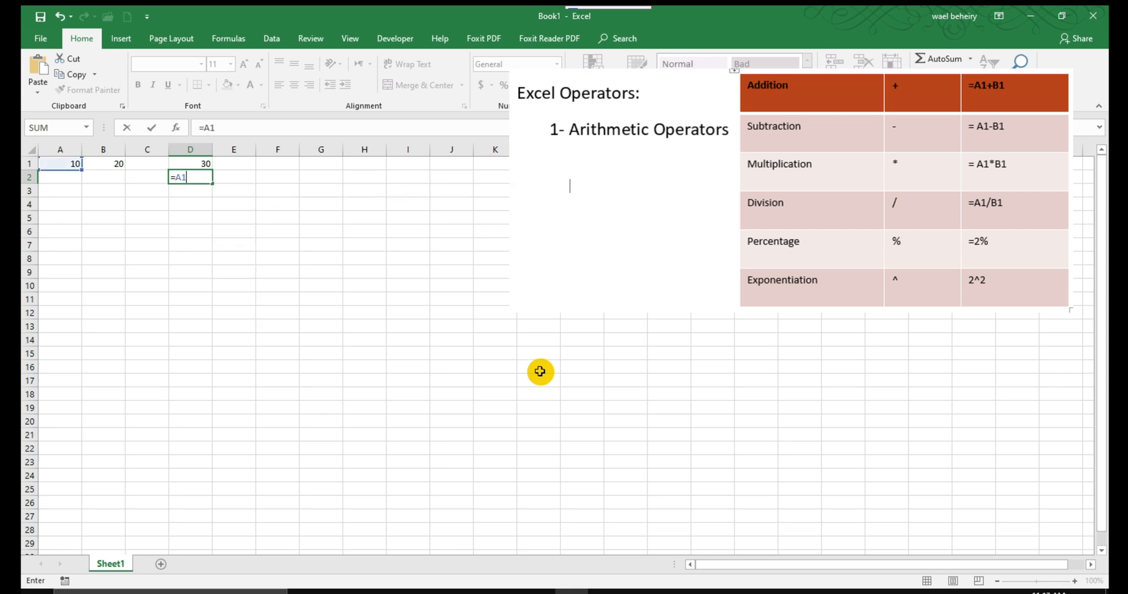
pyautogui.write('-B1')
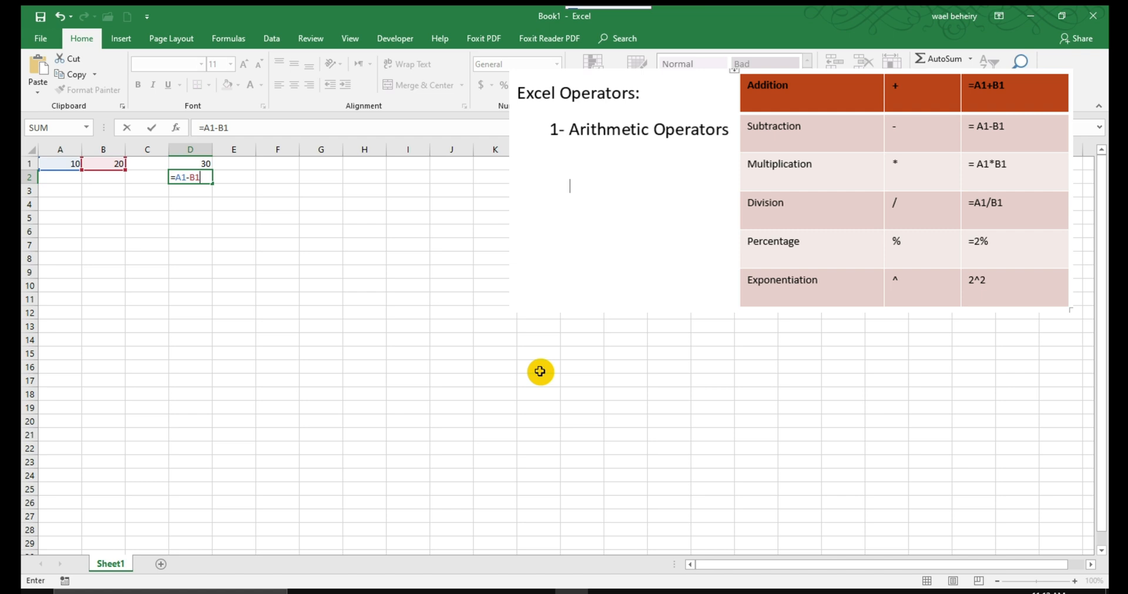
pyautogui.press('Return')
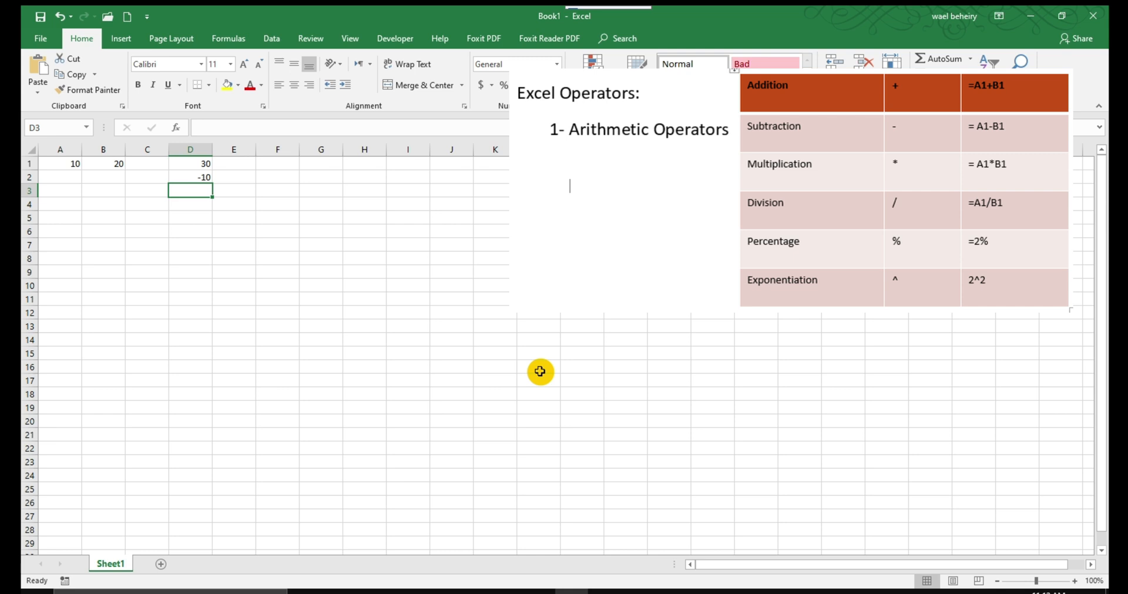
pyautogui.write('=A1')
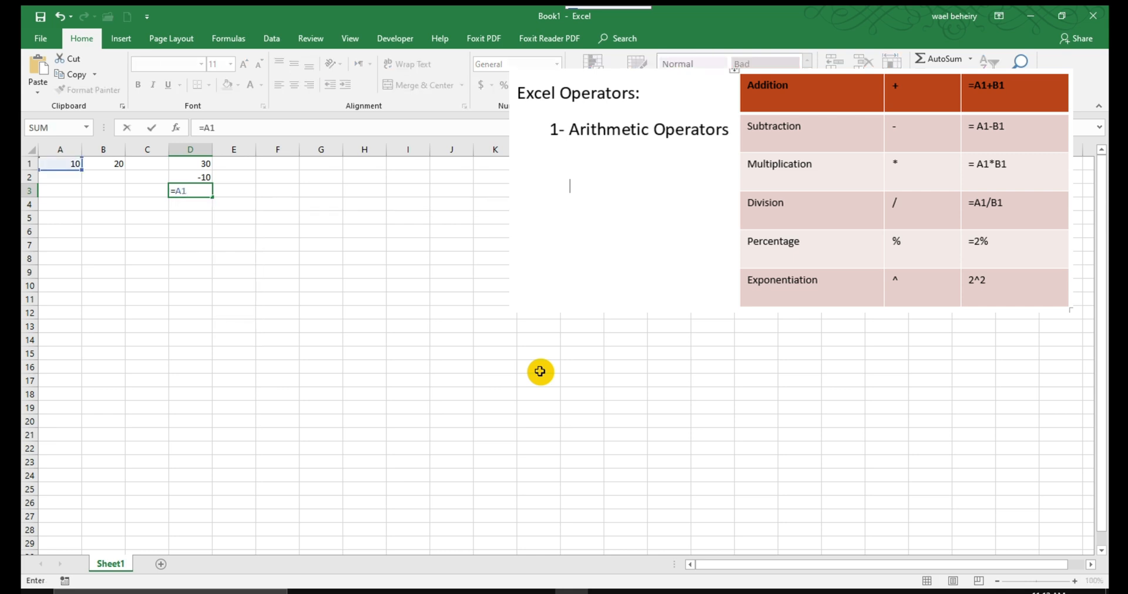
pyautogui.write('/B1')
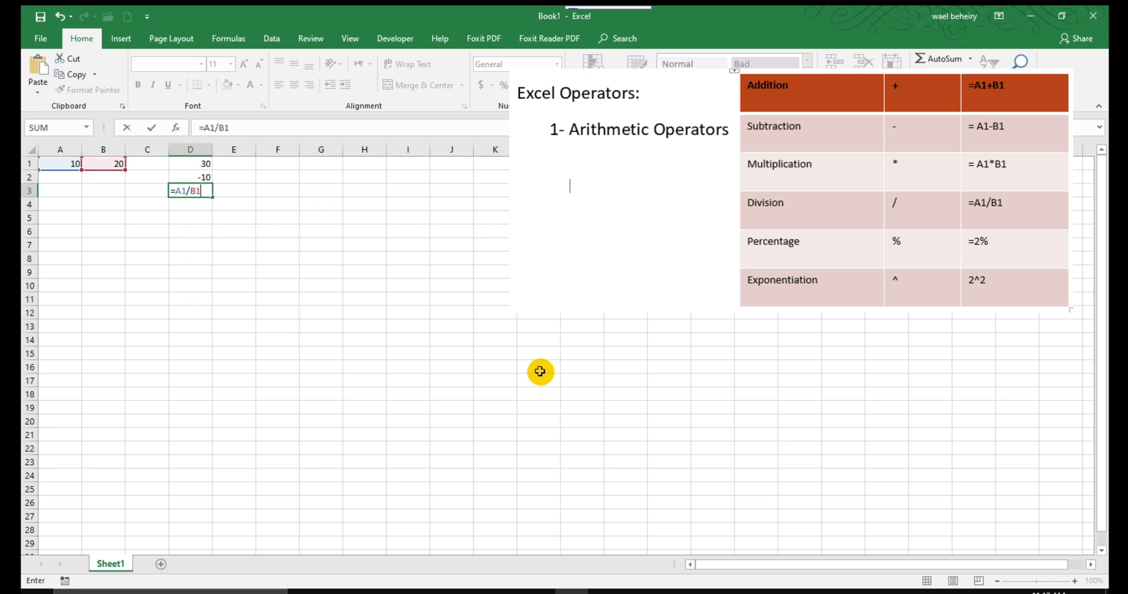
pyautogui.press('Return')
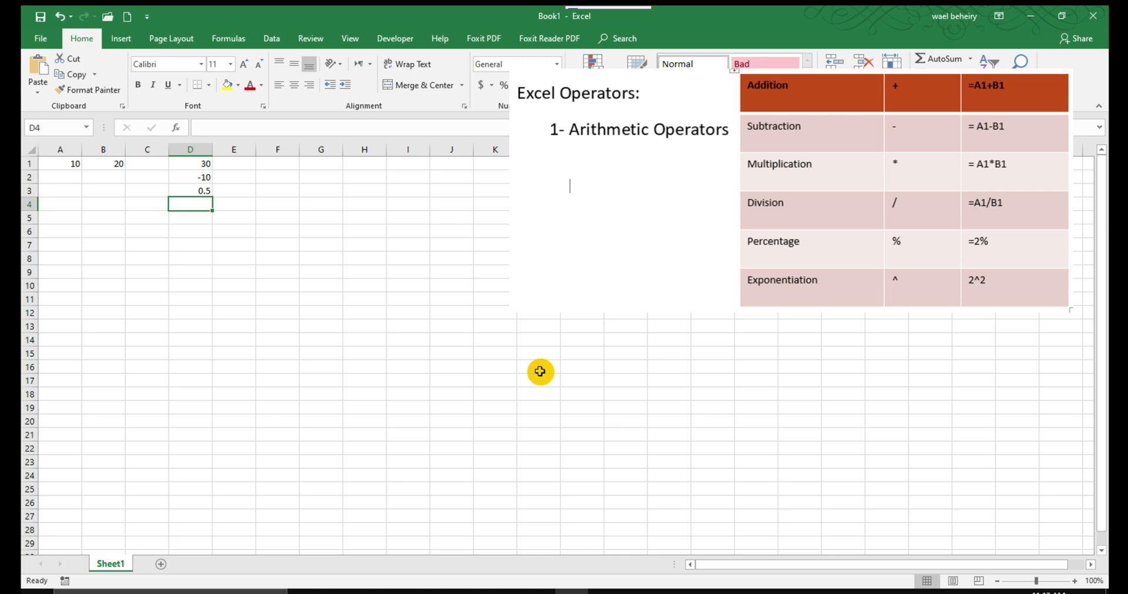
# Step: Enter the percentage formula =B1% in cell D4 and the exponentiation formula =B1^2 in cell D5
pyautogui.write('=B')
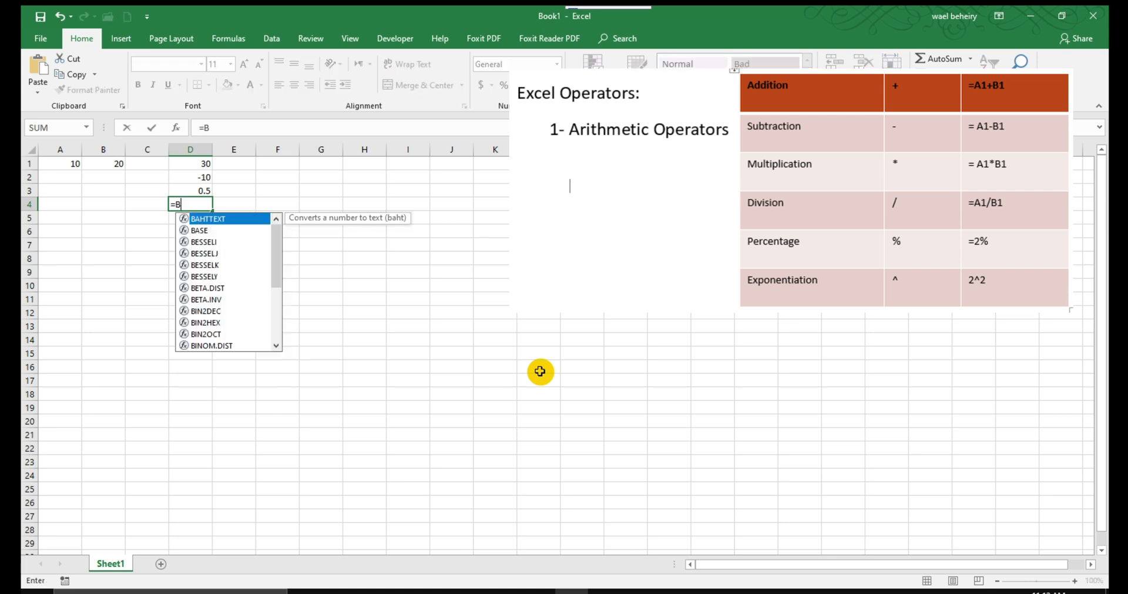
pyautogui.write('1%')
pyautogui.press('Return')
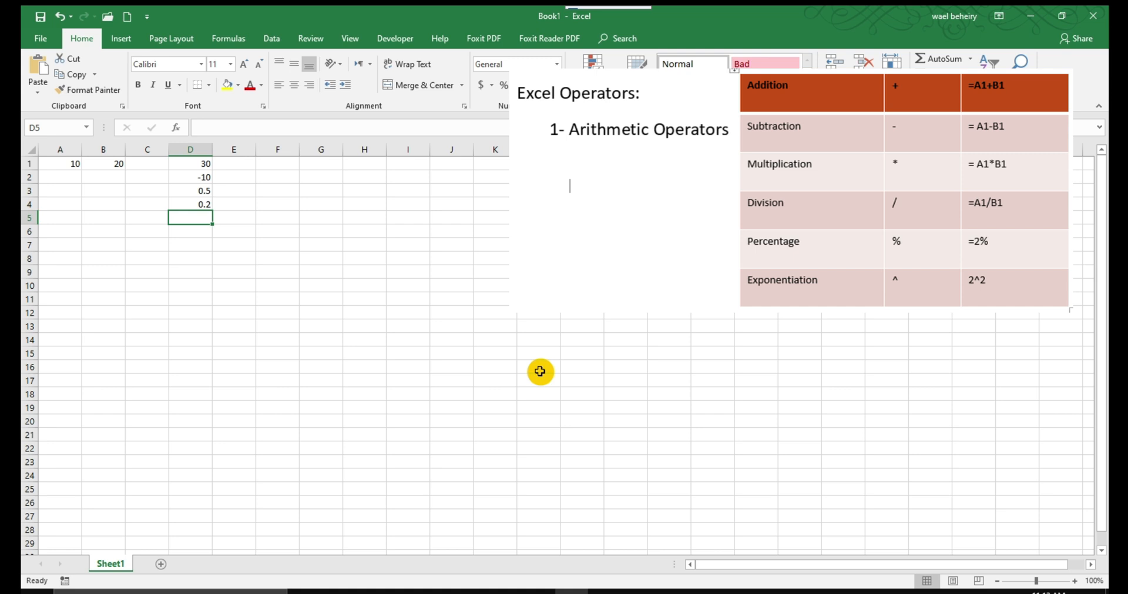
pyautogui.write('=B')
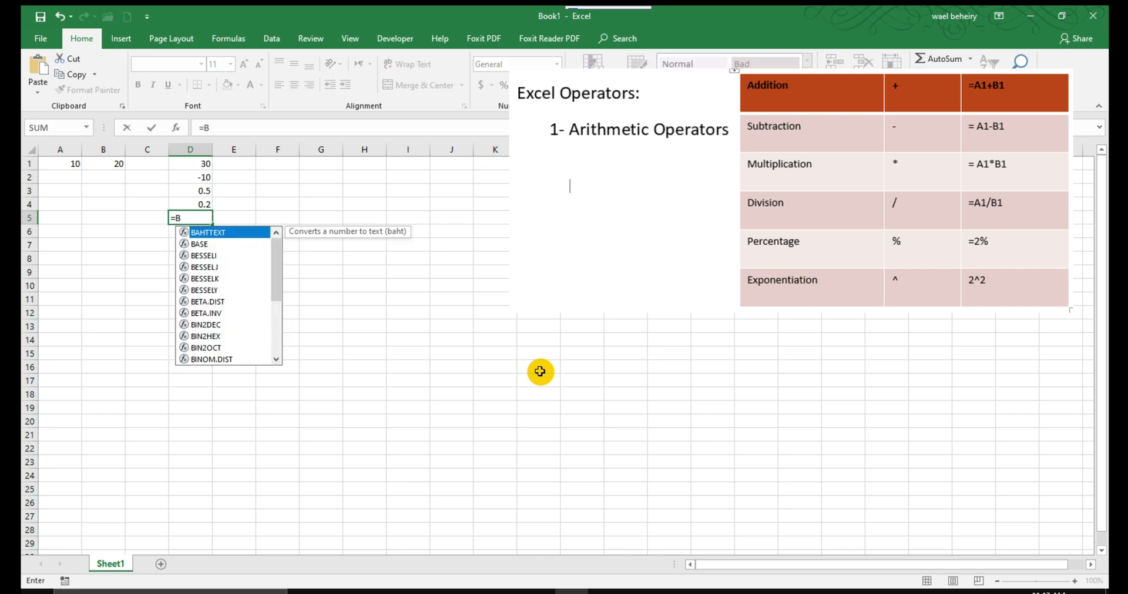
pyautogui.write('1^2')
pyautogui.press('Return')
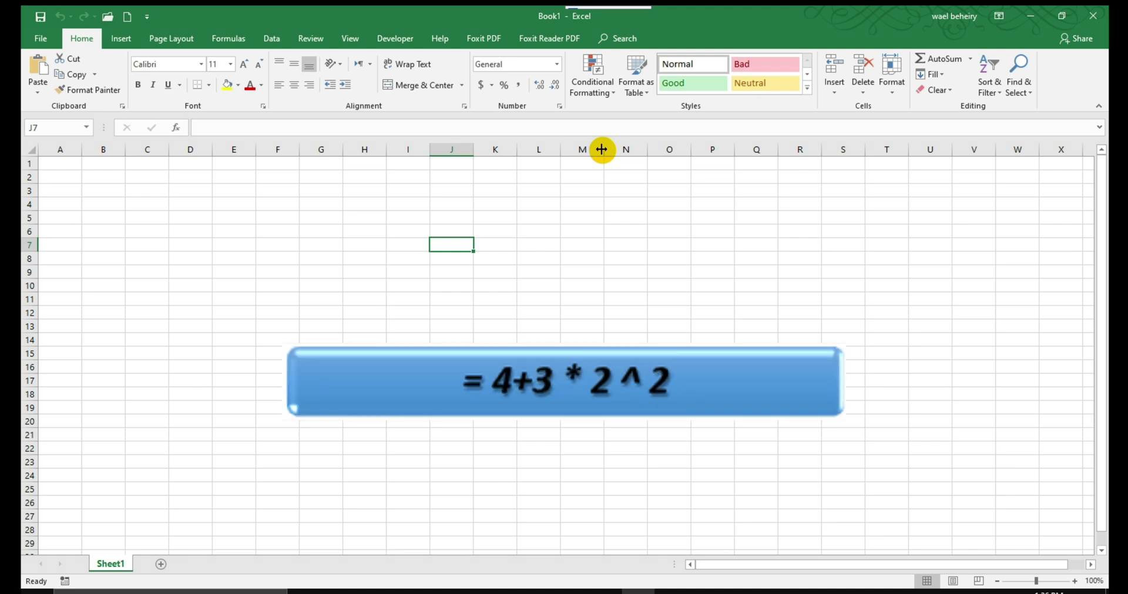
# Step: Enter the mixed-operator formula =4+3*2^2 in cell J2 of the empty sheet
pyautogui.click(443, 176)
pyautogui.click(358, 132)
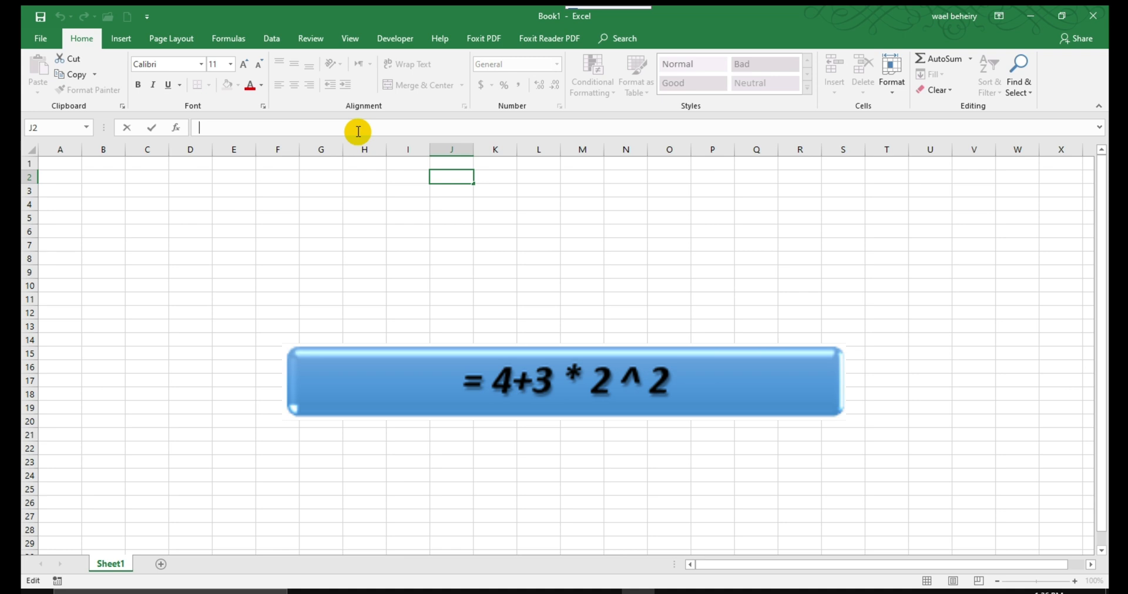
pyautogui.write('=4')
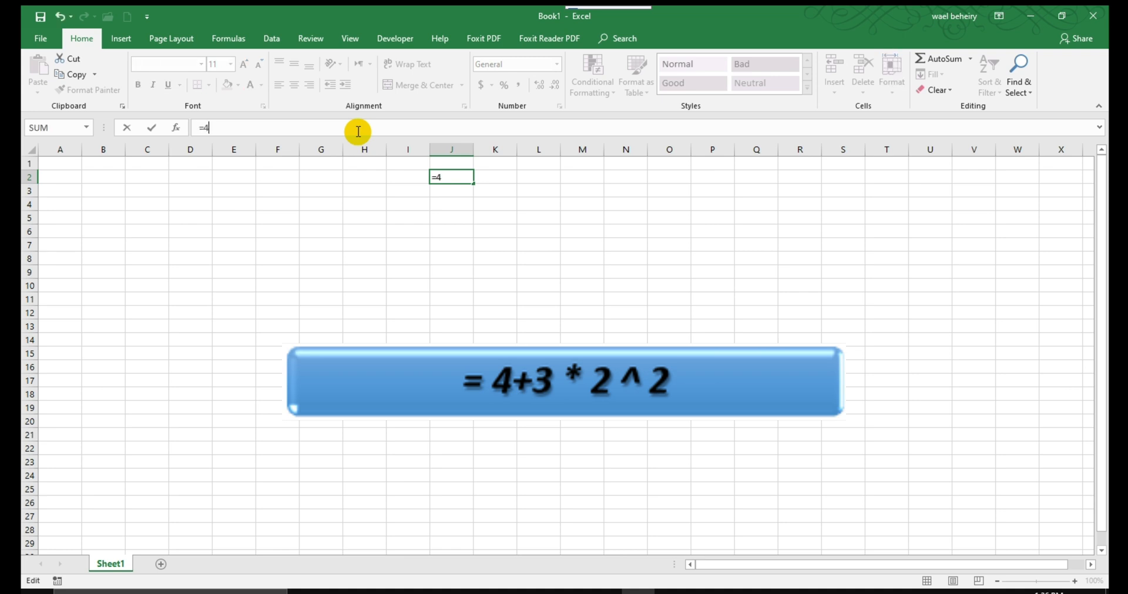
pyautogui.write('+3*2^2')
pyautogui.press('Return')
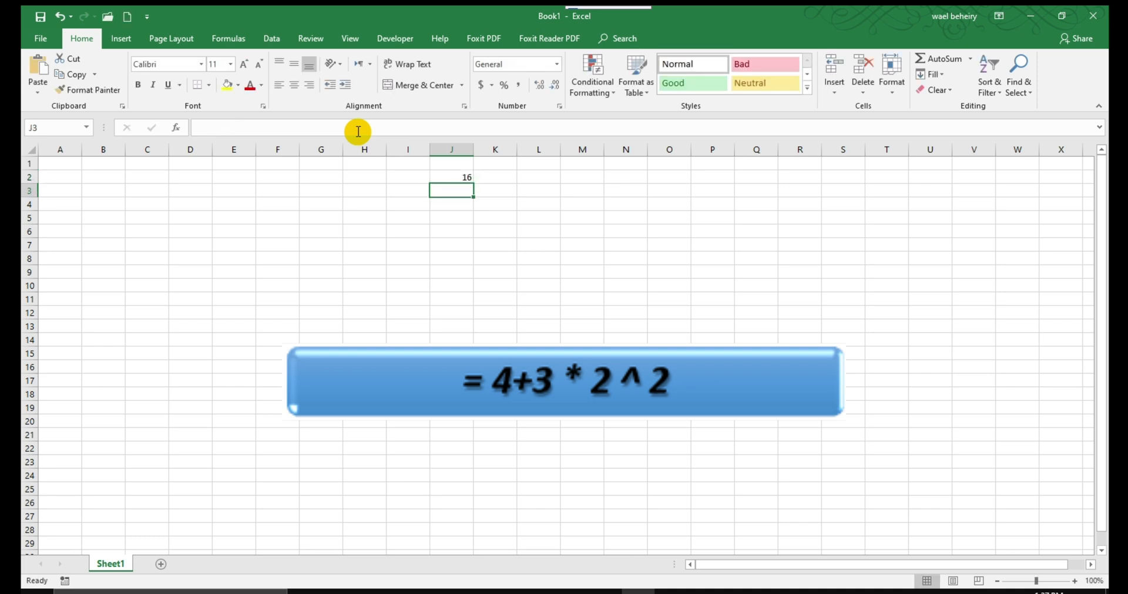
# Step: Add parentheses to the formula in cell J2 so it reads =(4+3)*(2^2)
pyautogui.press('Up')
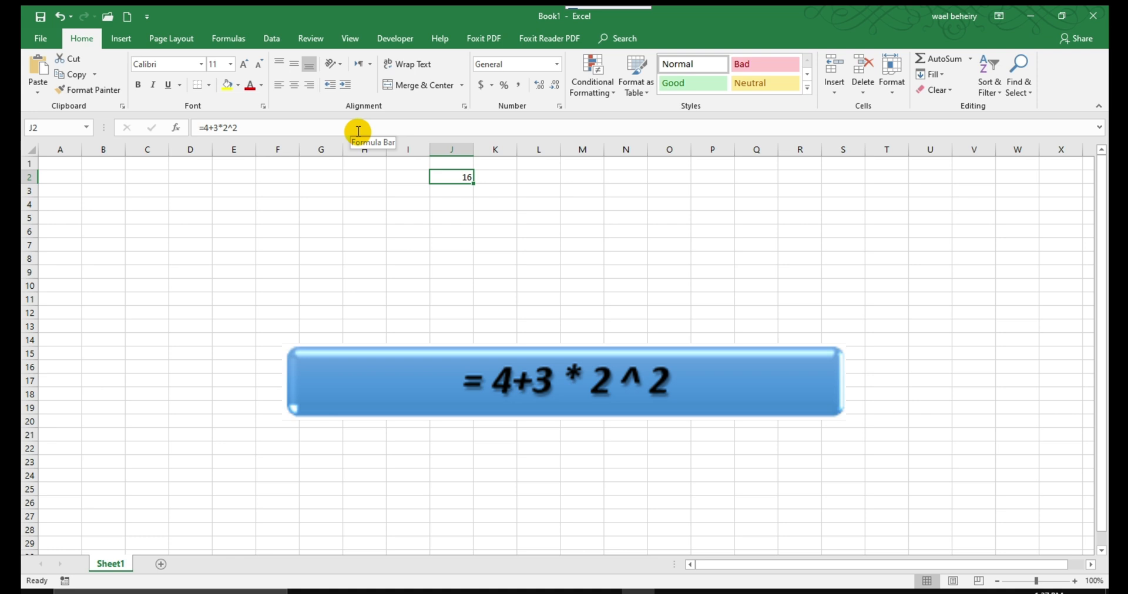
pyautogui.click(204, 128)
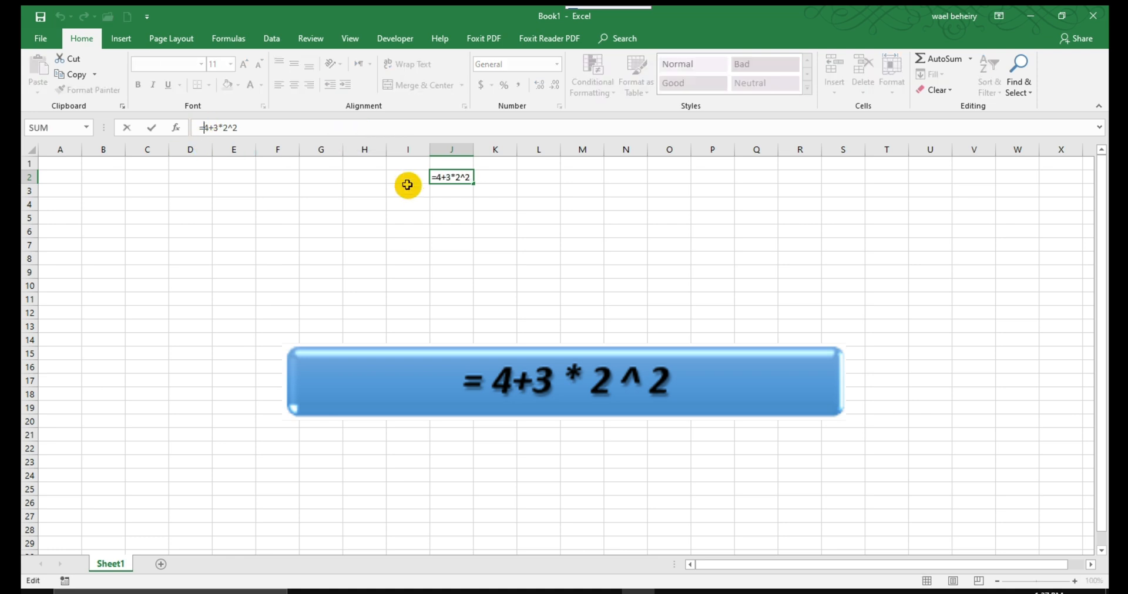
pyautogui.write('(')
pyautogui.press('Right')
pyautogui.press('Right')
pyautogui.press('Right')
pyautogui.write(')')
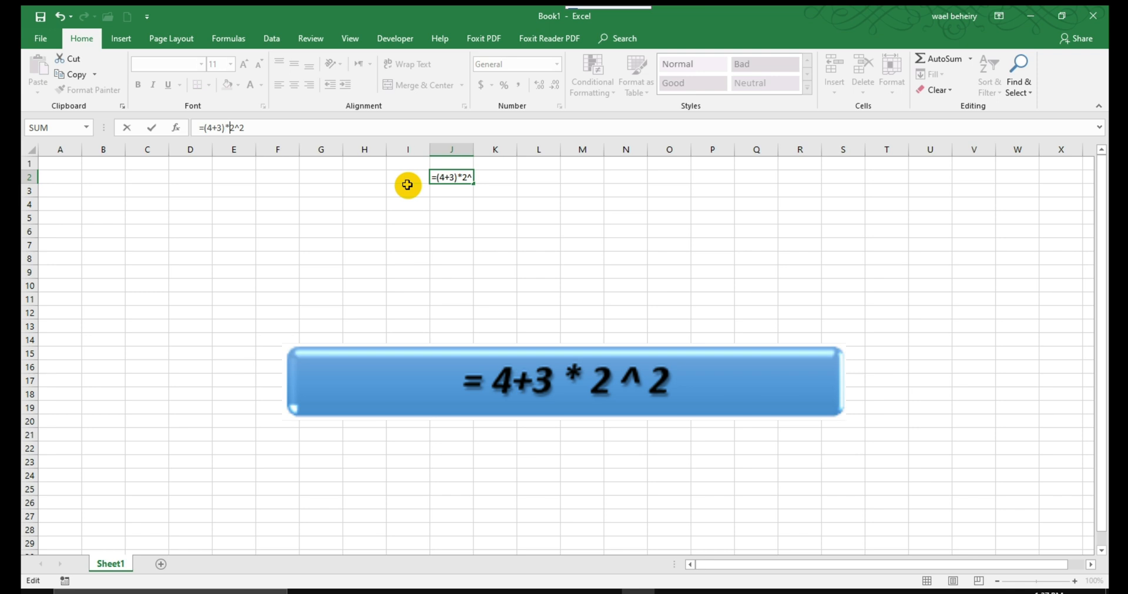
pyautogui.press('Right')
pyautogui.write('(4+3)')
pyautogui.press('Return')
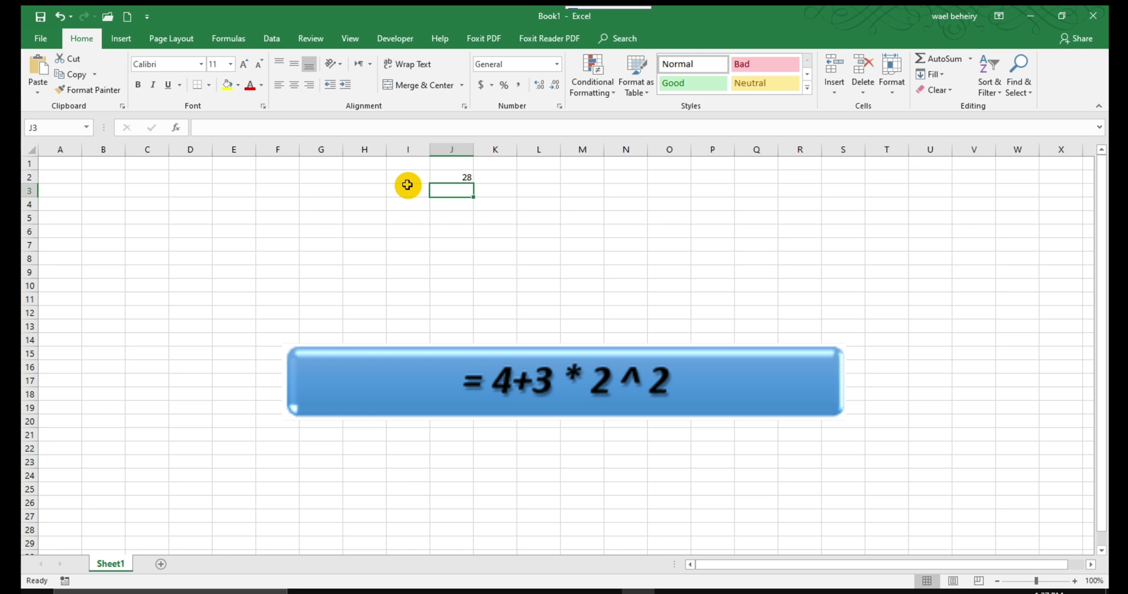
# Step: Regroup the formula in cell J2 so the parentheses enclose only the multiplication, as =4+(3*2)^2
pyautogui.press('Up')
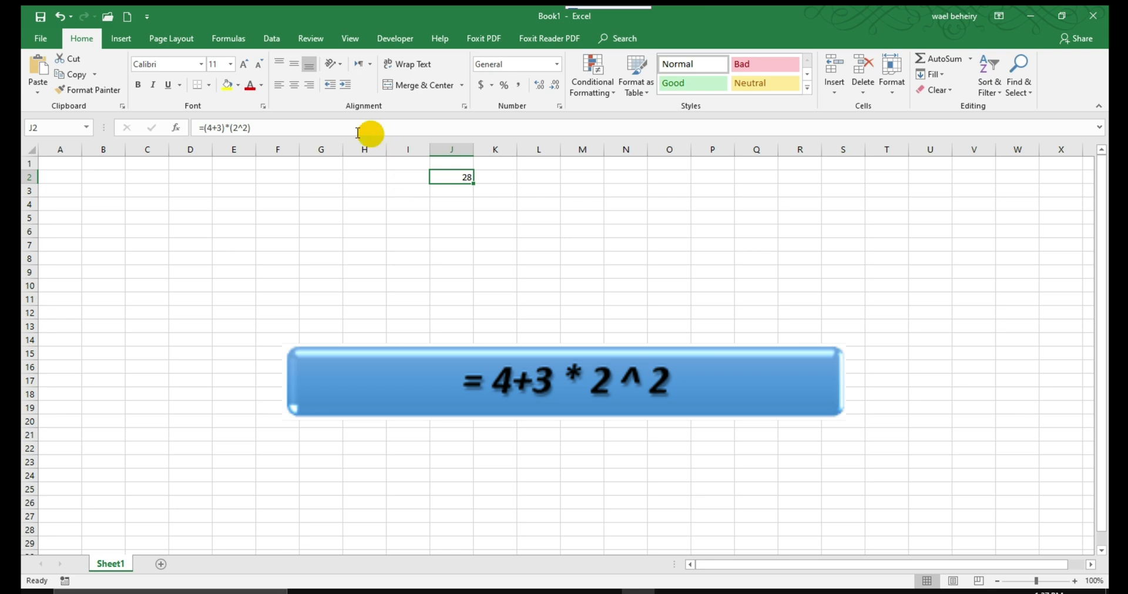
pyautogui.click(269, 127)
pyautogui.press('BackSpace')
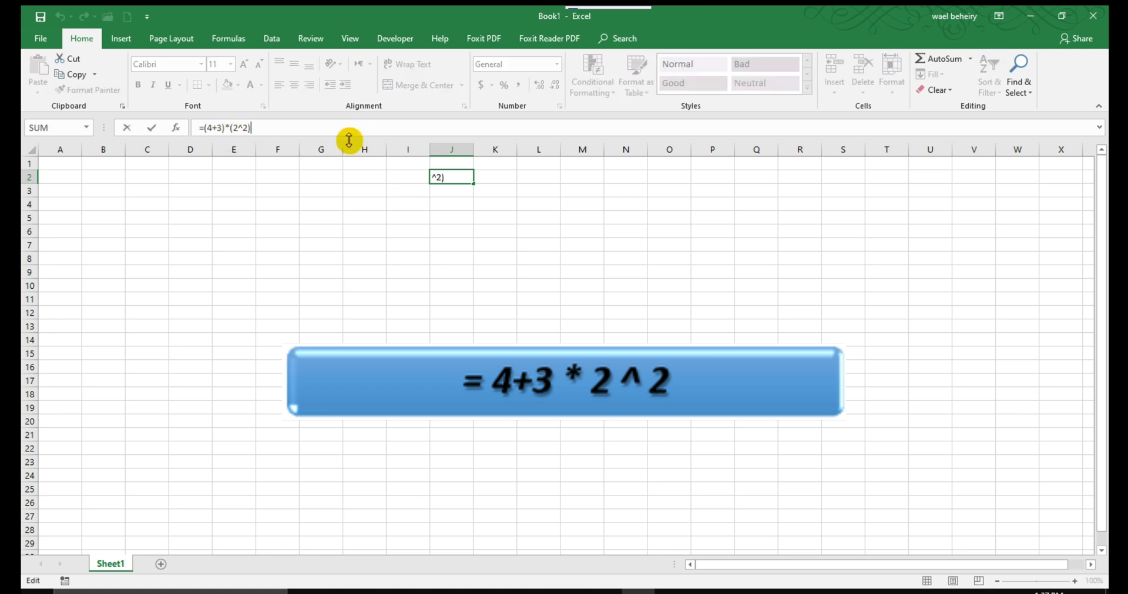
pyautogui.press('Left')
pyautogui.press('Left')
pyautogui.press('Left')
pyautogui.press('BackSpace')
pyautogui.press('Left')
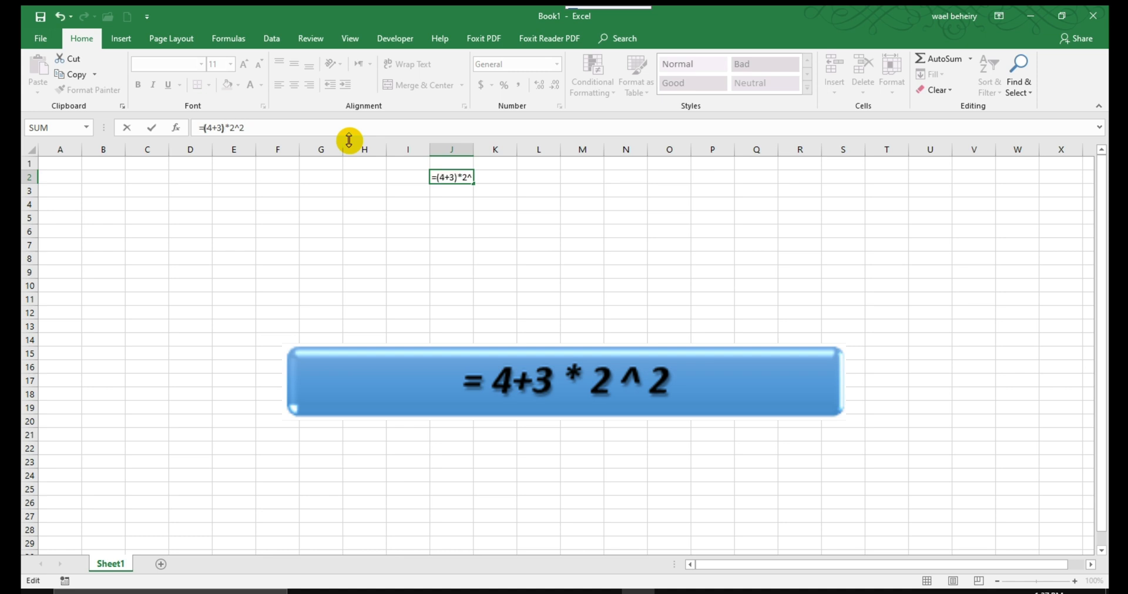
pyautogui.press('BackSpace')
pyautogui.press('Left')
pyautogui.press('Left')
pyautogui.press('BackSpace')
pyautogui.press('Right')
pyautogui.write('(')
pyautogui.press('Right')
pyautogui.press('Right')
pyautogui.write(')')
pyautogui.press('Return')
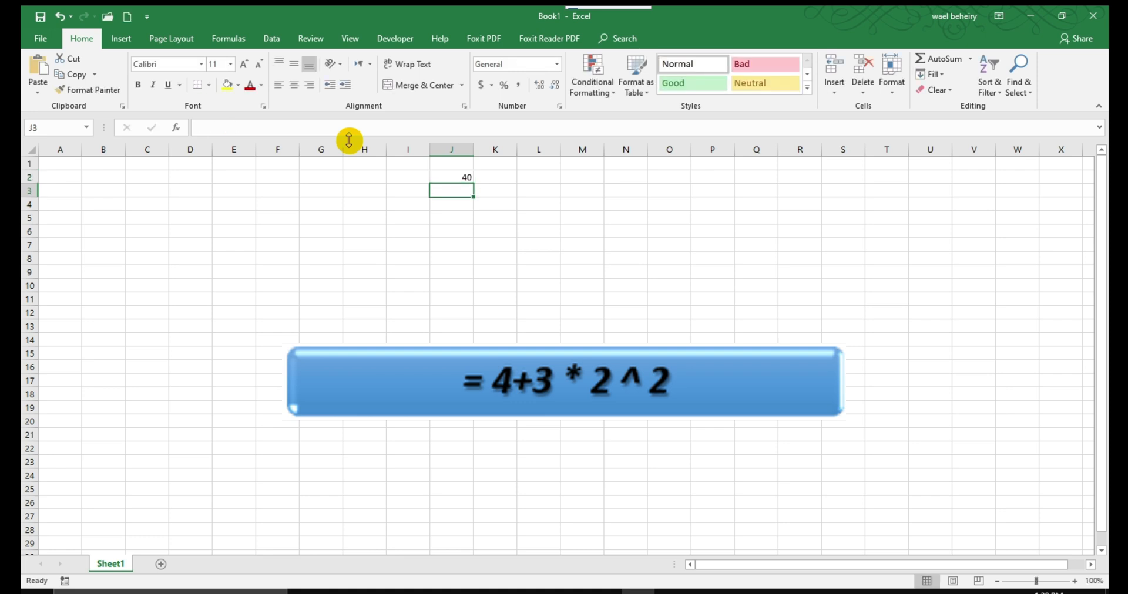
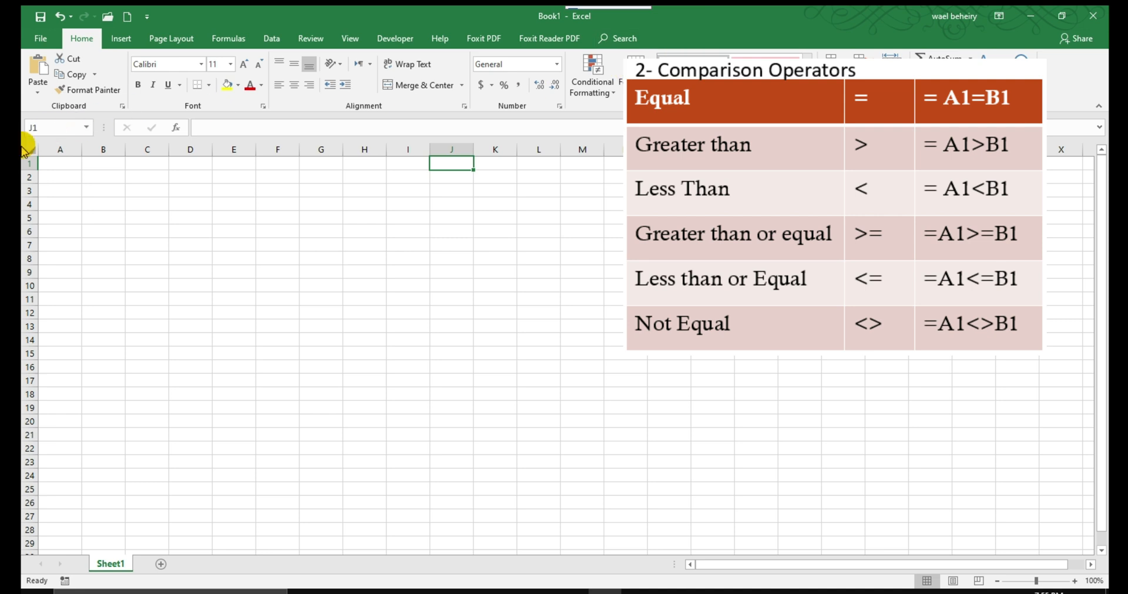
# Step: Enter 100 in cell A1 and 50 in cell B1 of the empty sheet
pyautogui.click(44, 154)
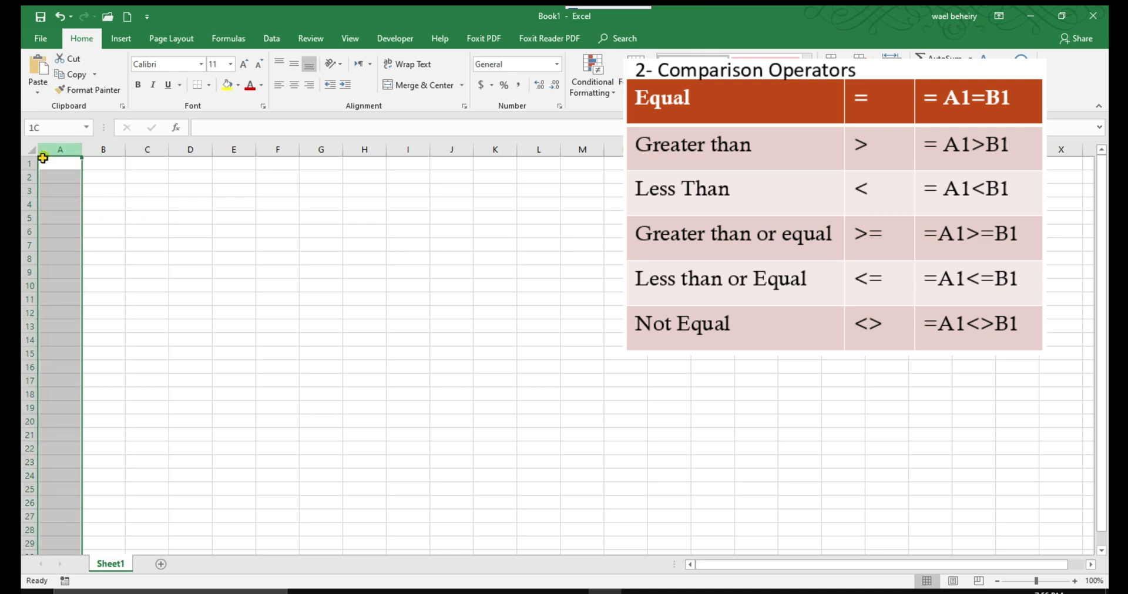
pyautogui.click(63, 166)
pyautogui.write('100')
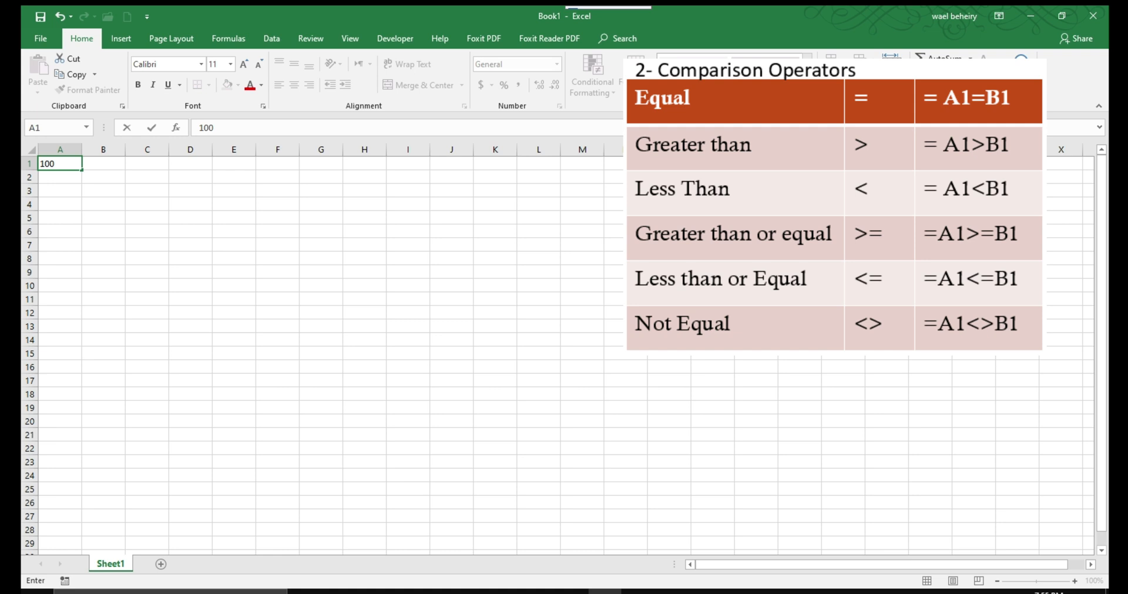
pyautogui.press('Return')
pyautogui.press('Up')
pyautogui.press('Right')
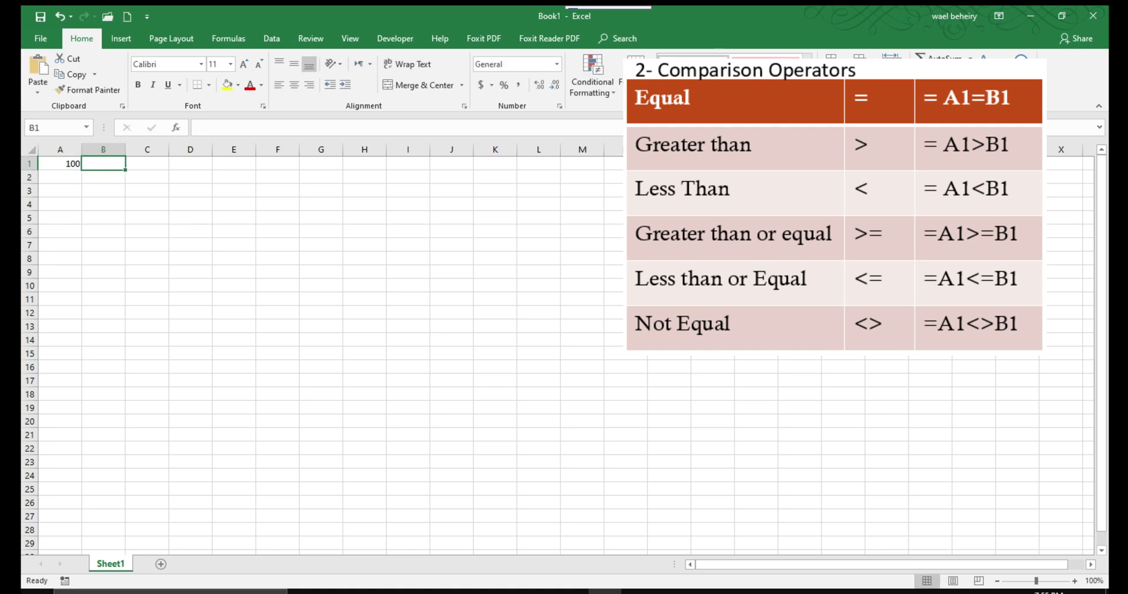
pyautogui.write('50')
pyautogui.press('Return')
# Step: Enter the equality comparison formula =A1=B1 in cell D1
pyautogui.press('Up')
pyautogui.press('Right')
pyautogui.press('Right')
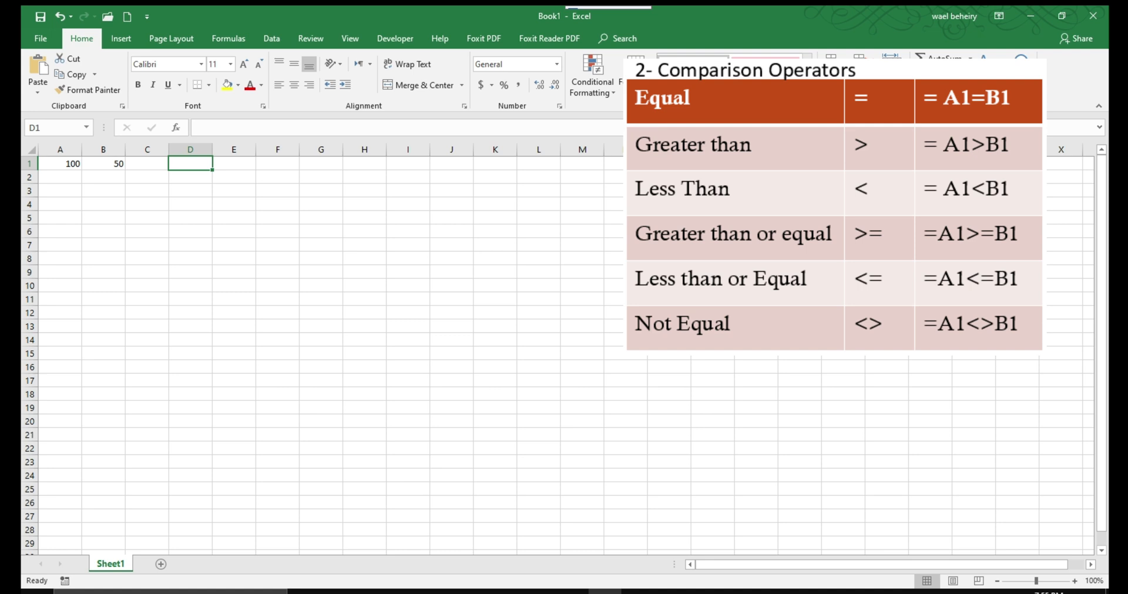
pyautogui.click(408, 127)
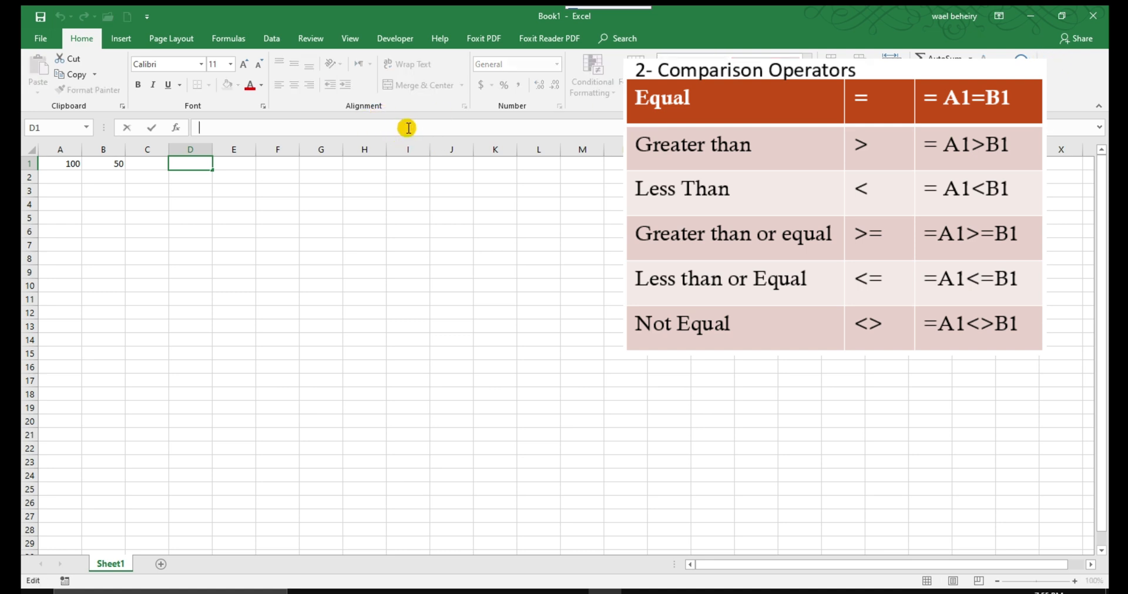
pyautogui.write('=')
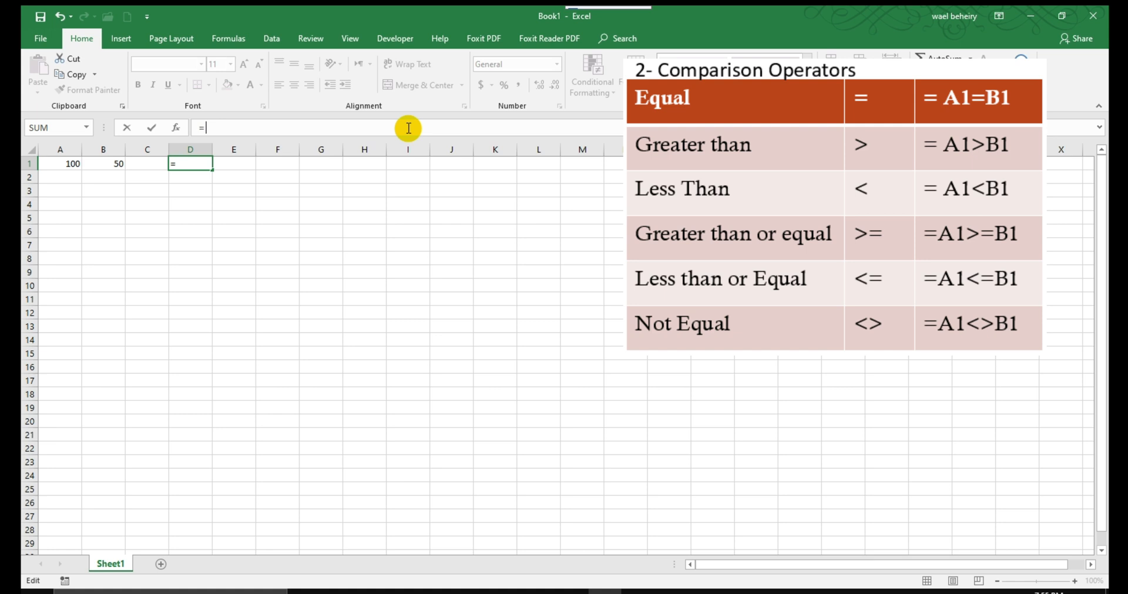
pyautogui.write('A1=A')
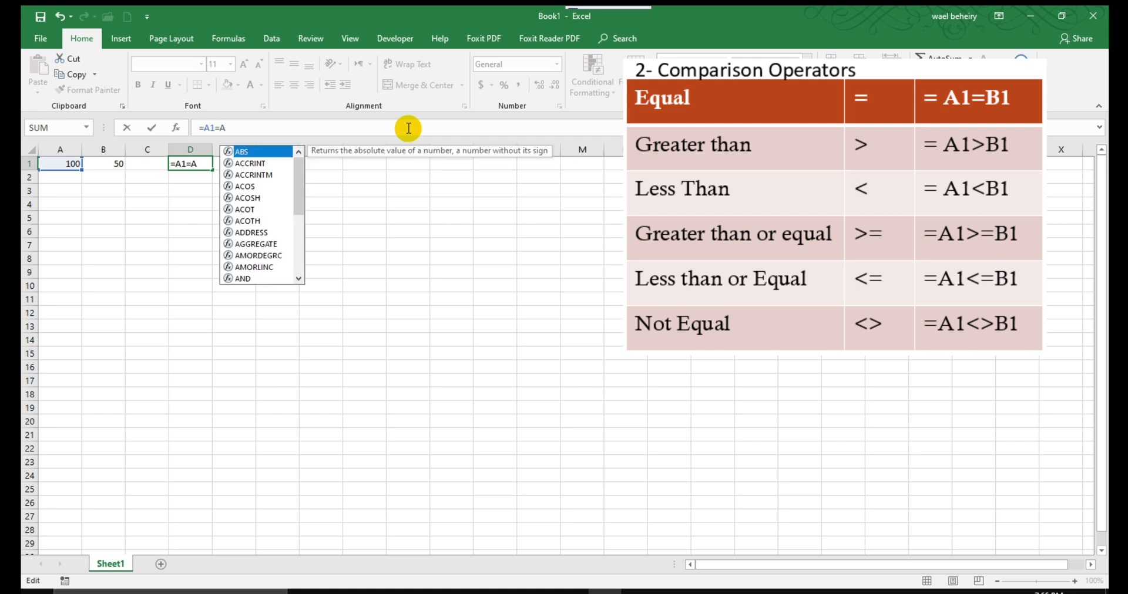
pyautogui.press('BackSpace')
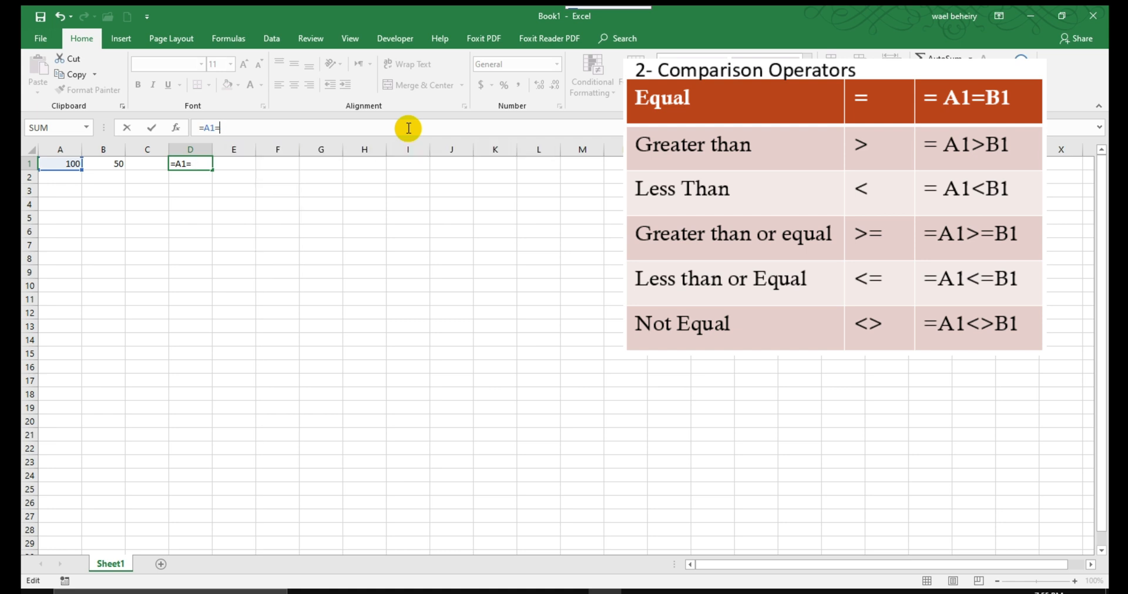
pyautogui.write('B1')
pyautogui.press('Return')
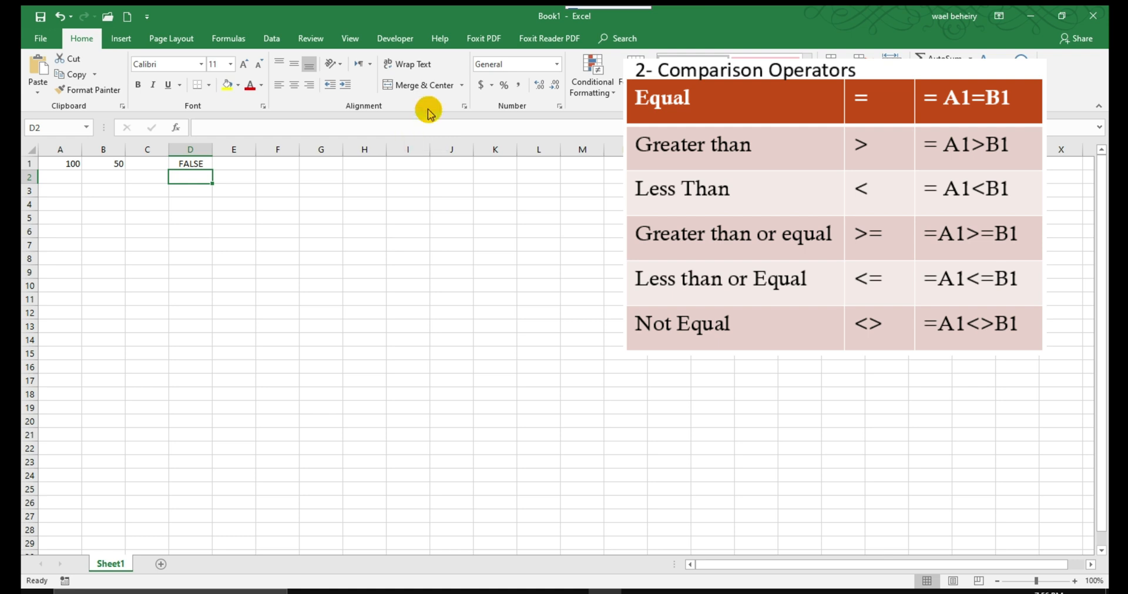
# Step: Enter the greater-than comparison formula =A1>B1 in cell D2
pyautogui.click(396, 126)
pyautogui.write('=')
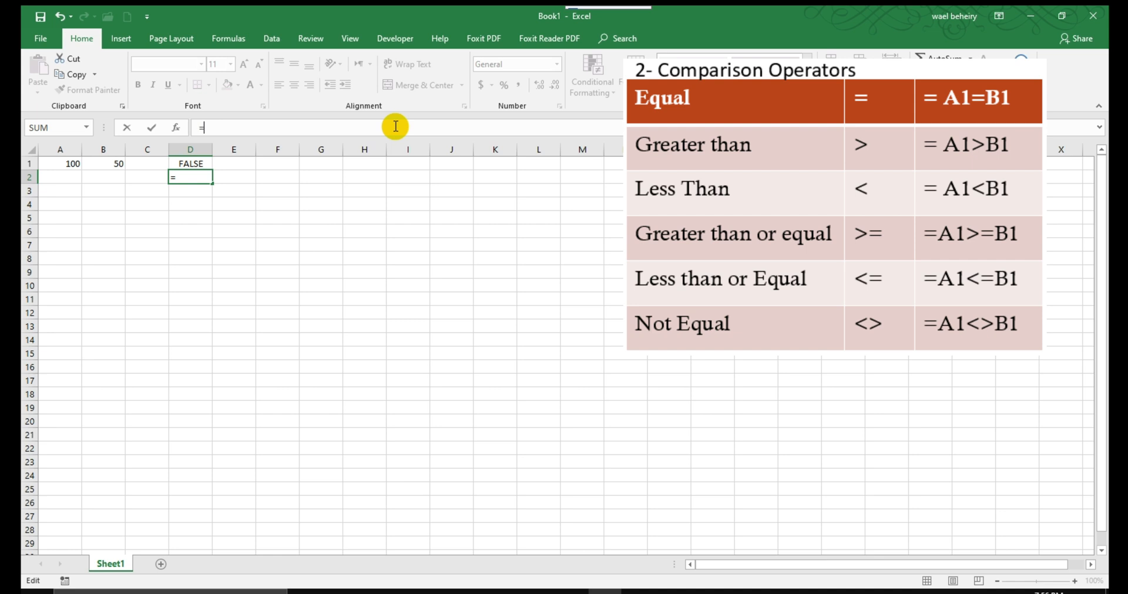
pyautogui.write('A1>B1')
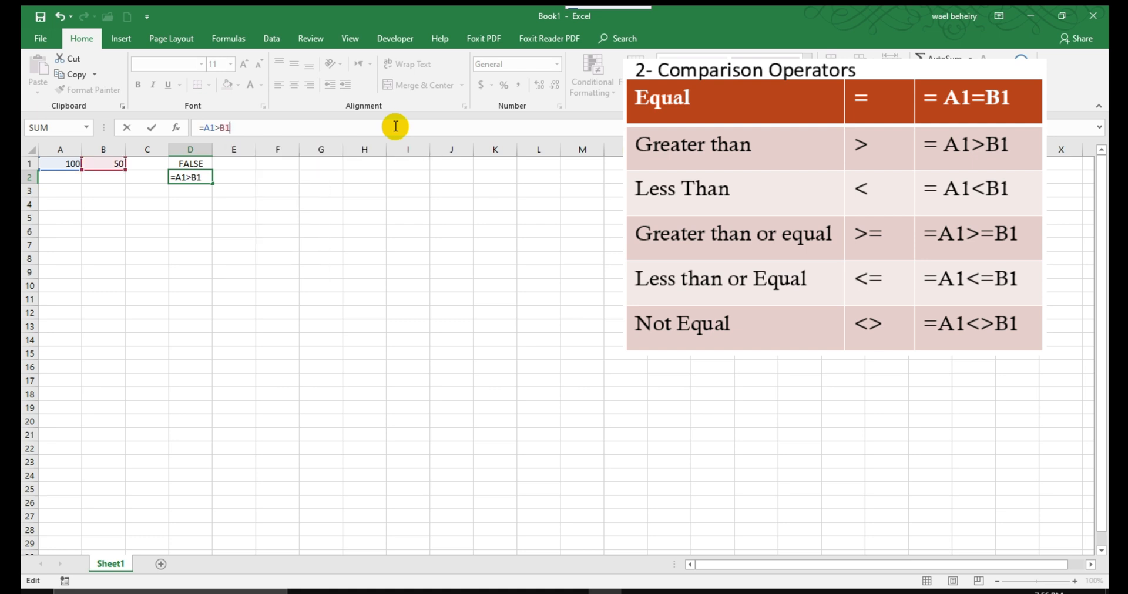
pyautogui.press('Return')
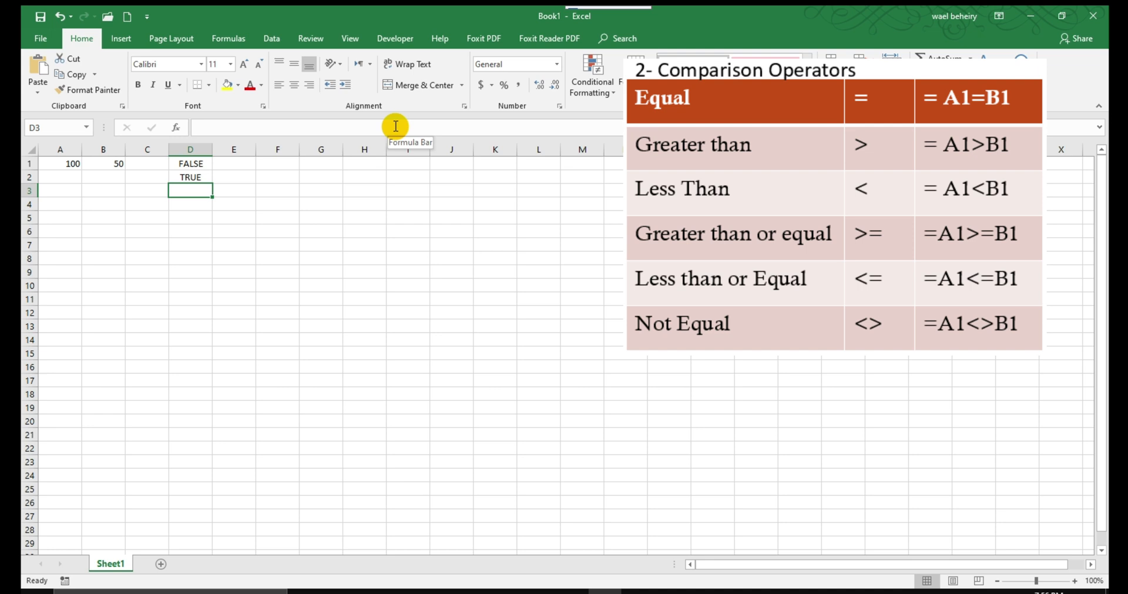
# Step: Enter the less-than comparison formula =A1<B1 in cell D3, including its leading equals sign
pyautogui.click(324, 121)
pyautogui.write('A1<')
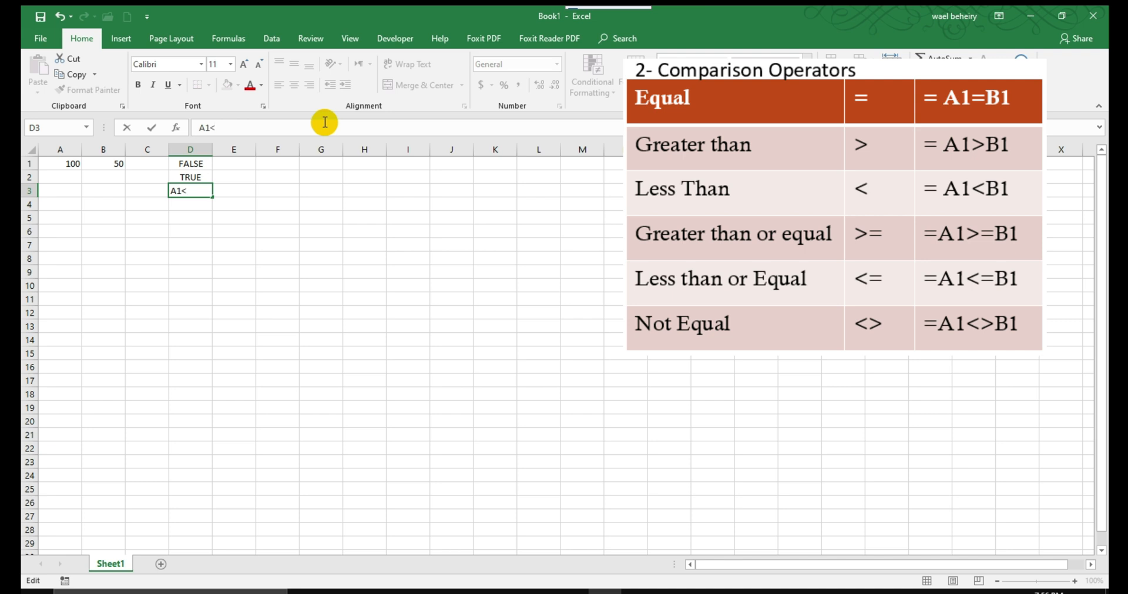
pyautogui.write('B1')
pyautogui.press('Return')
pyautogui.press('Up')
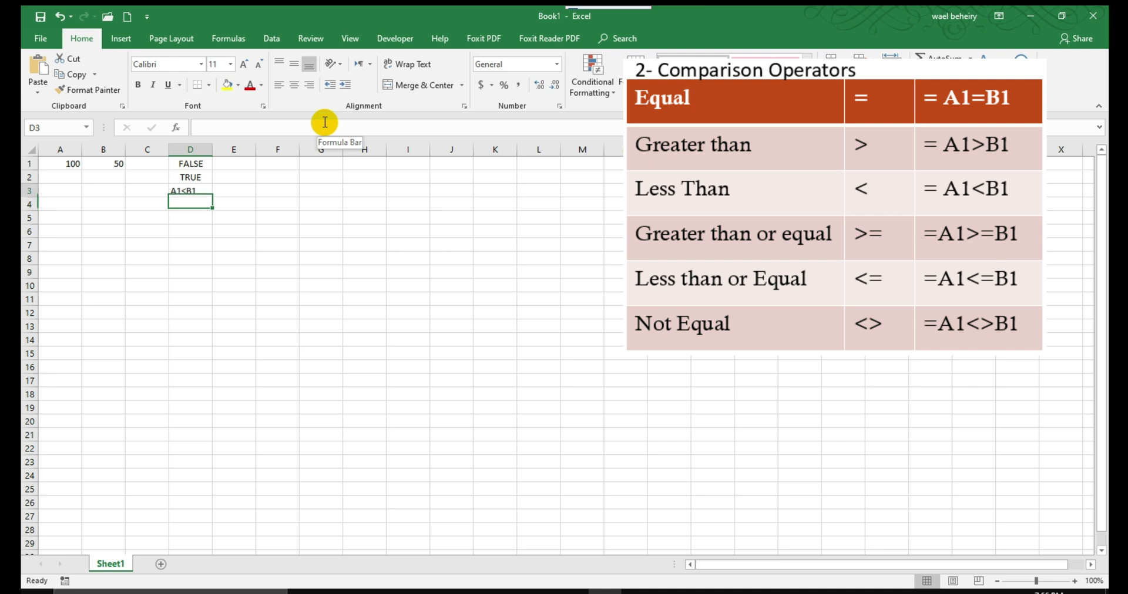
pyautogui.click(199, 128)
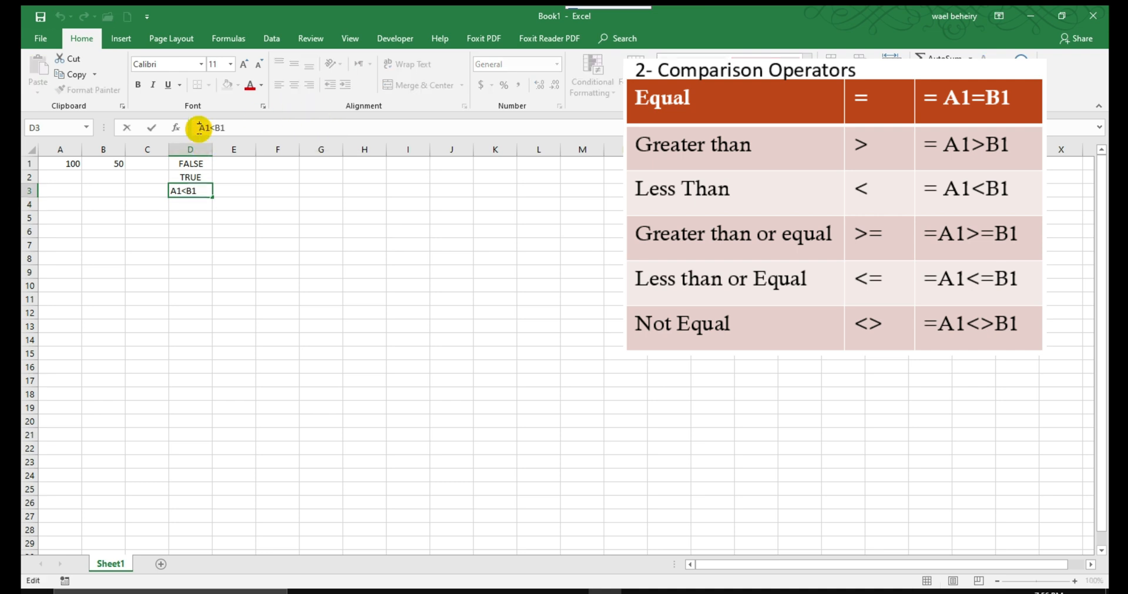
pyautogui.write('=')
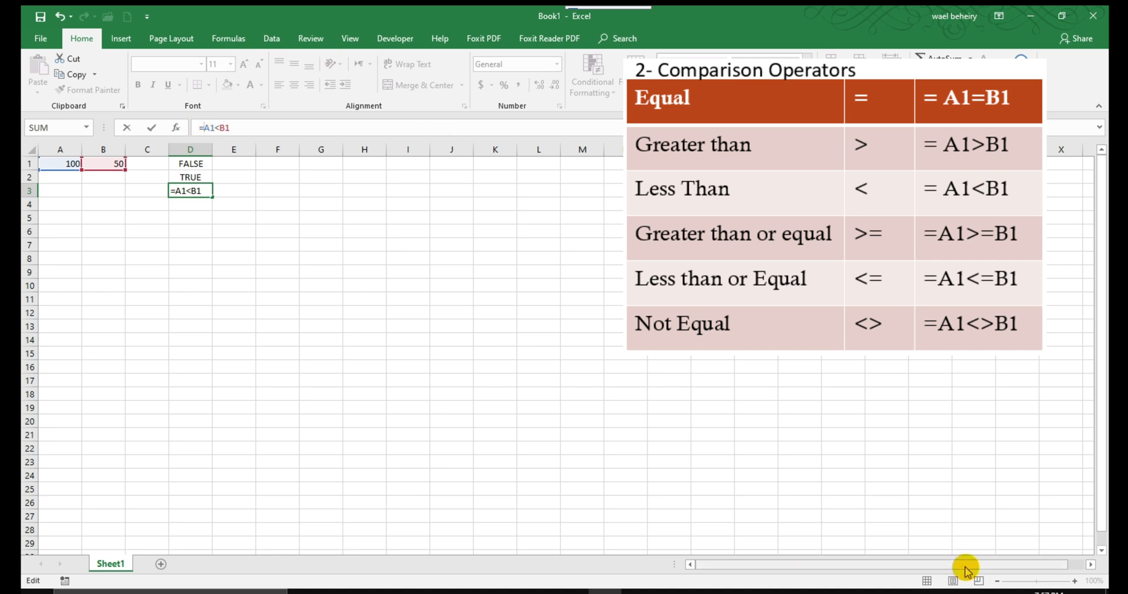
pyautogui.press('Return')
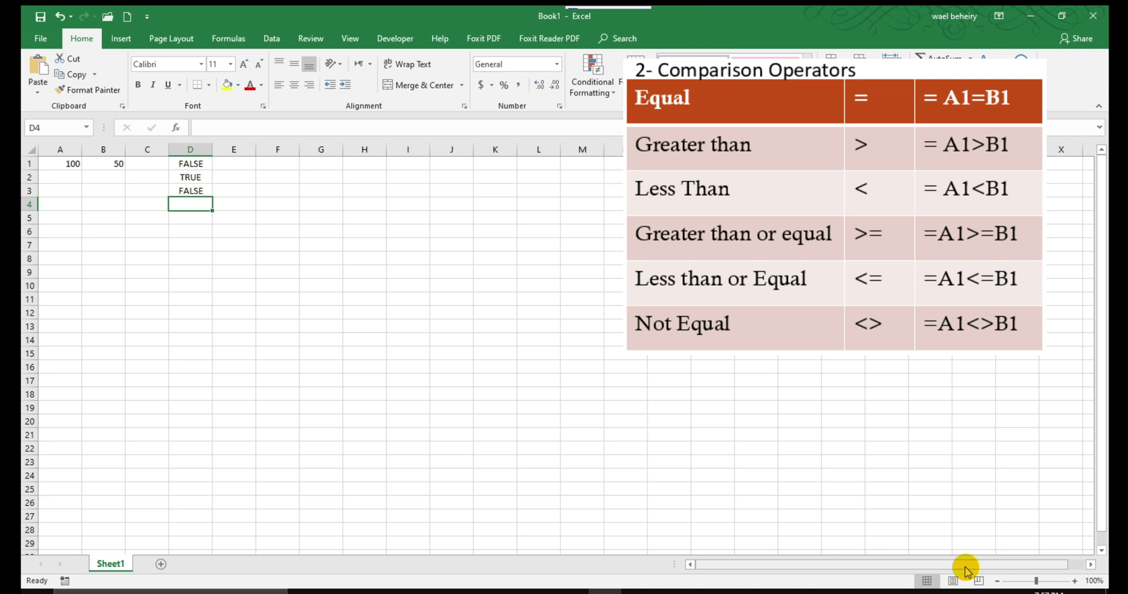
# Step: Enter the greater-than-or-equal comparison formula =A1>=B1 in cell D4
pyautogui.write('A')
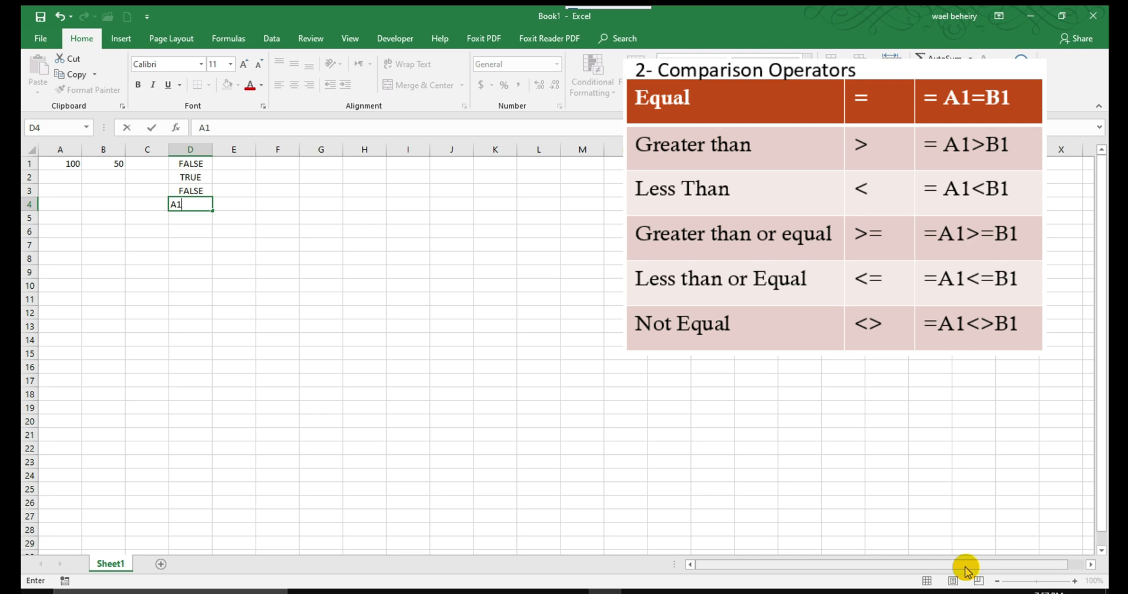
pyautogui.press('BackSpace')
pyautogui.write('=')
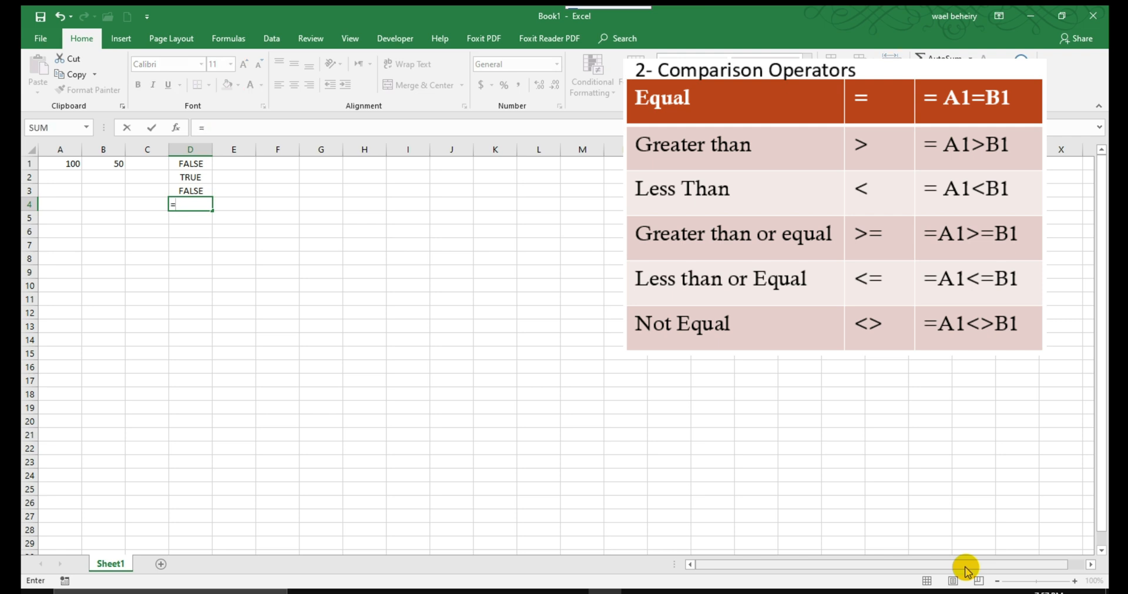
pyautogui.write('A1>=b')
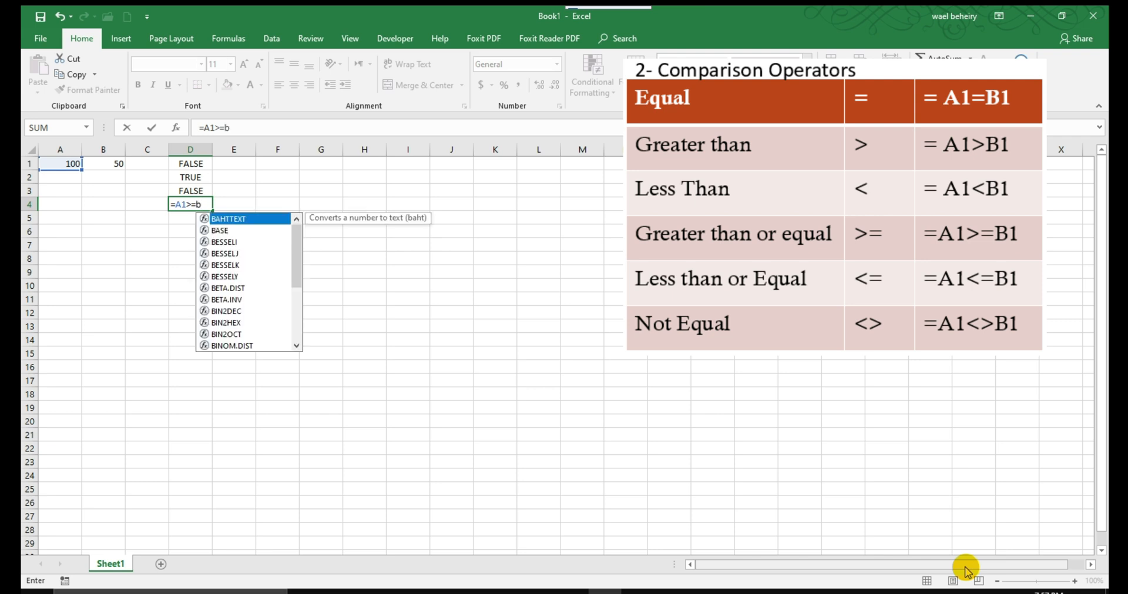
pyautogui.write('1')
pyautogui.press('BackSpace')
pyautogui.press('BackSpace')
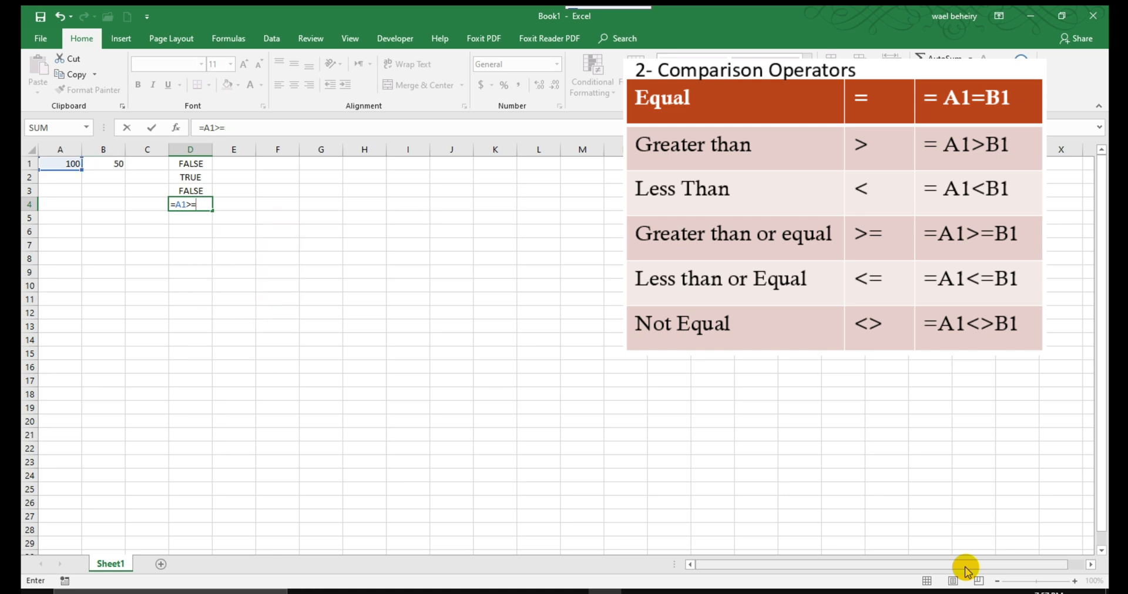
pyautogui.write('B1')
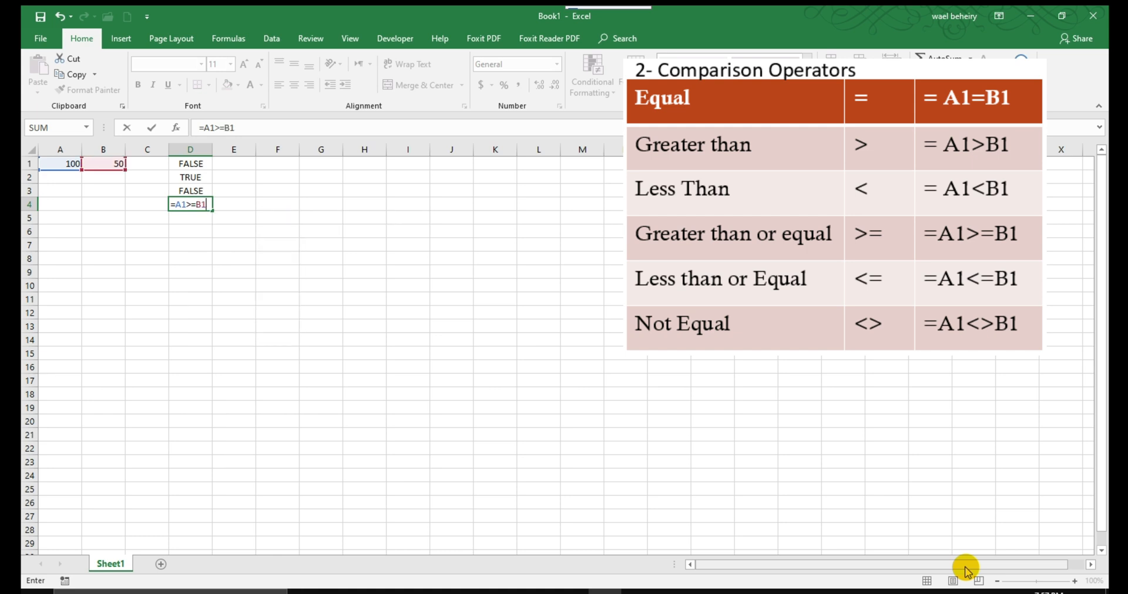
pyautogui.press('Return')
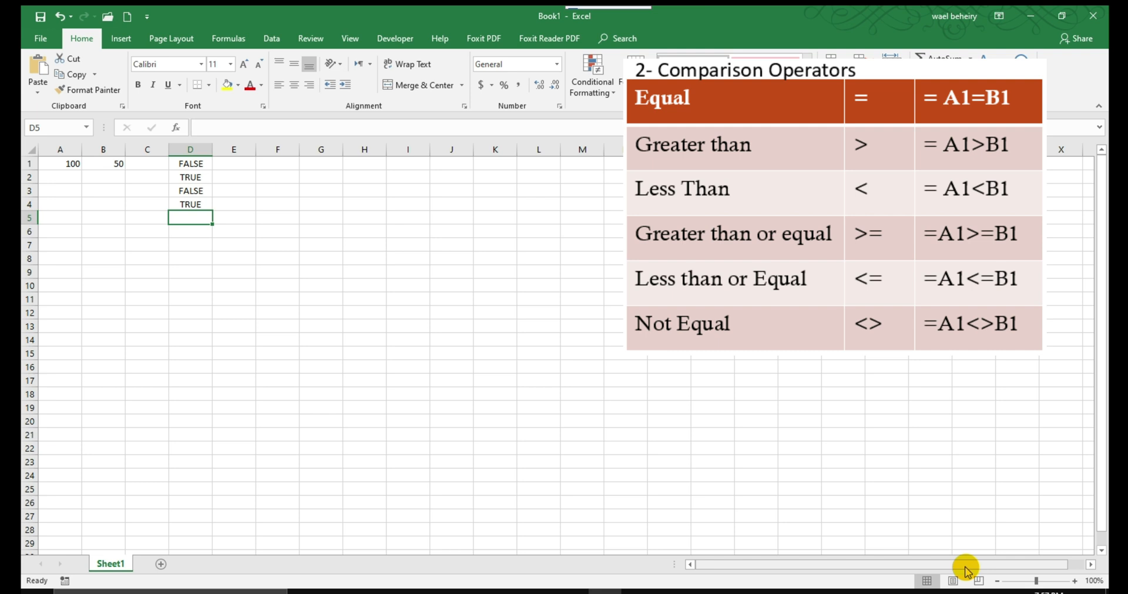
# Step: Enter the less-than-or-equal comparison formula =A1<=B1 in cell D5
pyautogui.write('A1')
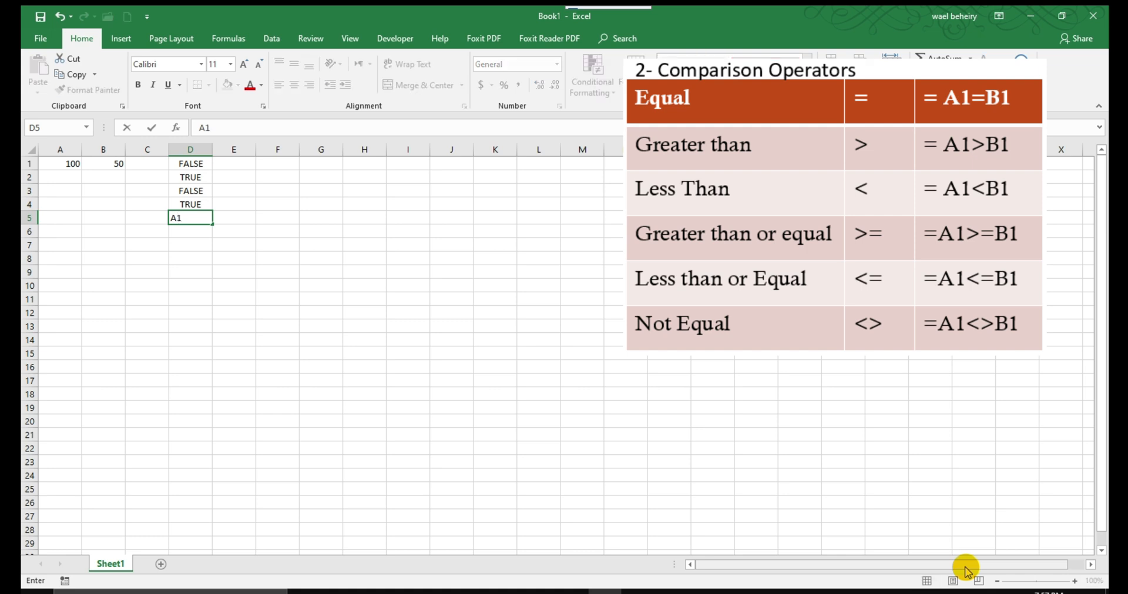
pyautogui.press('BackSpace')
pyautogui.press('BackSpace')
pyautogui.write('A')
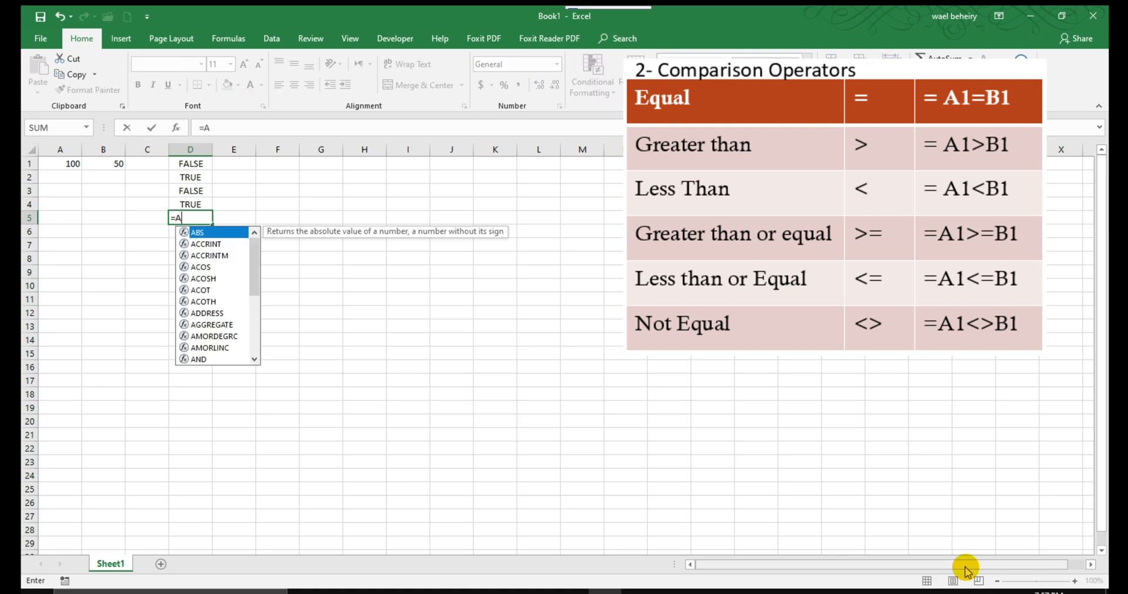
pyautogui.write('1<=')
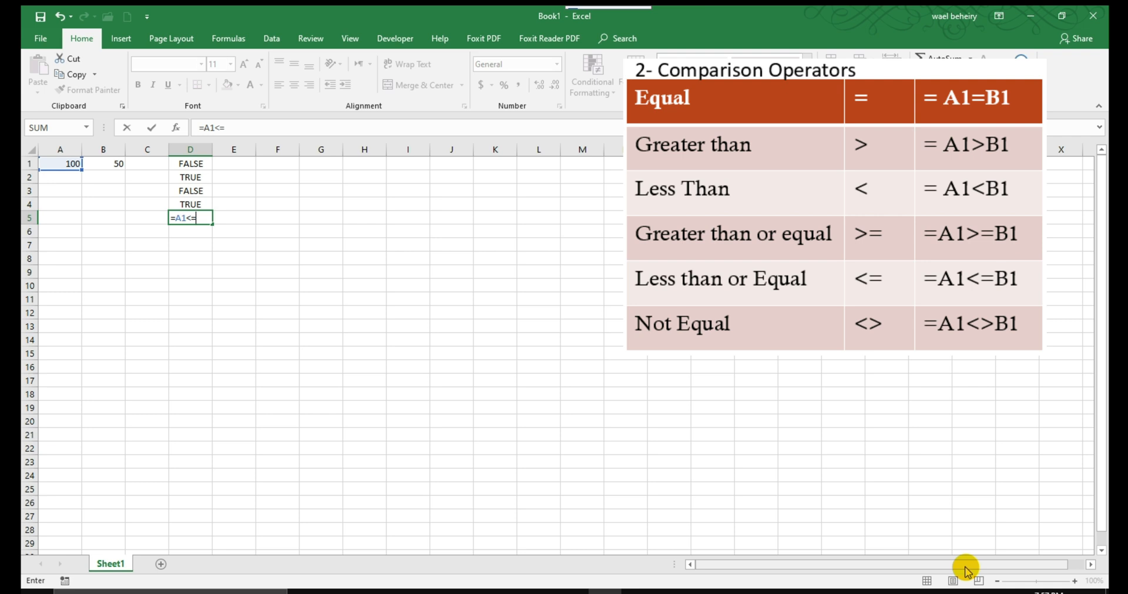
pyautogui.write('B1')
pyautogui.press('Return')
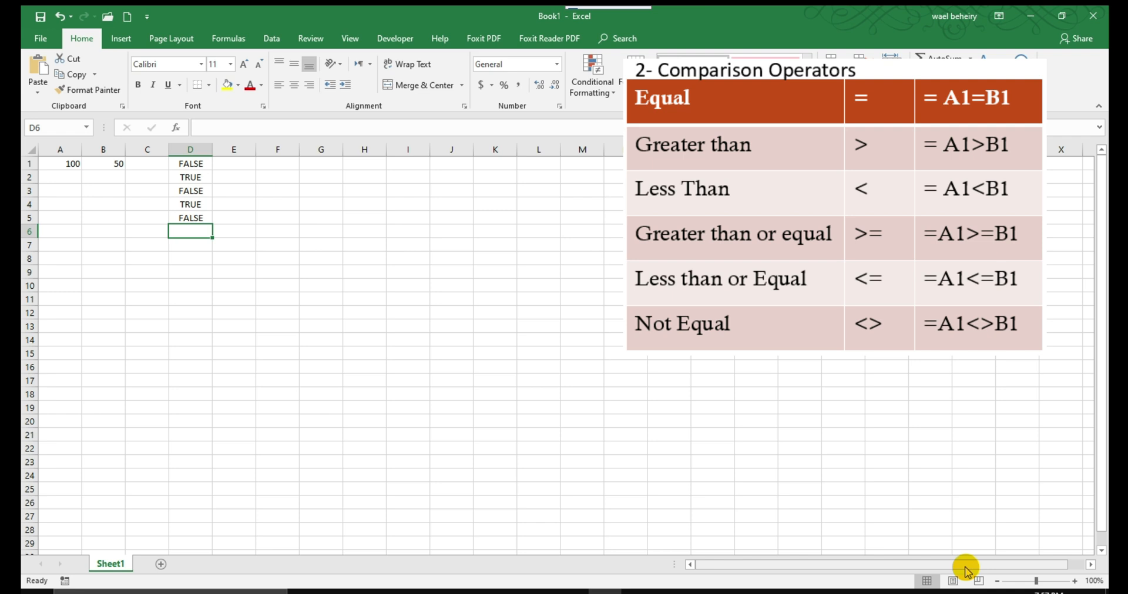
# Step: Enter the not-equal comparison formula =A1<>B1 in cell D6
pyautogui.write('=')
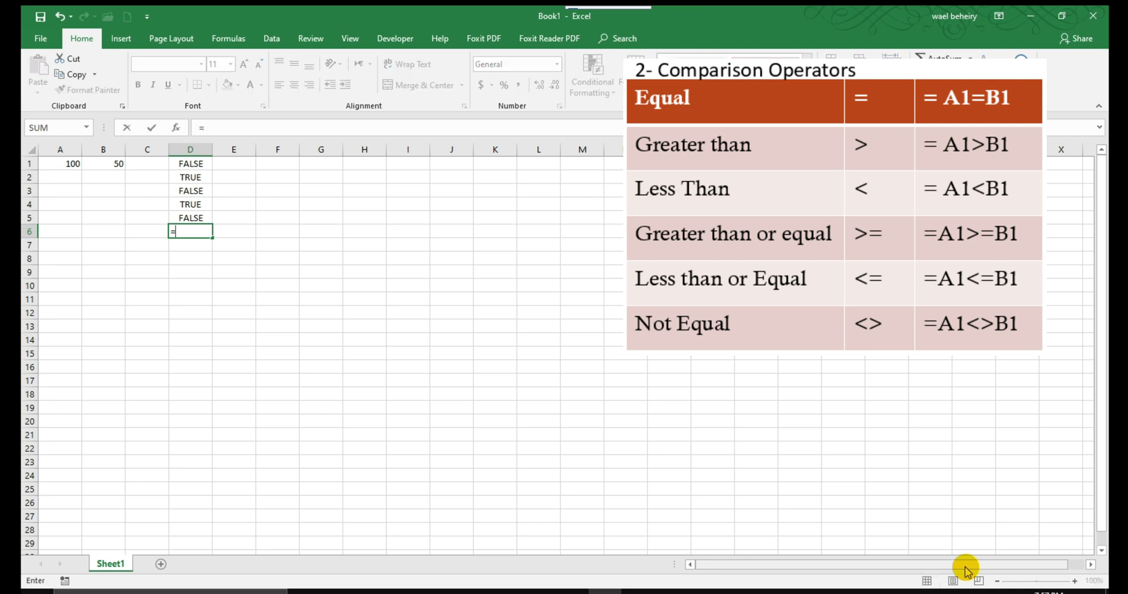
pyautogui.write('A1')
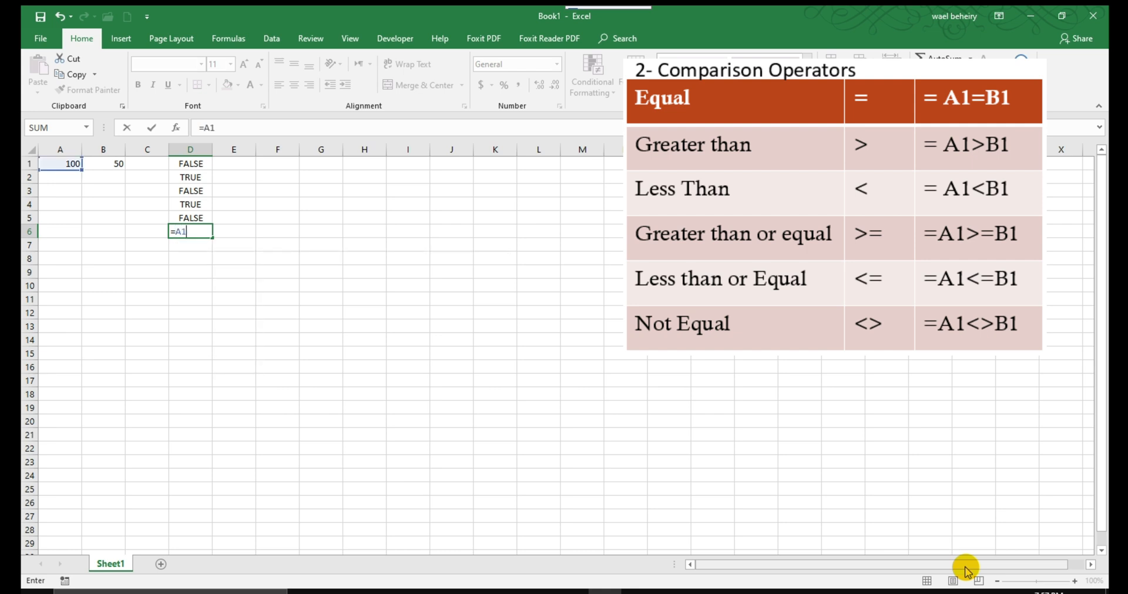
pyautogui.write('<>')
pyautogui.write('B1')
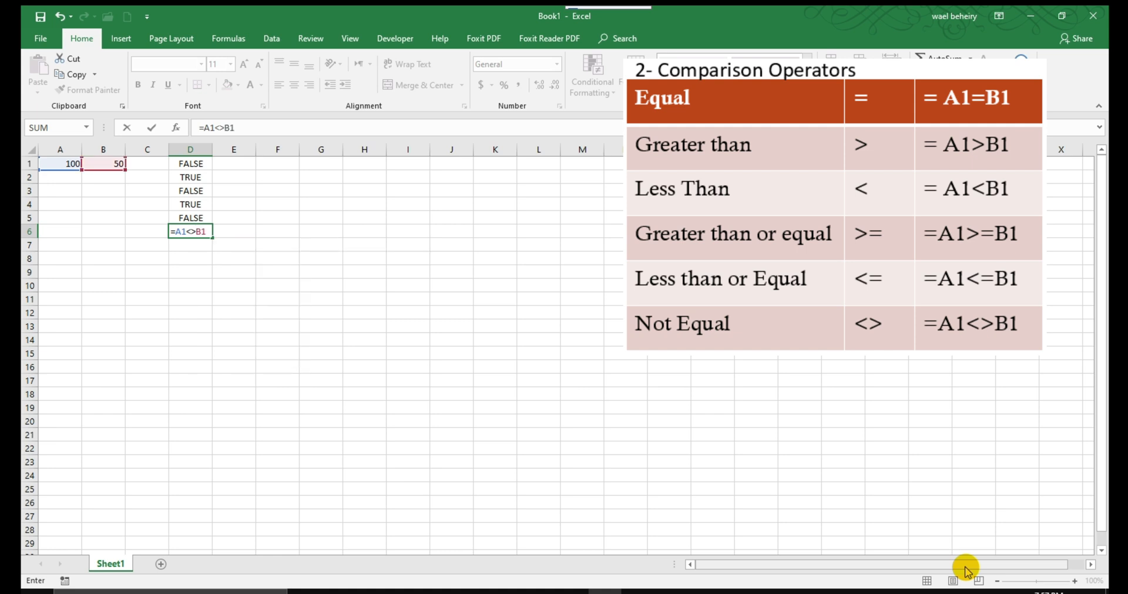
pyautogui.press('Return')
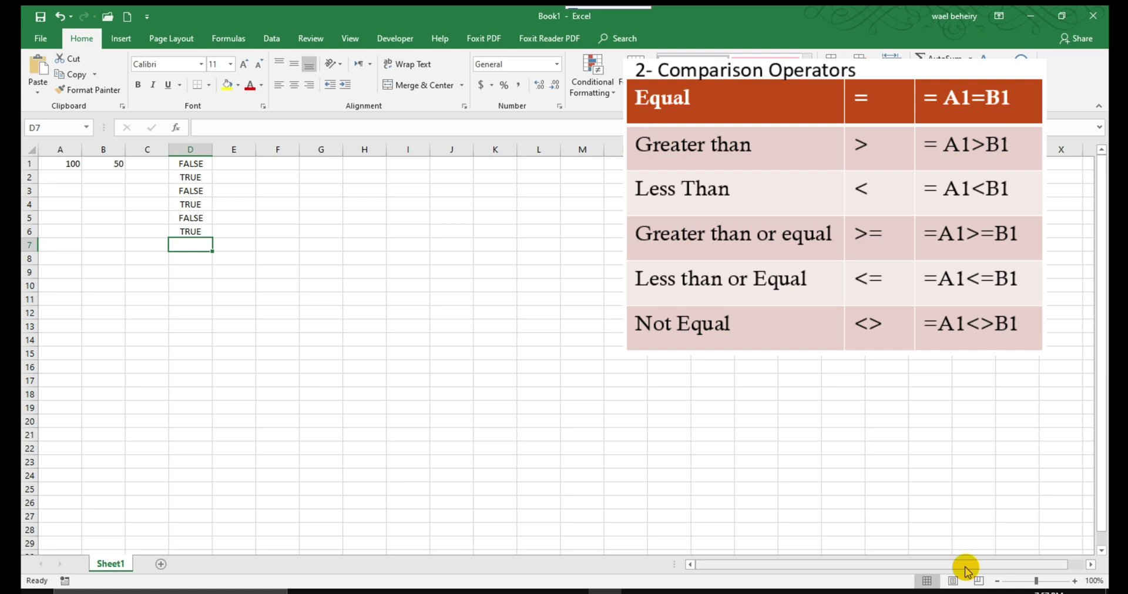